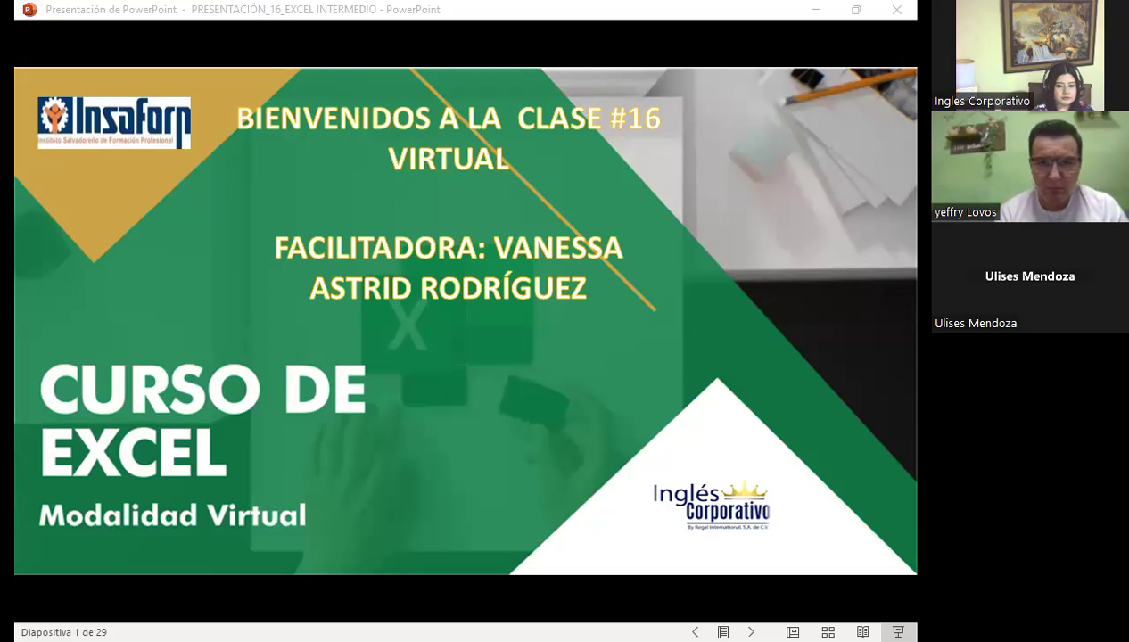
Bring the CLASE 1 DE EXCEL BÁSICO_SEMANA 1 presentation window into focus
{"action": "left_click", "coordinate": [594, 429]}
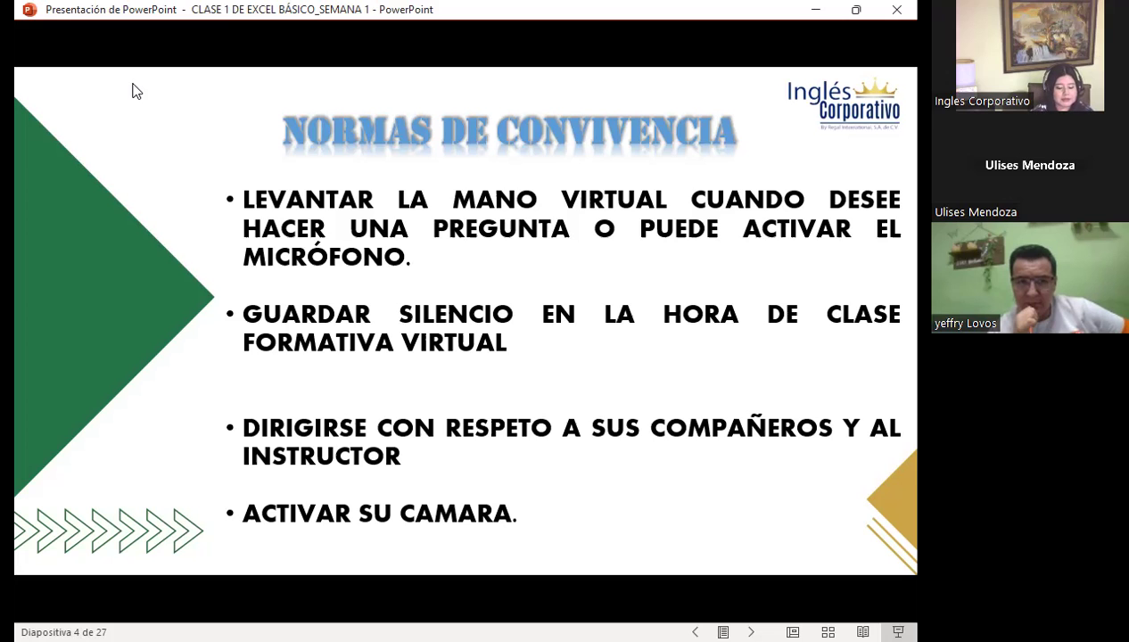
Advance the slideshow to slide 5, Fechas del curso
{"action": "key", "text": "Right"}
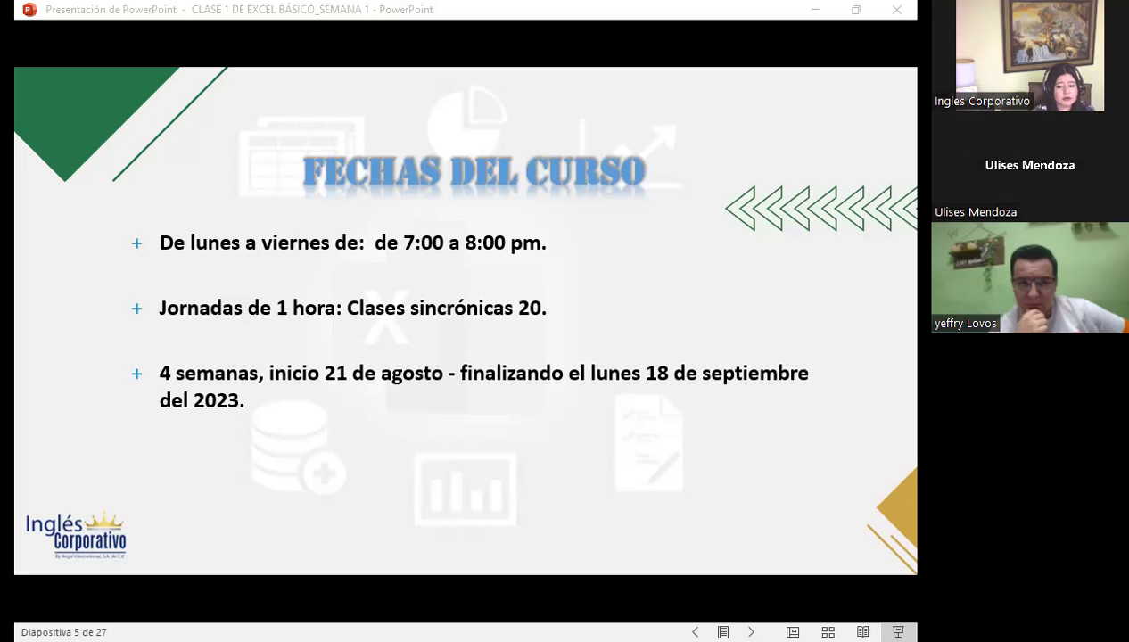
Switch from PowerPoint to the Excel Básico course page in Firefox
{"action": "key", "text": "alt+Tab"}
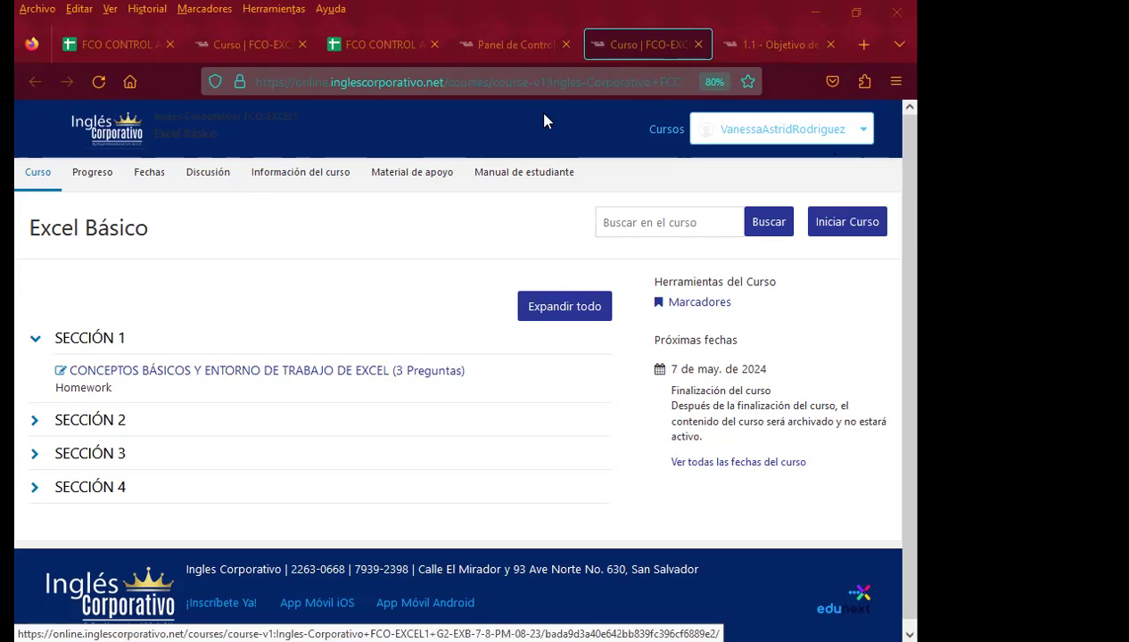
Show the Mis cursos dashboard with Excel Básico (FCO-EXCEL1) and the Excel Intermedio courses
{"action": "left_click", "coordinate": [497, 40]}
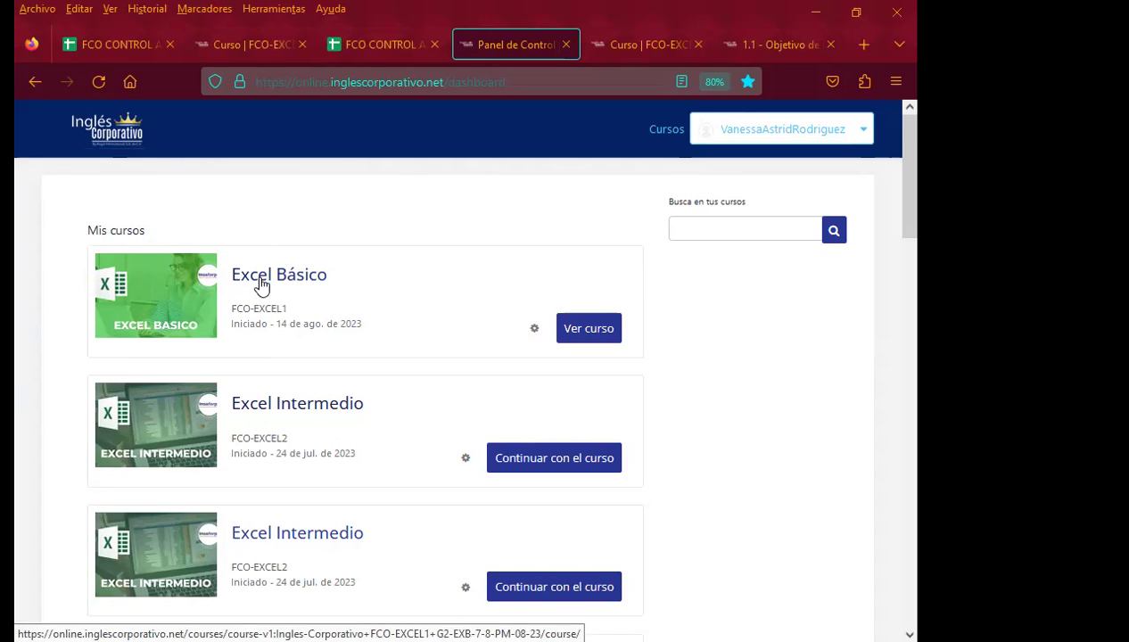
Return to the 'Curso | FCO-EXCEL' tab showing Sección 1 homework and Secciones 2–4
{"action": "left_click", "coordinate": [640, 43]}
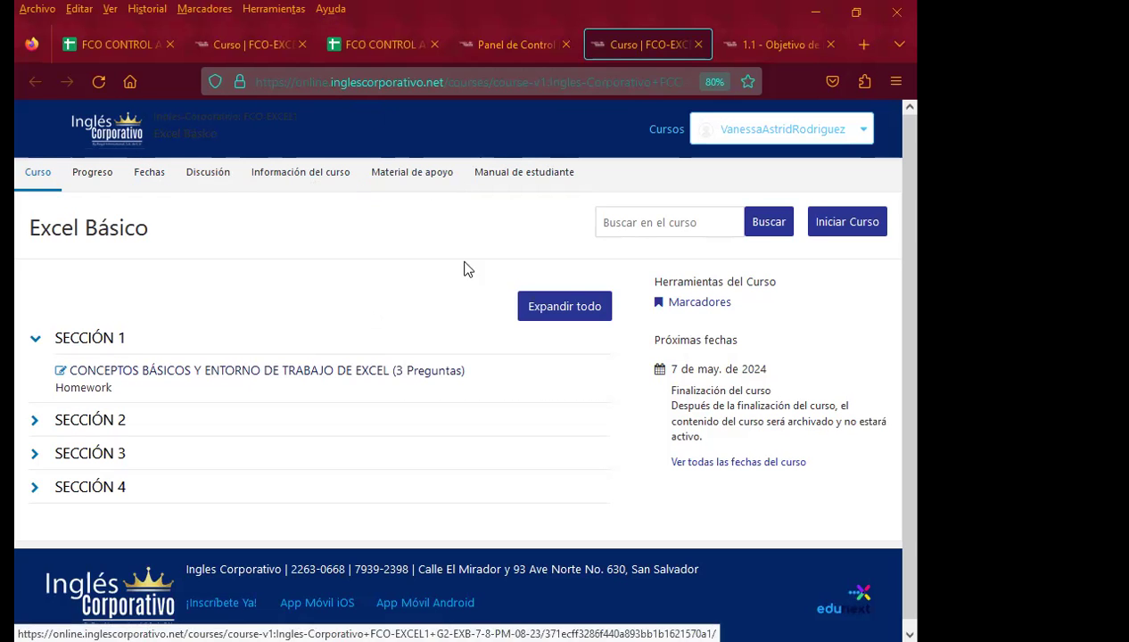
View lesson 1.1 Objetivo and open Material de apoyo and Manual de estudiante in background tabs
{"action": "left_click", "coordinate": [763, 48]}
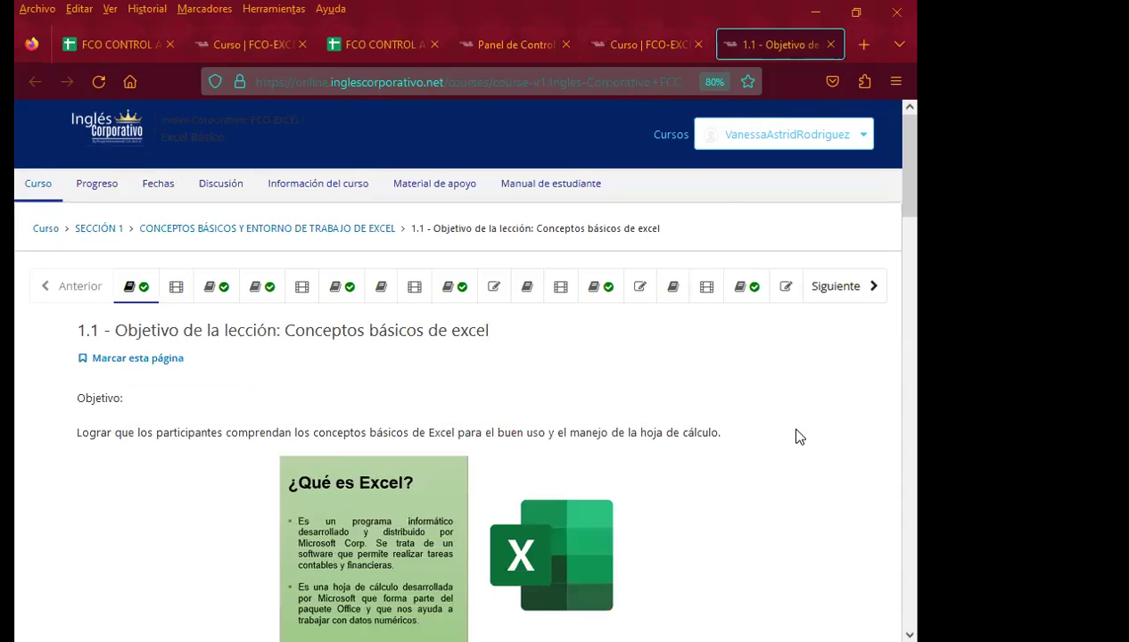
{"action": "middle_click", "coordinate": [436, 189]}
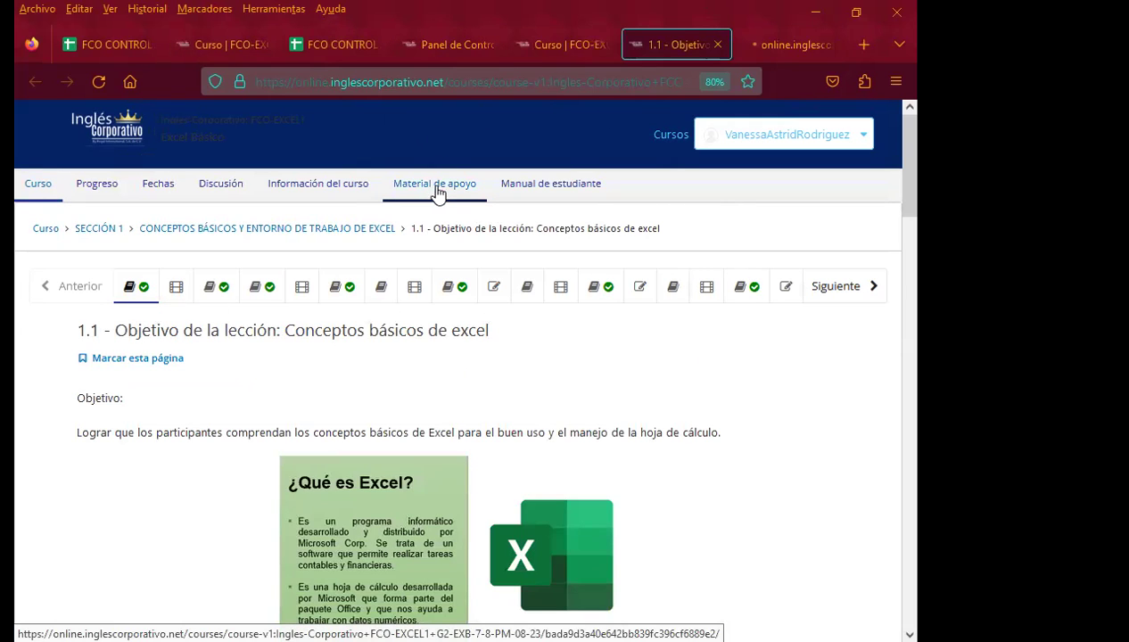
{"action": "middle_click", "coordinate": [542, 193]}
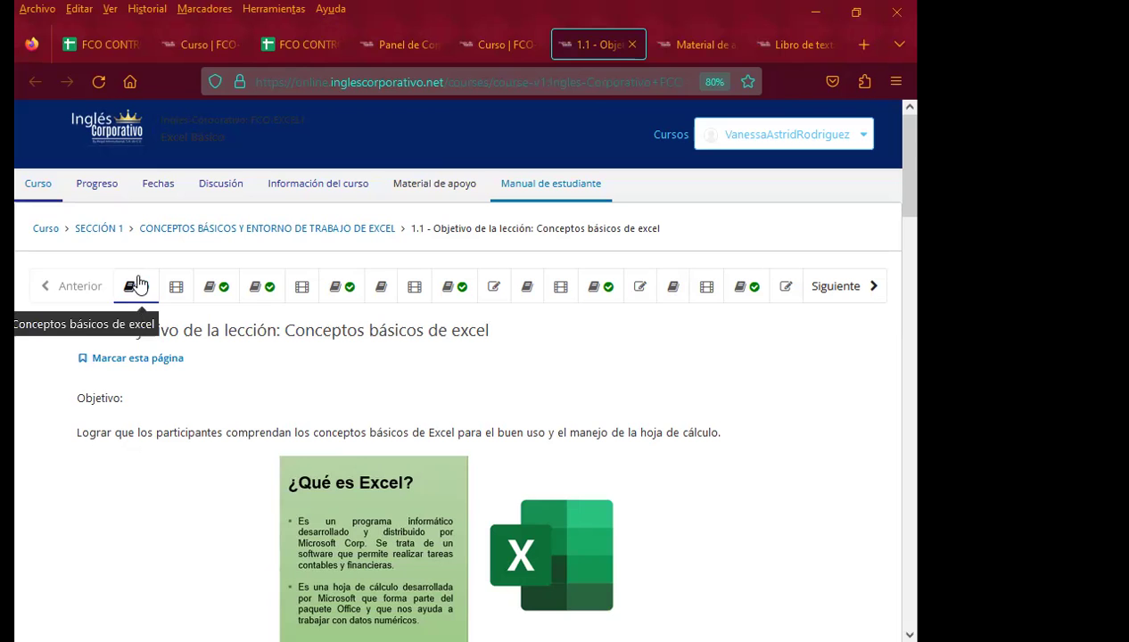
{"action": "scroll", "coordinate": [164, 439], "scroll_direction": "down", "scroll_amount": 4}
{"action": "scroll", "coordinate": [164, 442], "scroll_direction": "down", "scroll_amount": 4}
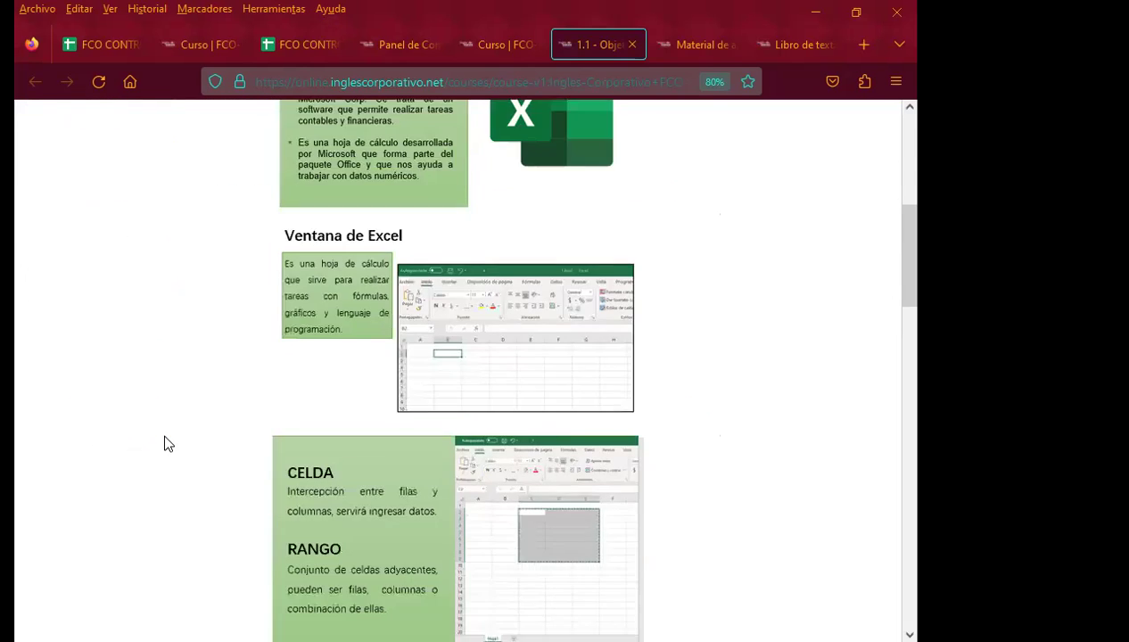
{"action": "scroll", "coordinate": [164, 444], "scroll_direction": "down", "scroll_amount": 3}
{"action": "scroll", "coordinate": [165, 443], "scroll_direction": "down", "scroll_amount": 3}
{"action": "scroll", "coordinate": [164, 443], "scroll_direction": "down", "scroll_amount": 4}
{"action": "scroll", "coordinate": [164, 440], "scroll_direction": "down", "scroll_amount": 2}
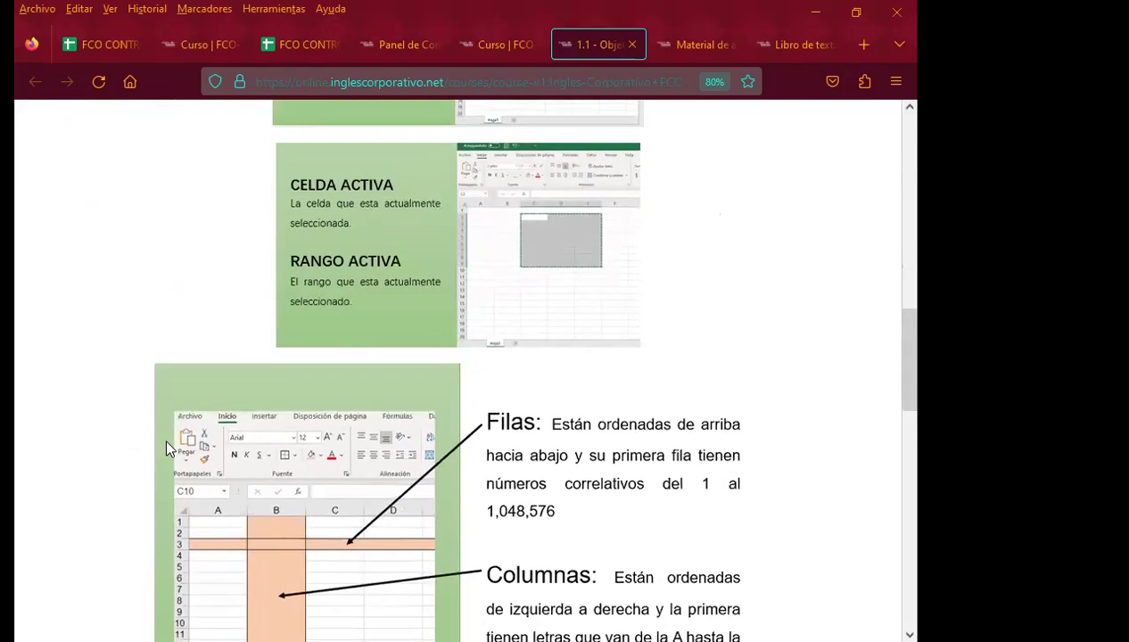
{"action": "scroll", "coordinate": [164, 436], "scroll_direction": "up", "scroll_amount": 10}
{"action": "scroll", "coordinate": [166, 442], "scroll_direction": "up", "scroll_amount": 6}
{"action": "scroll", "coordinate": [166, 448], "scroll_direction": "up", "scroll_amount": 3}
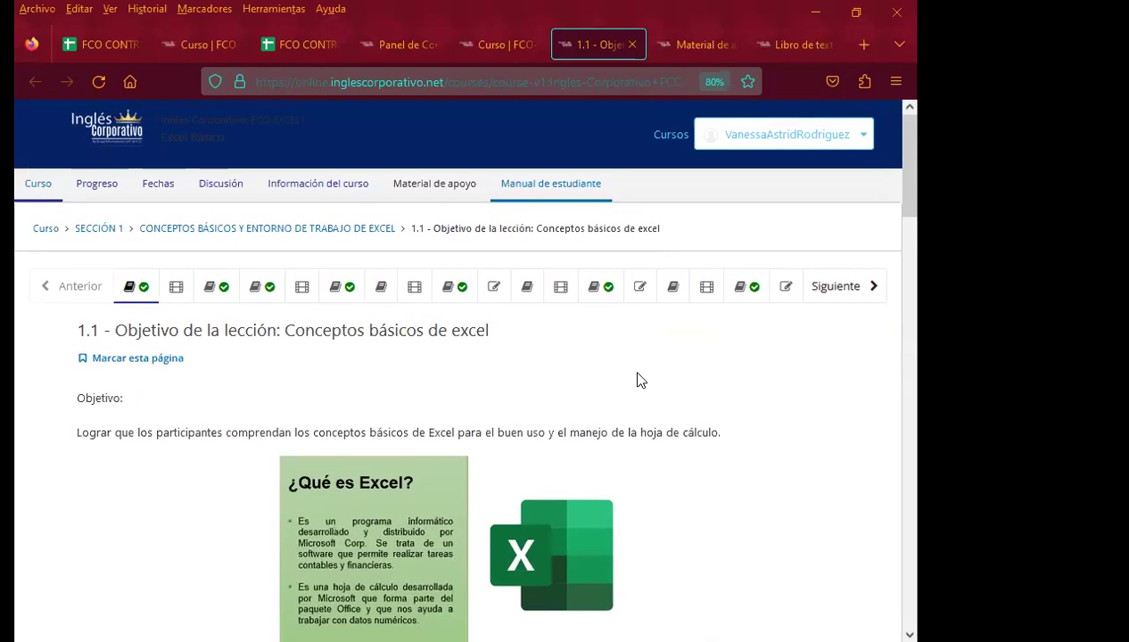
{"action": "scroll", "coordinate": [738, 388], "scroll_direction": "down", "scroll_amount": 3}
{"action": "scroll", "coordinate": [737, 389], "scroll_direction": "down", "scroll_amount": 4}
{"action": "scroll", "coordinate": [738, 393], "scroll_direction": "down", "scroll_amount": 3}
{"action": "scroll", "coordinate": [746, 403], "scroll_direction": "down", "scroll_amount": 3}
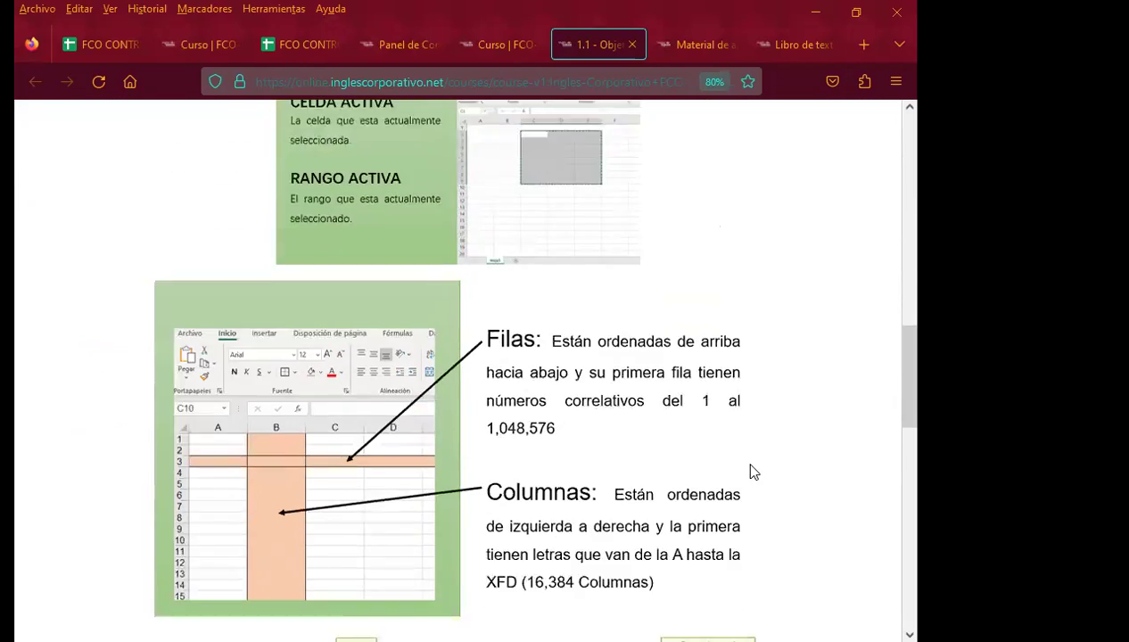
{"action": "scroll", "coordinate": [749, 471], "scroll_direction": "down", "scroll_amount": 3}
{"action": "scroll", "coordinate": [749, 494], "scroll_direction": "down", "scroll_amount": 3}
{"action": "scroll", "coordinate": [750, 500], "scroll_direction": "down", "scroll_amount": 3}
{"action": "scroll", "coordinate": [745, 504], "scroll_direction": "down", "scroll_amount": 3}
{"action": "scroll", "coordinate": [745, 504], "scroll_direction": "up", "scroll_amount": 4}
{"action": "scroll", "coordinate": [493, 459], "scroll_direction": "up", "scroll_amount": 6}
{"action": "scroll", "coordinate": [494, 460], "scroll_direction": "up", "scroll_amount": 5}
{"action": "scroll", "coordinate": [491, 457], "scroll_direction": "up", "scroll_amount": 3}
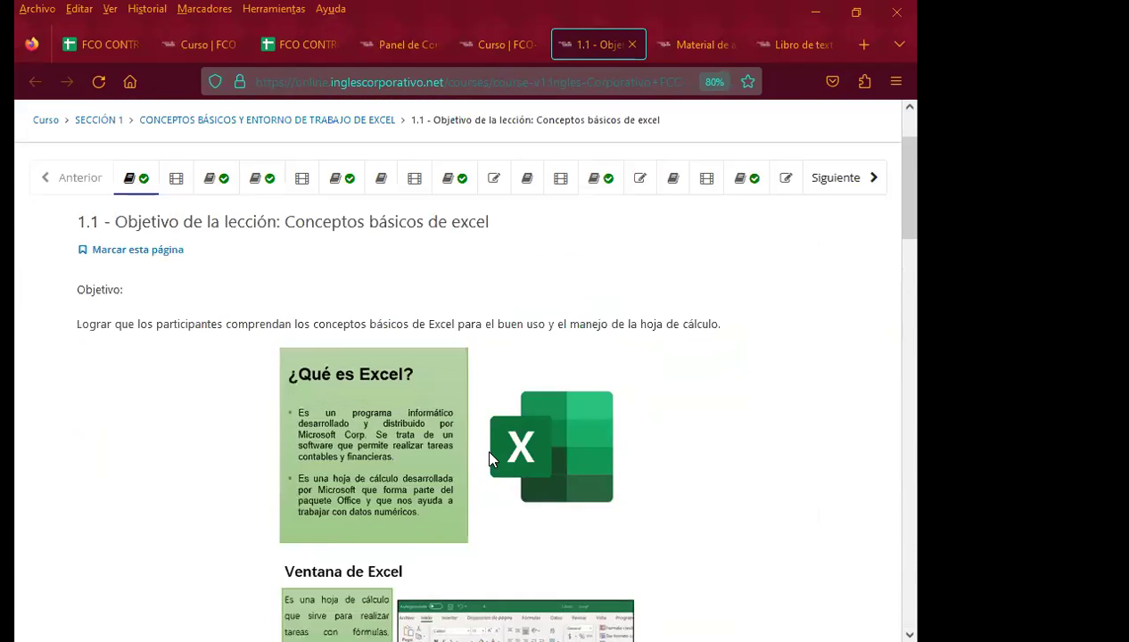
{"action": "scroll", "coordinate": [486, 446], "scroll_direction": "up", "scroll_amount": 2}
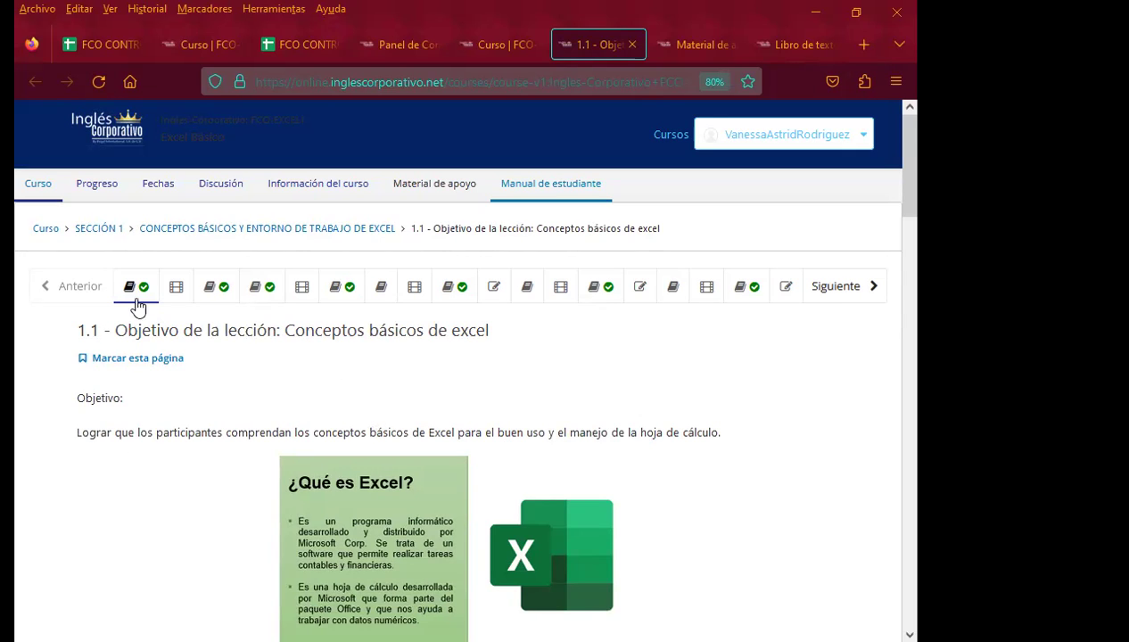
{"action": "left_click", "coordinate": [174, 287]}
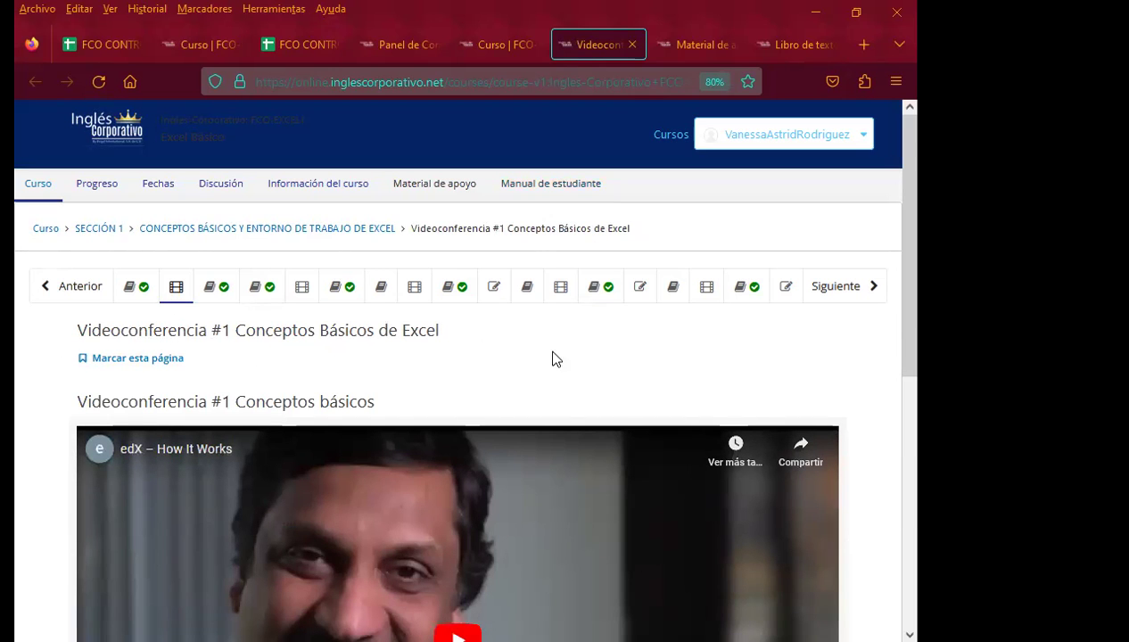
{"action": "scroll", "coordinate": [578, 374], "scroll_direction": "down", "scroll_amount": 2}
{"action": "scroll", "coordinate": [544, 419], "scroll_direction": "down", "scroll_amount": 3}
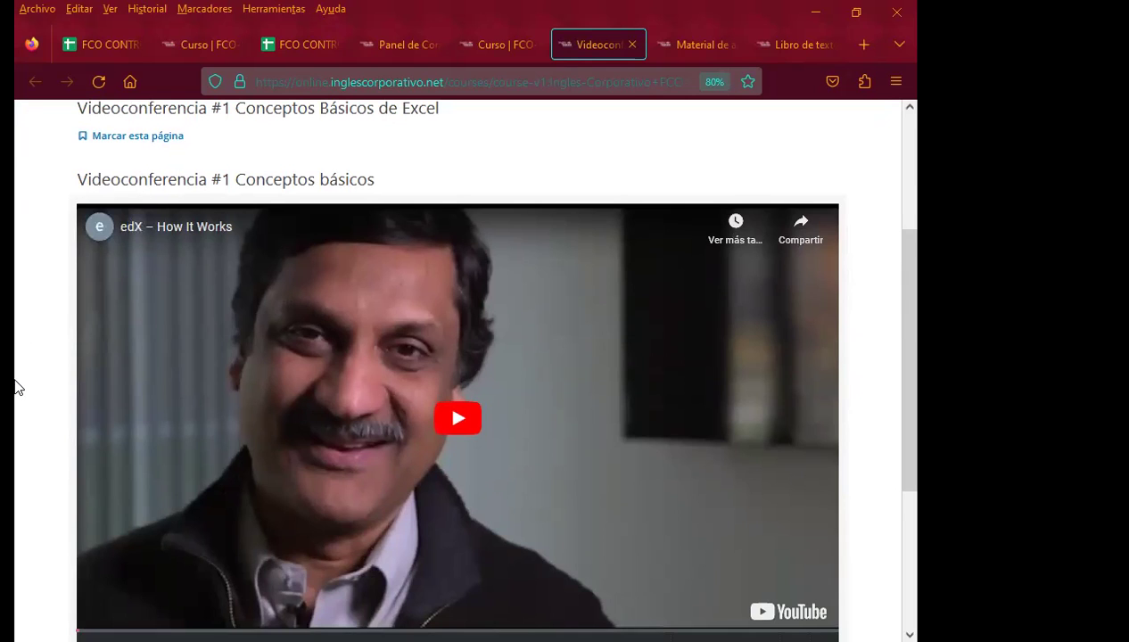
{"action": "scroll", "coordinate": [141, 358], "scroll_direction": "up", "scroll_amount": 2}
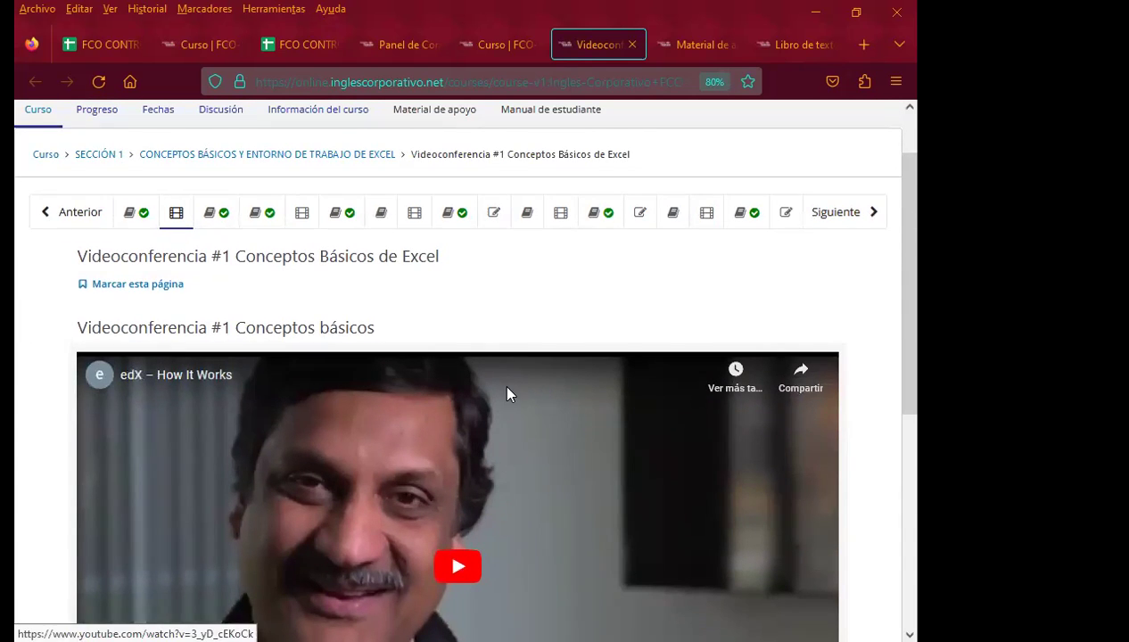
{"action": "scroll", "coordinate": [500, 438], "scroll_direction": "down", "scroll_amount": 1}
{"action": "scroll", "coordinate": [492, 474], "scroll_direction": "down", "scroll_amount": 1}
{"action": "scroll", "coordinate": [567, 501], "scroll_direction": "down", "scroll_amount": 2}
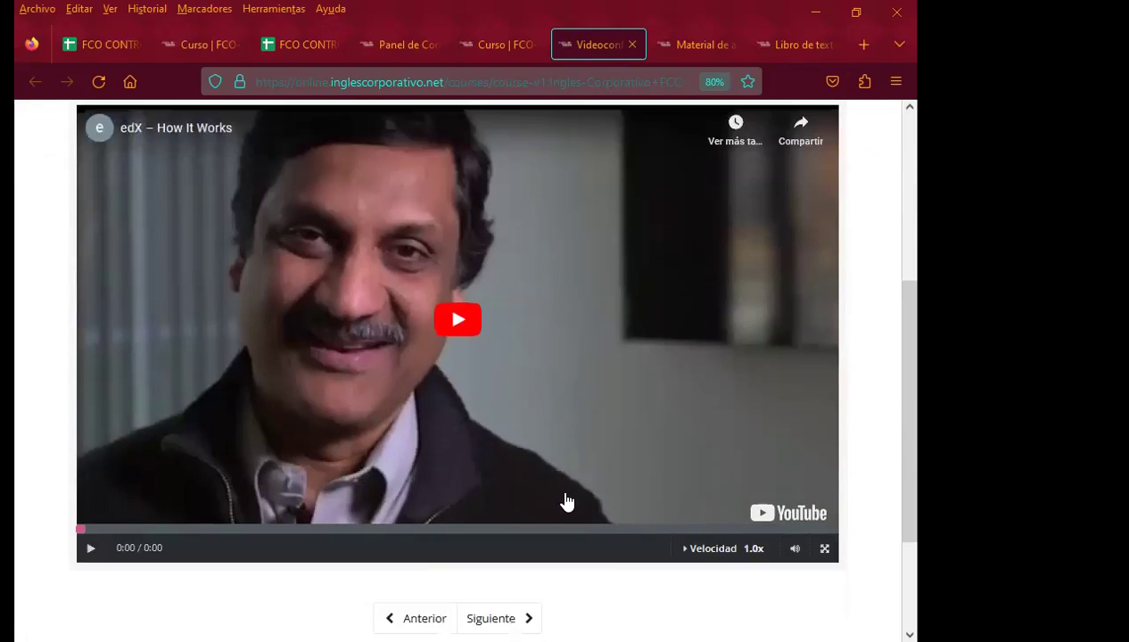
{"action": "scroll", "coordinate": [567, 501], "scroll_direction": "down", "scroll_amount": 1}
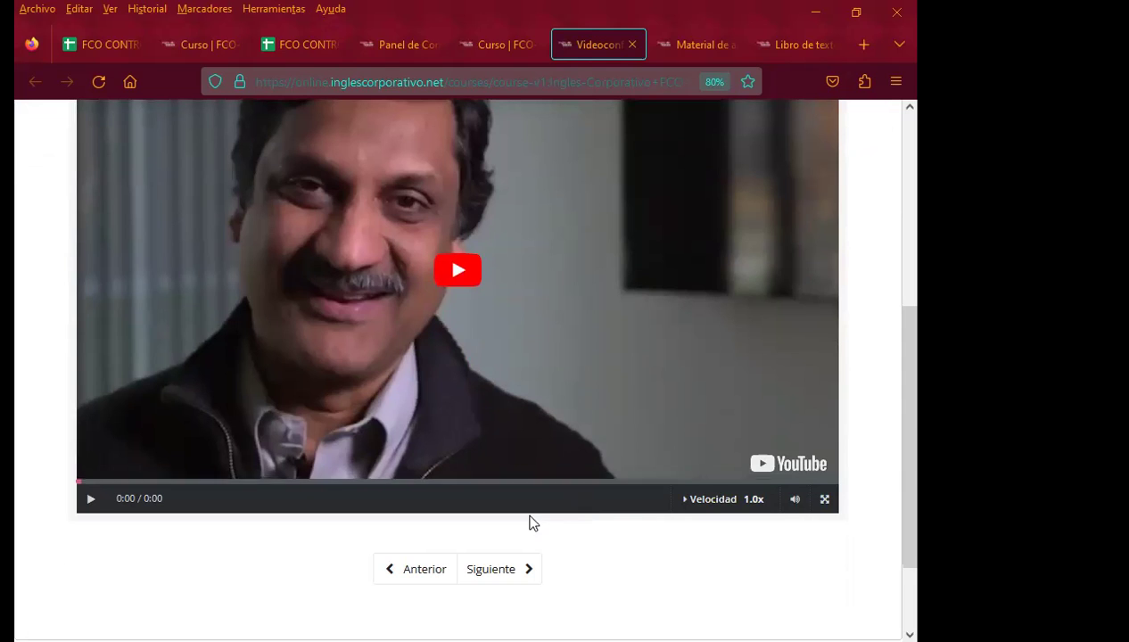
{"action": "left_click", "coordinate": [519, 579]}
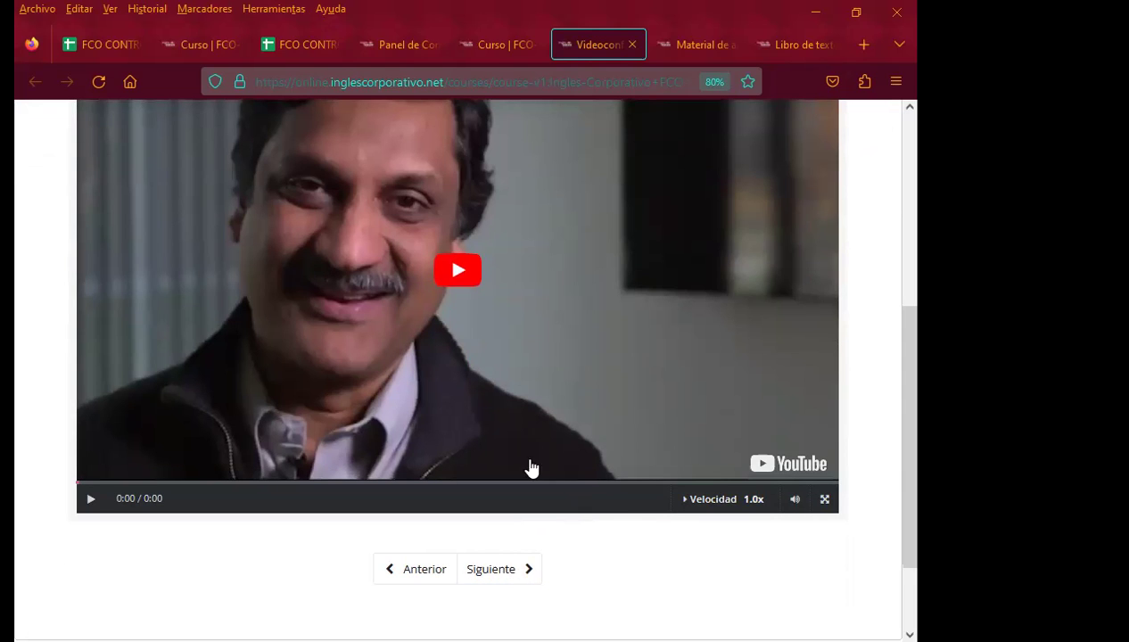
{"action": "scroll", "coordinate": [531, 468], "scroll_direction": "up", "scroll_amount": 3}
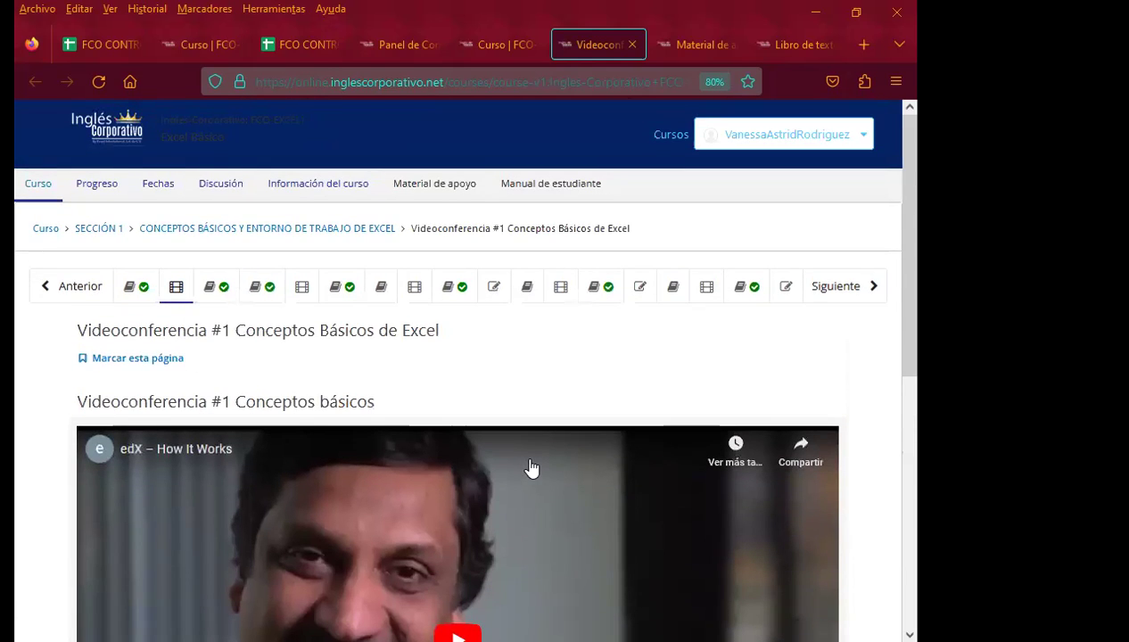
{"action": "scroll", "coordinate": [531, 467], "scroll_direction": "down", "scroll_amount": 5}
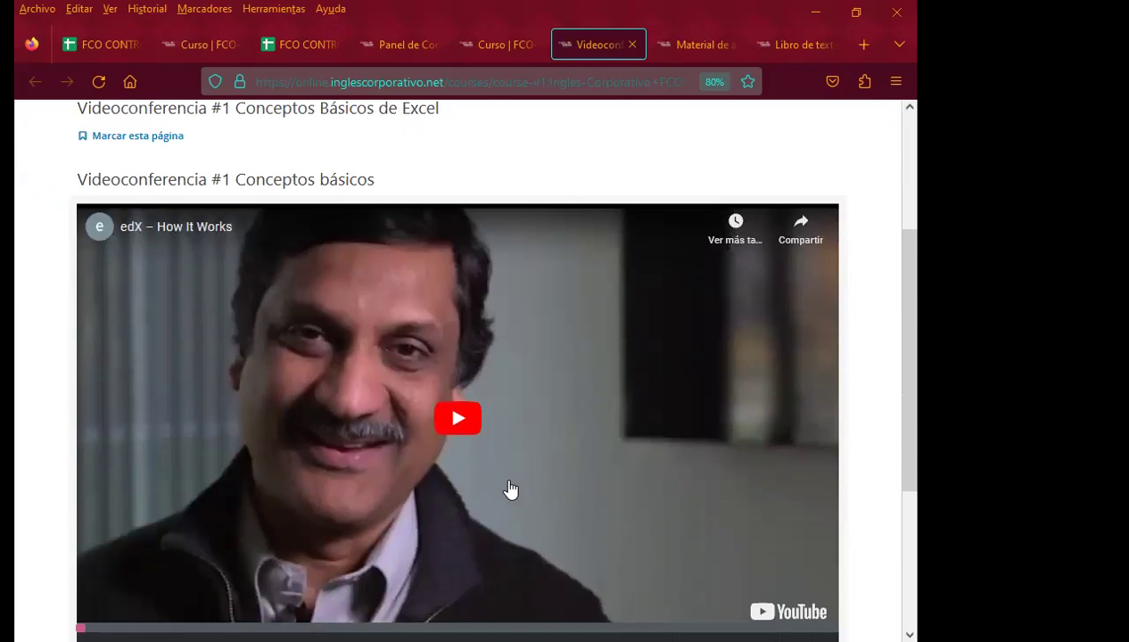
{"action": "scroll", "coordinate": [535, 472], "scroll_direction": "up", "scroll_amount": 2}
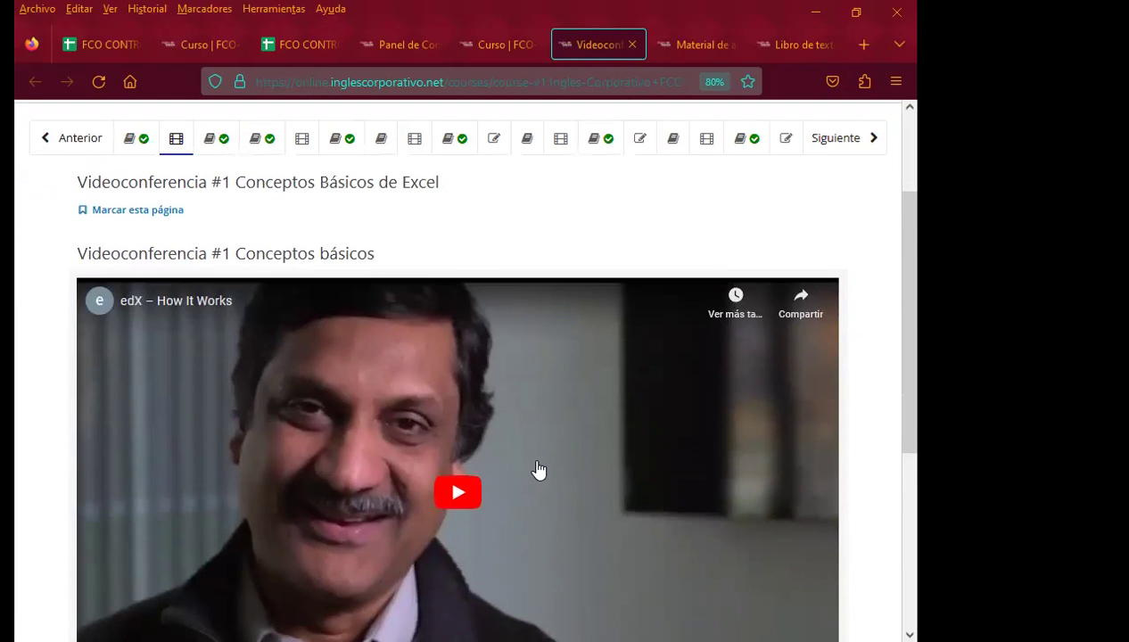
{"action": "scroll", "coordinate": [446, 446], "scroll_direction": "up", "scroll_amount": 4}
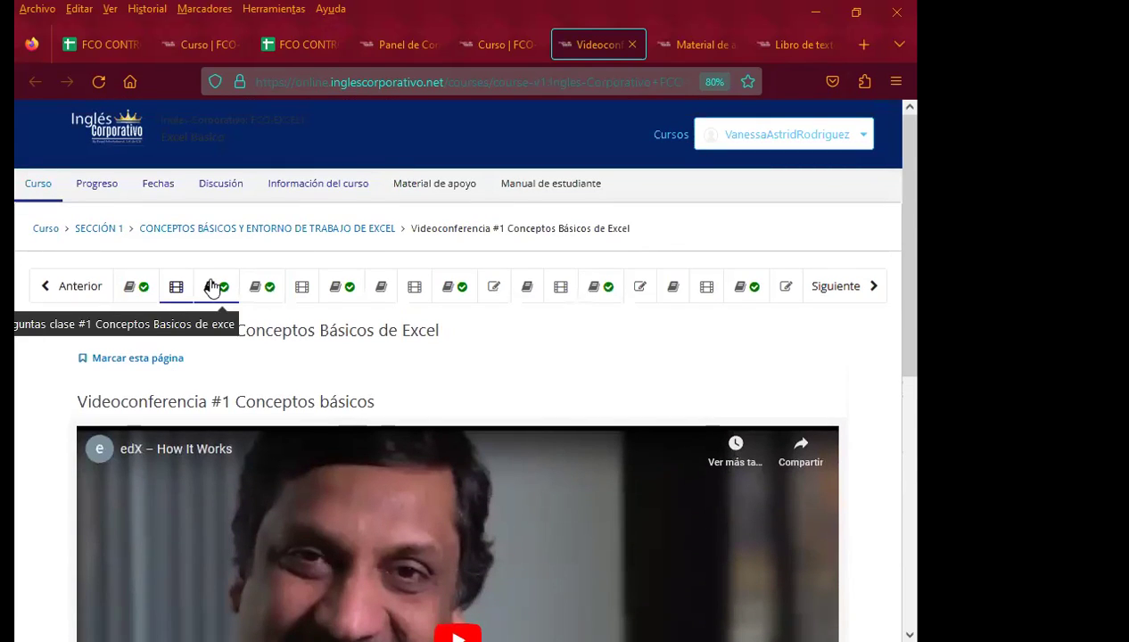
Open the 'Foro de discusión y preguntas clase #1' unit and scroll to its question post
{"action": "left_click", "coordinate": [216, 286]}
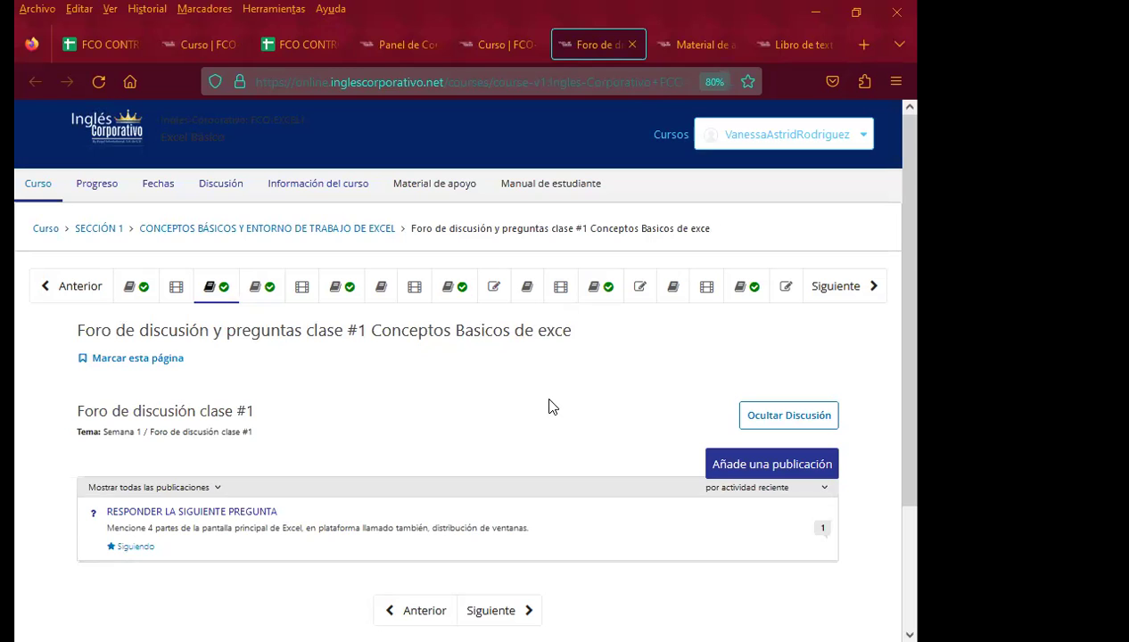
{"action": "scroll", "coordinate": [401, 406], "scroll_direction": "down", "scroll_amount": 2}
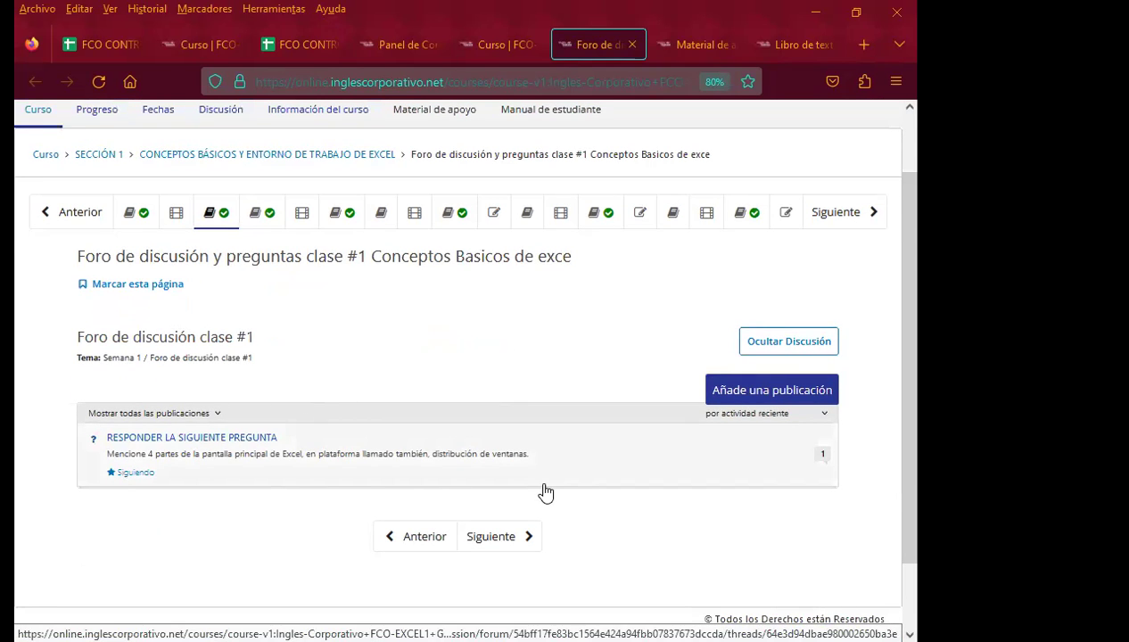
Open the RESPONDER LA SIGUIENTE PREGUNTA thread and place the cursor in its empty reply editor
{"action": "left_click", "coordinate": [234, 439]}
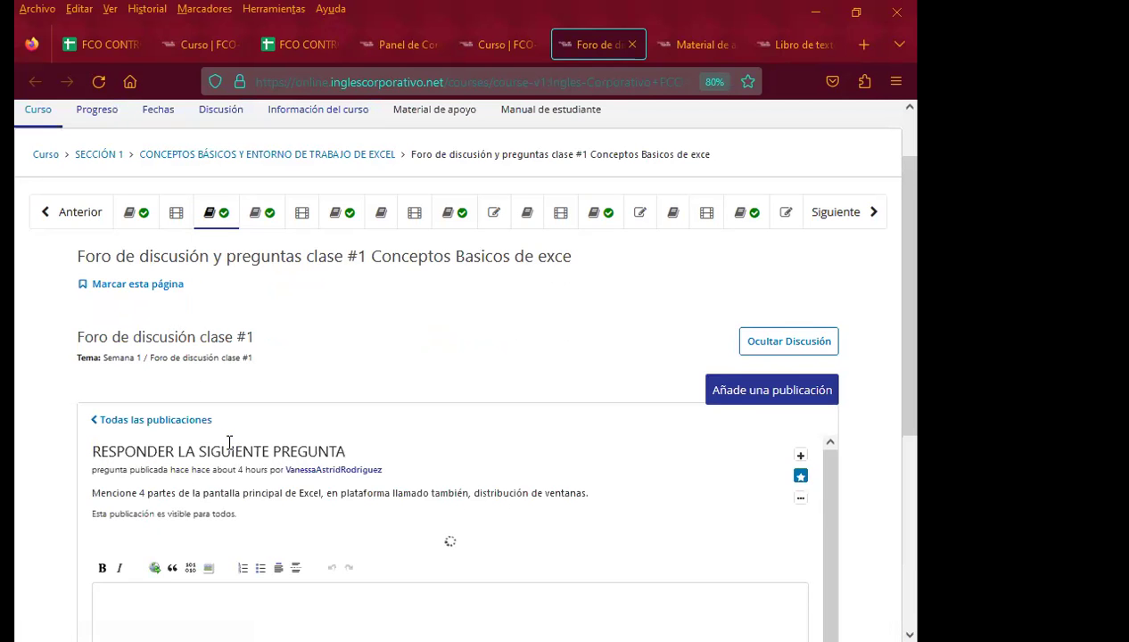
{"action": "scroll", "coordinate": [49, 491], "scroll_direction": "down", "scroll_amount": 3}
{"action": "scroll", "coordinate": [138, 407], "scroll_direction": "down", "scroll_amount": 2}
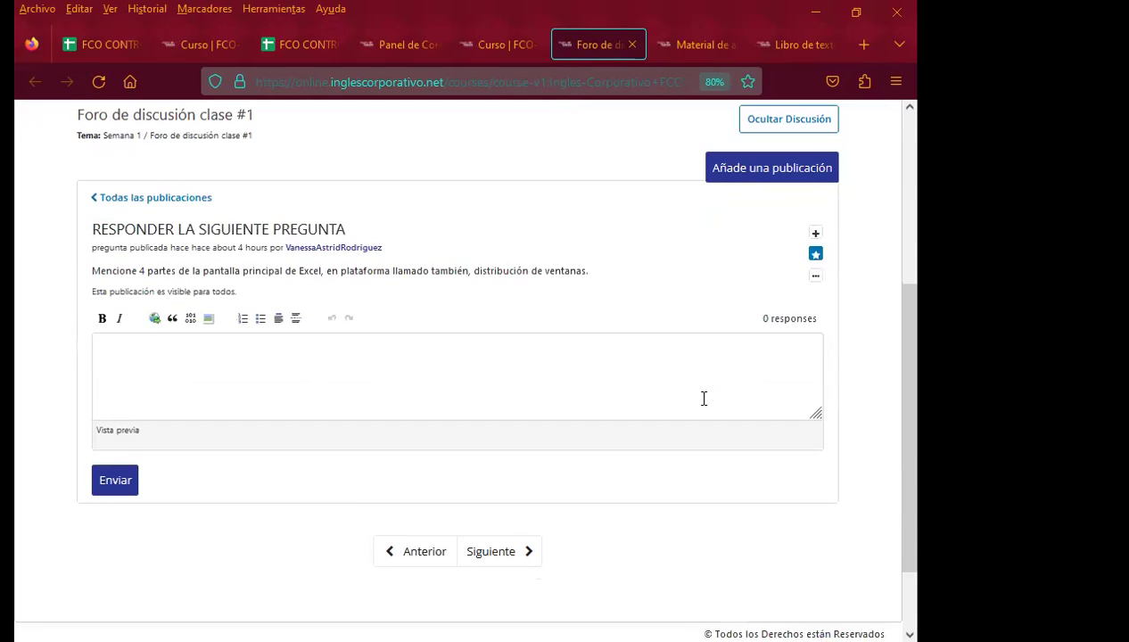
{"action": "scroll", "coordinate": [704, 399], "scroll_direction": "up", "scroll_amount": 5}
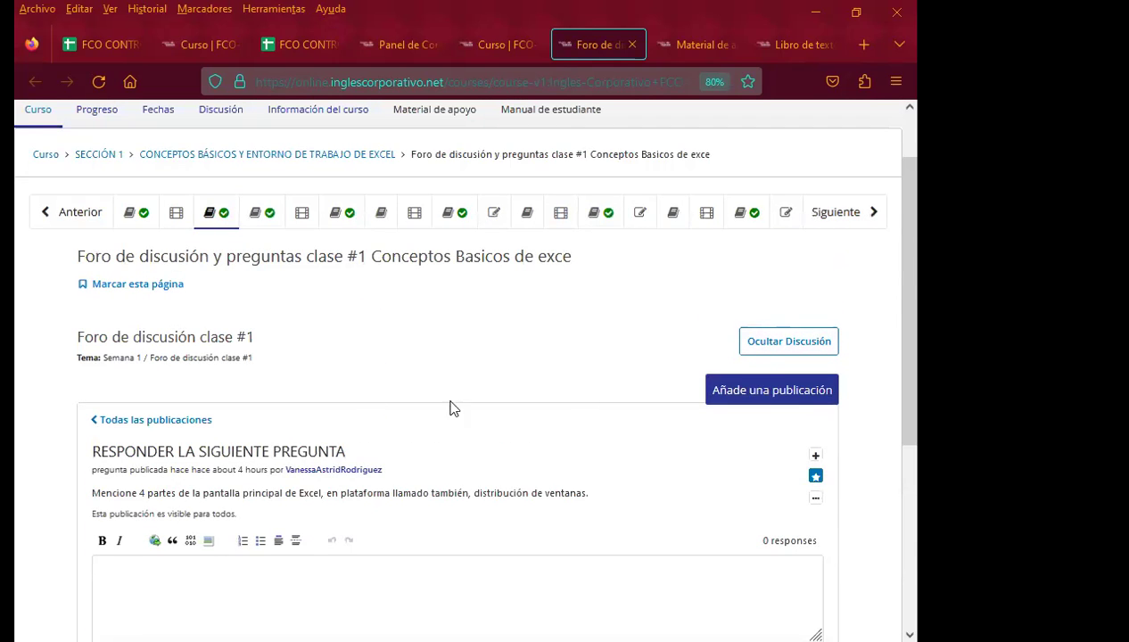
{"action": "scroll", "coordinate": [252, 428], "scroll_direction": "down", "scroll_amount": 3}
{"action": "scroll", "coordinate": [95, 385], "scroll_direction": "down", "scroll_amount": 2}
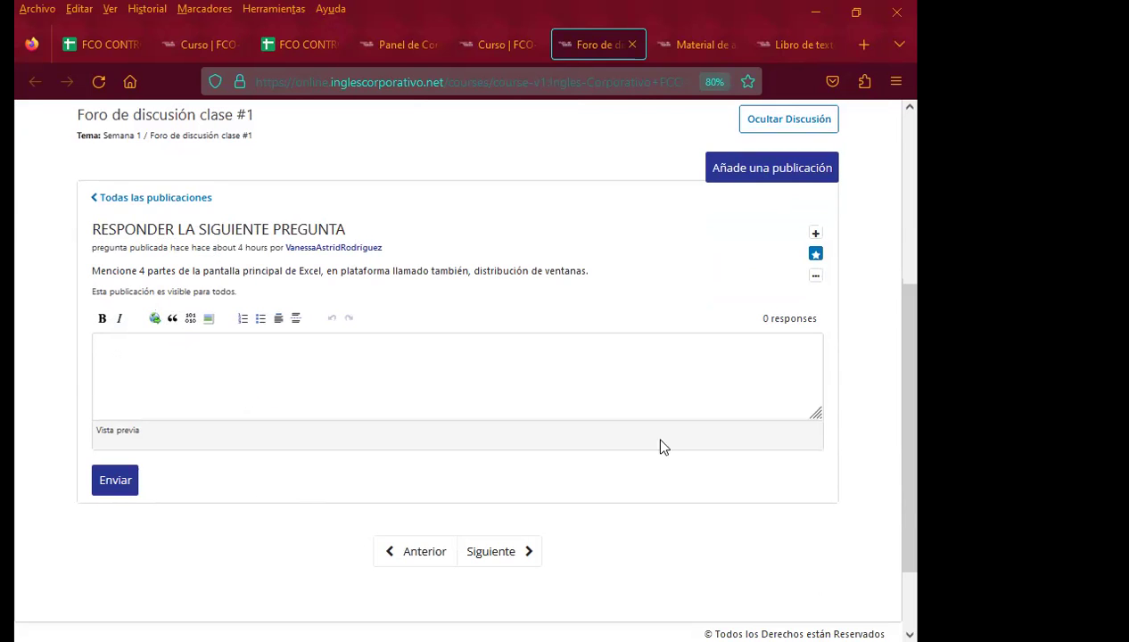
{"action": "left_click", "coordinate": [128, 358]}
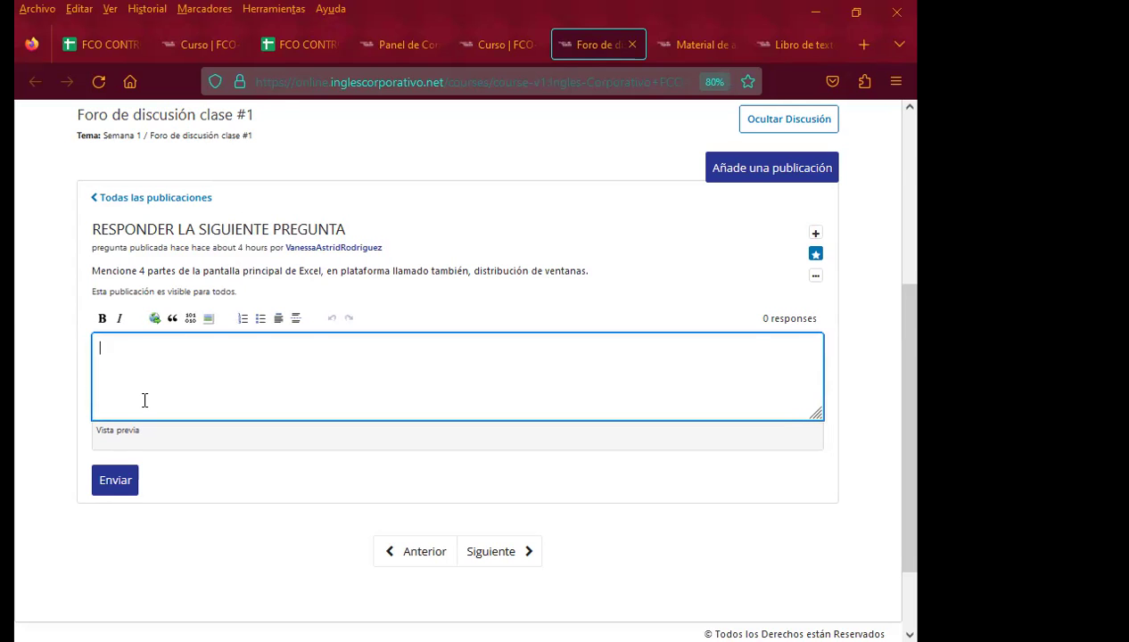
{"action": "scroll", "coordinate": [143, 397], "scroll_direction": "up", "scroll_amount": 3}
{"action": "scroll", "coordinate": [459, 416], "scroll_direction": "up", "scroll_amount": 2}
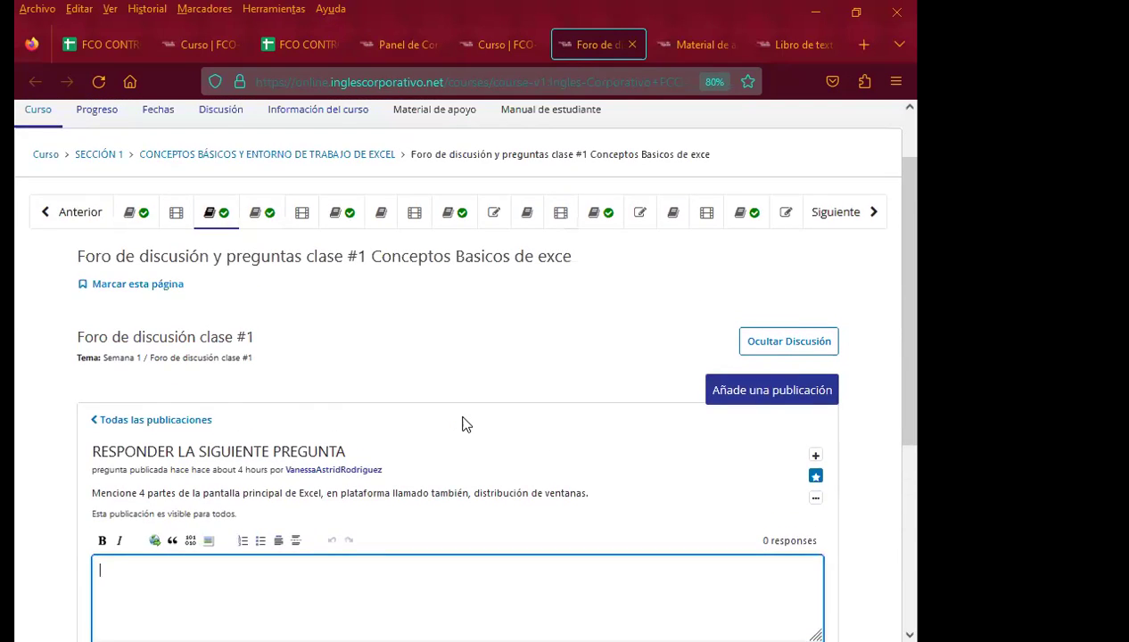
{"action": "scroll", "coordinate": [418, 426], "scroll_direction": "up", "scroll_amount": 1}
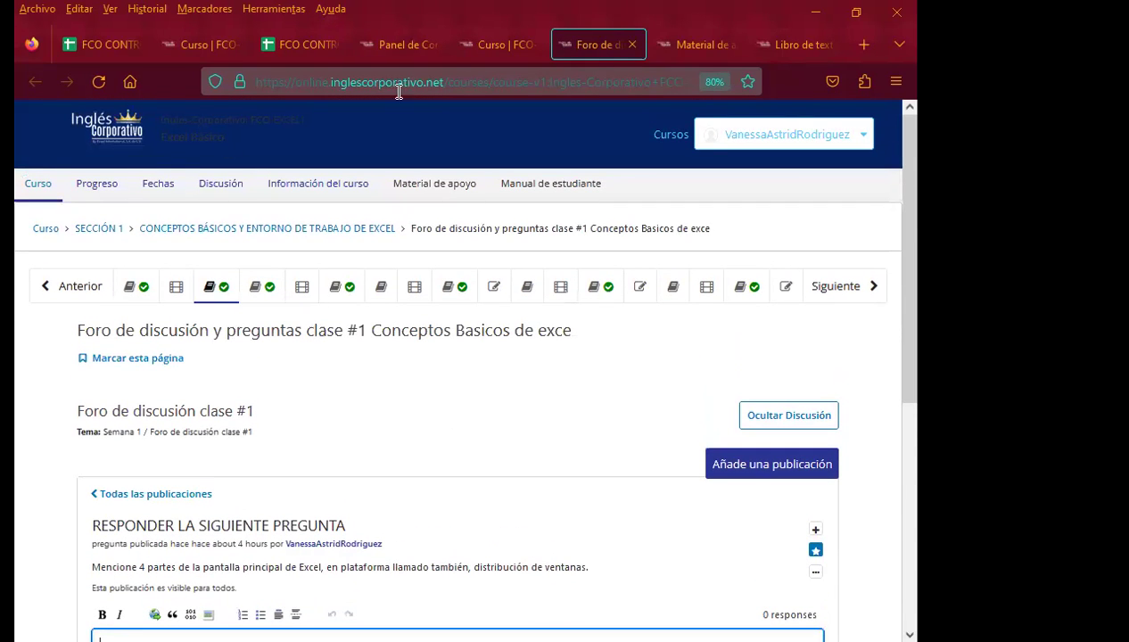
Switch to the Material de apoyo tab showing the 1.1 Conceptos video and Sección 1 template
{"action": "left_click", "coordinate": [685, 44]}
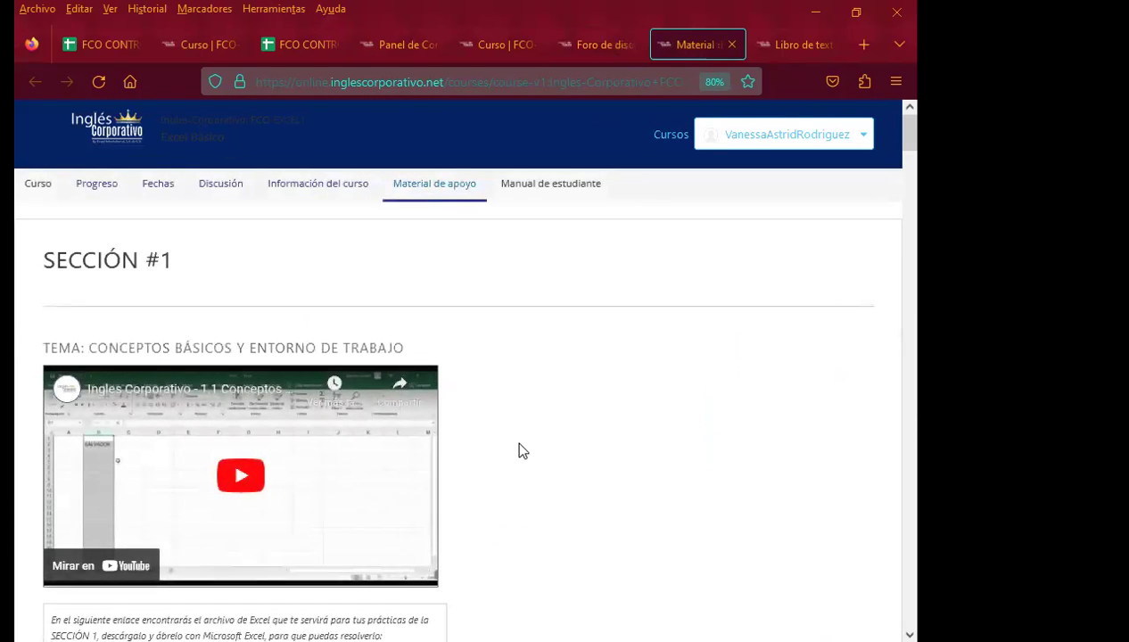
{"action": "scroll", "coordinate": [519, 451], "scroll_direction": "down", "scroll_amount": 2}
{"action": "scroll", "coordinate": [524, 453], "scroll_direction": "down", "scroll_amount": 3}
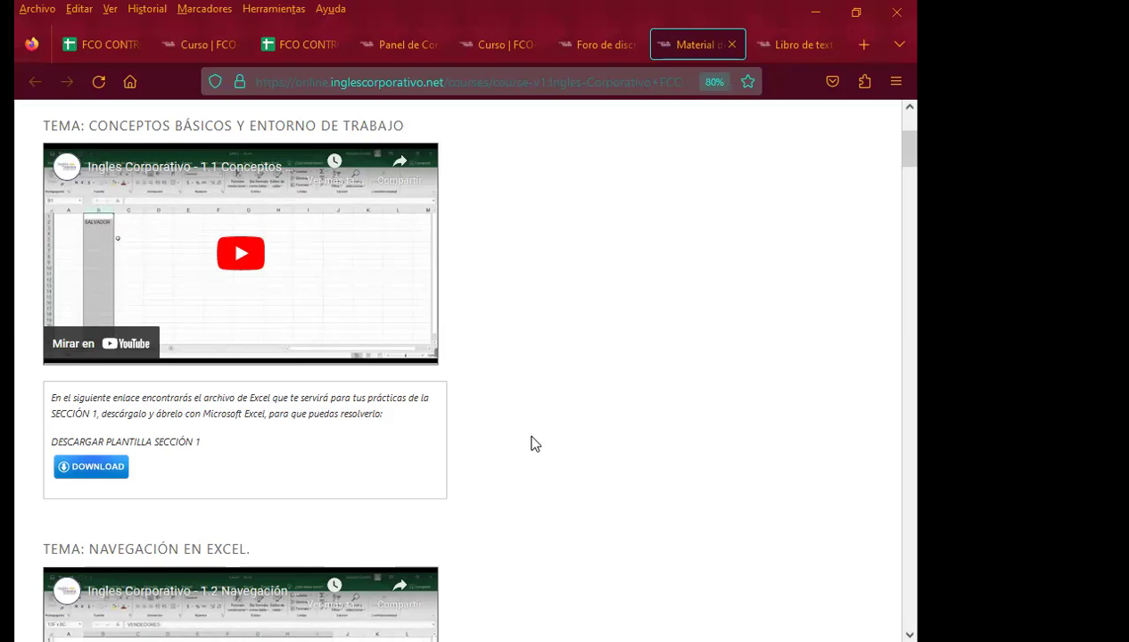
{"action": "scroll", "coordinate": [490, 259], "scroll_direction": "up", "scroll_amount": 1}
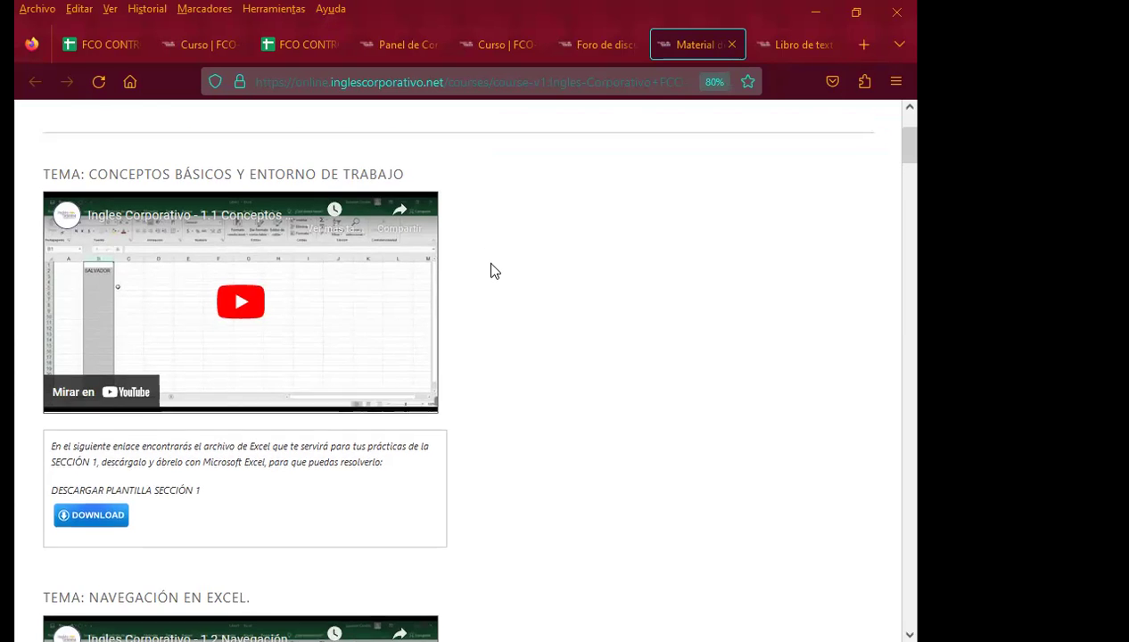
{"action": "scroll", "coordinate": [492, 270], "scroll_direction": "up", "scroll_amount": 3}
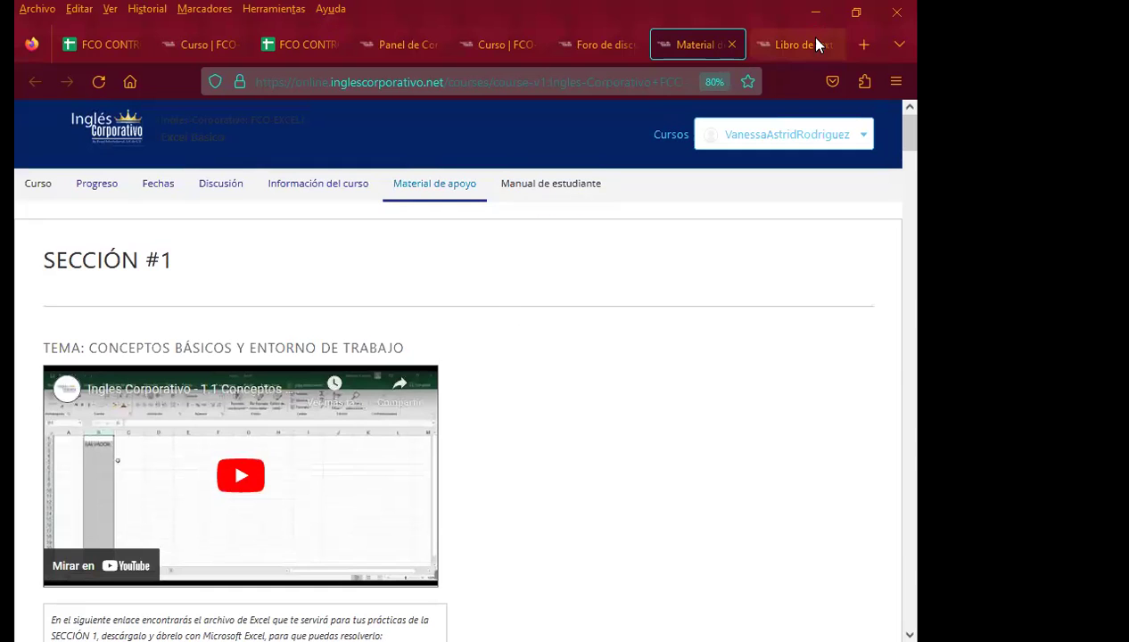
Scroll through the Excel Básico student ebook PDF on the Libro de texto tab
{"action": "left_click", "coordinate": [758, 43]}
{"action": "scroll", "coordinate": [364, 435], "scroll_direction": "down", "scroll_amount": 3}
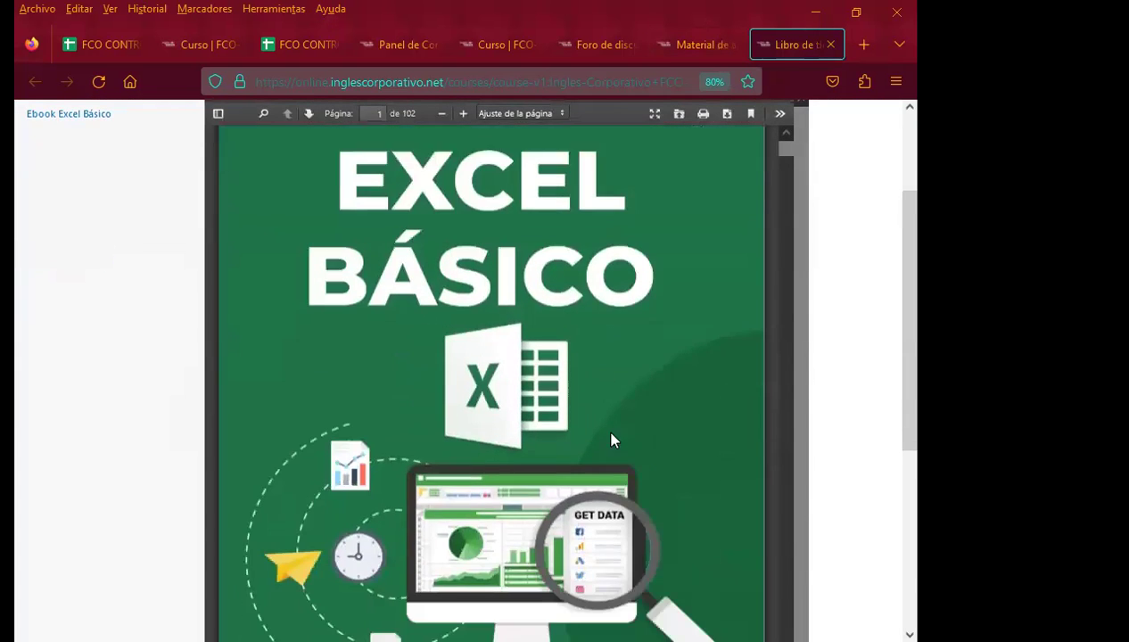
{"action": "scroll", "coordinate": [673, 423], "scroll_direction": "down", "scroll_amount": 2}
{"action": "scroll", "coordinate": [675, 441], "scroll_direction": "down", "scroll_amount": 2}
{"action": "scroll", "coordinate": [665, 453], "scroll_direction": "down", "scroll_amount": 4}
{"action": "scroll", "coordinate": [656, 458], "scroll_direction": "down", "scroll_amount": 1}
{"action": "scroll", "coordinate": [653, 455], "scroll_direction": "down", "scroll_amount": 1}
{"action": "scroll", "coordinate": [653, 450], "scroll_direction": "down", "scroll_amount": 2}
{"action": "scroll", "coordinate": [652, 441], "scroll_direction": "down", "scroll_amount": 3}
{"action": "scroll", "coordinate": [589, 428], "scroll_direction": "down", "scroll_amount": 2}
{"action": "scroll", "coordinate": [583, 410], "scroll_direction": "up", "scroll_amount": 2}
{"action": "scroll", "coordinate": [577, 410], "scroll_direction": "up", "scroll_amount": 4}
{"action": "scroll", "coordinate": [576, 406], "scroll_direction": "up", "scroll_amount": 3}
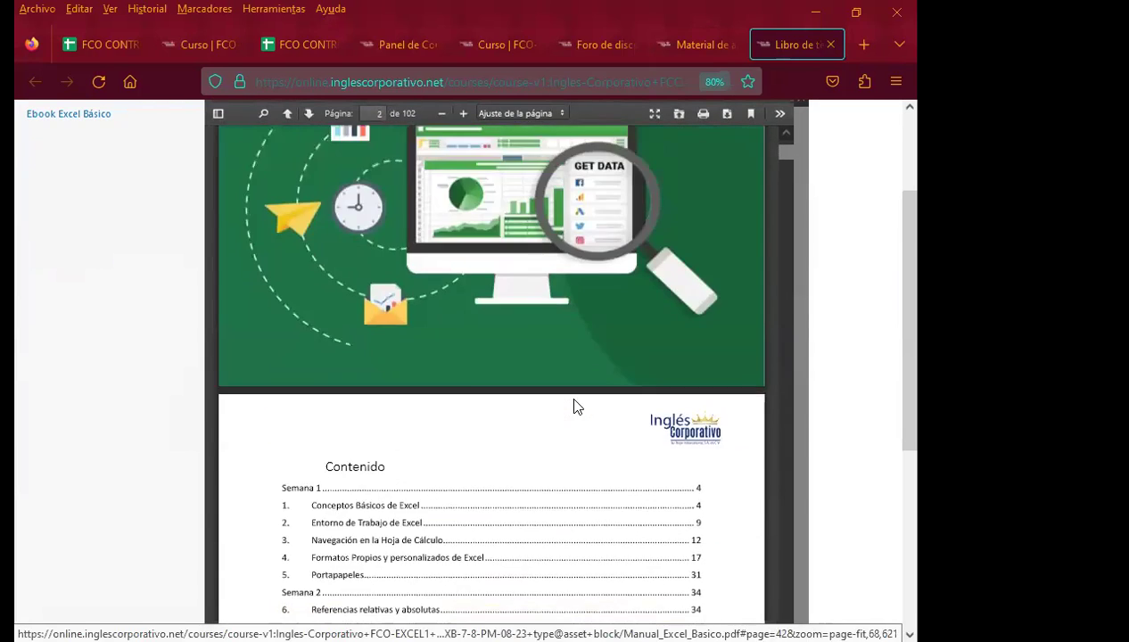
{"action": "scroll", "coordinate": [575, 401], "scroll_direction": "up", "scroll_amount": 5}
{"action": "scroll", "coordinate": [569, 397], "scroll_direction": "down", "scroll_amount": 5}
{"action": "scroll", "coordinate": [588, 428], "scroll_direction": "down", "scroll_amount": 3}
{"action": "scroll", "coordinate": [610, 457], "scroll_direction": "down", "scroll_amount": 3}
{"action": "scroll", "coordinate": [605, 456], "scroll_direction": "down", "scroll_amount": 3}
{"action": "scroll", "coordinate": [605, 456], "scroll_direction": "down", "scroll_amount": 2}
{"action": "scroll", "coordinate": [607, 450], "scroll_direction": "down", "scroll_amount": 3}
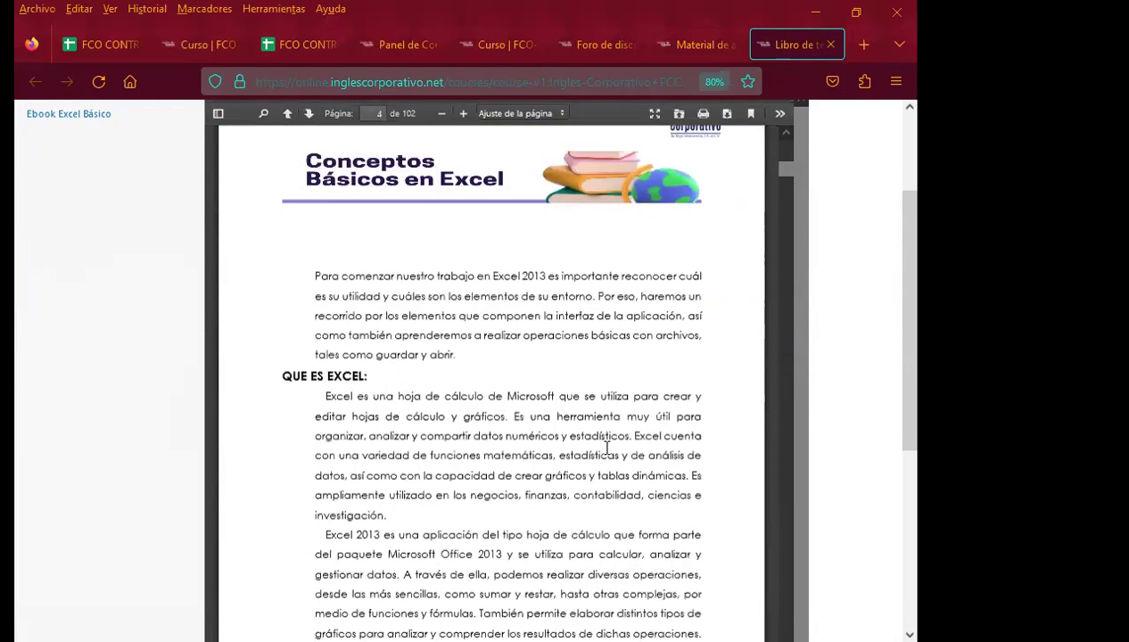
{"action": "scroll", "coordinate": [607, 447], "scroll_direction": "down", "scroll_amount": 2}
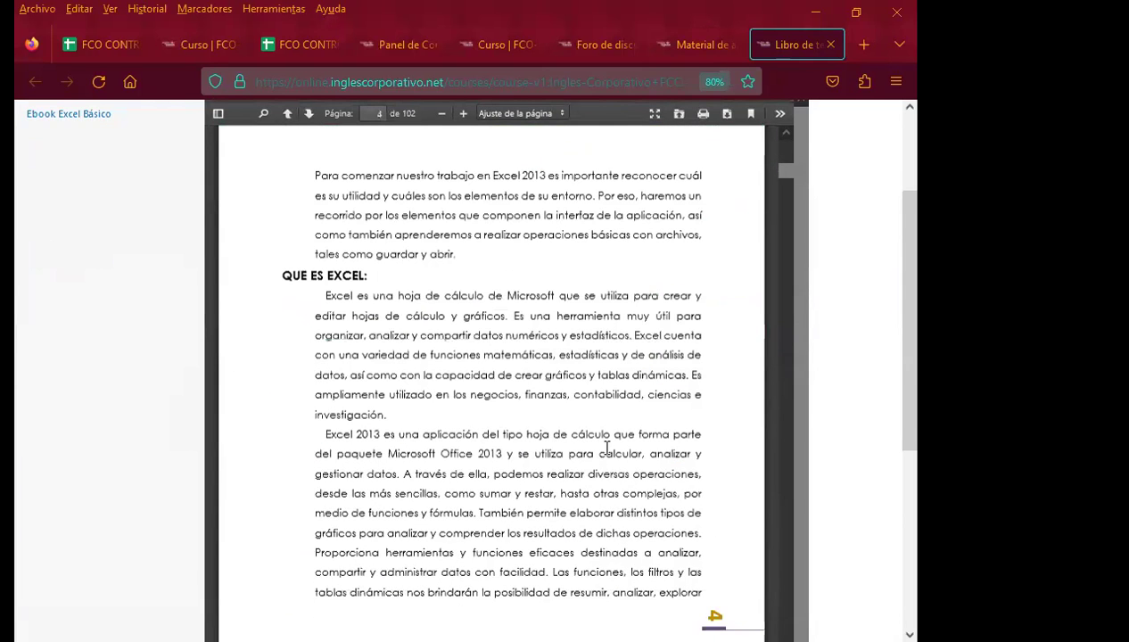
{"action": "scroll", "coordinate": [607, 447], "scroll_direction": "down", "scroll_amount": 5}
{"action": "scroll", "coordinate": [607, 456], "scroll_direction": "down", "scroll_amount": 4}
{"action": "scroll", "coordinate": [607, 456], "scroll_direction": "down", "scroll_amount": 3}
{"action": "scroll", "coordinate": [607, 456], "scroll_direction": "down", "scroll_amount": 2}
{"action": "scroll", "coordinate": [607, 456], "scroll_direction": "down", "scroll_amount": 4}
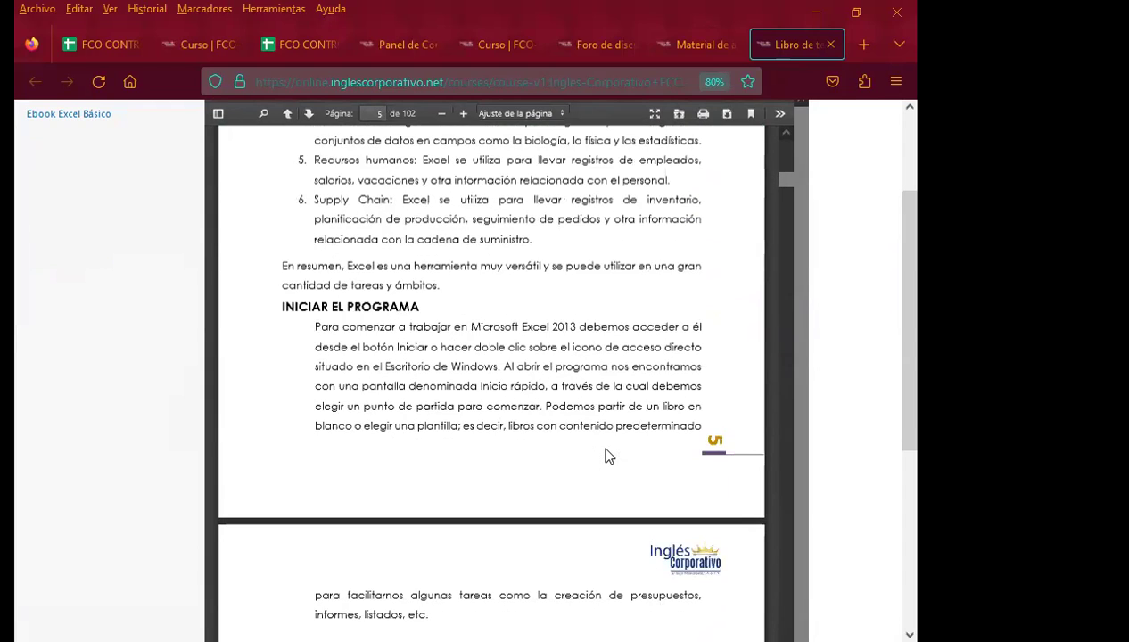
{"action": "scroll", "coordinate": [606, 456], "scroll_direction": "down", "scroll_amount": 5}
{"action": "scroll", "coordinate": [604, 455], "scroll_direction": "down", "scroll_amount": 3}
{"action": "scroll", "coordinate": [604, 456], "scroll_direction": "down", "scroll_amount": 3}
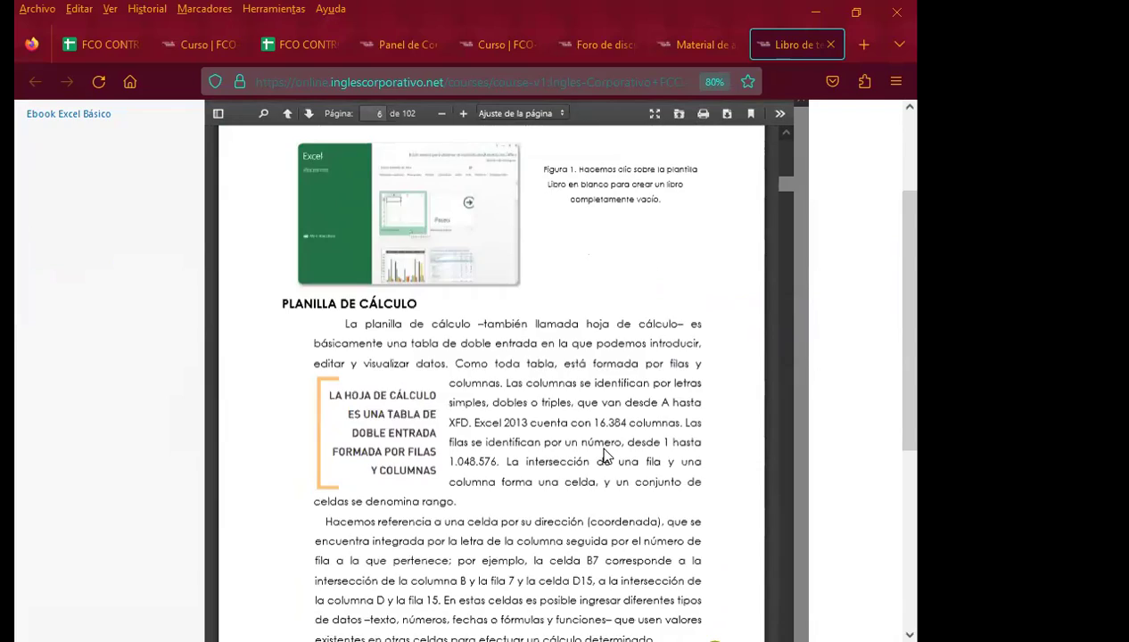
{"action": "scroll", "coordinate": [604, 455], "scroll_direction": "up", "scroll_amount": 6}
{"action": "scroll", "coordinate": [604, 456], "scroll_direction": "up", "scroll_amount": 9}
{"action": "scroll", "coordinate": [604, 456], "scroll_direction": "up", "scroll_amount": 5}
{"action": "scroll", "coordinate": [604, 456], "scroll_direction": "up", "scroll_amount": 6}
{"action": "scroll", "coordinate": [602, 452], "scroll_direction": "up", "scroll_amount": 7}
{"action": "scroll", "coordinate": [602, 453], "scroll_direction": "up", "scroll_amount": 6}
{"action": "scroll", "coordinate": [602, 453], "scroll_direction": "up", "scroll_amount": 5}
{"action": "scroll", "coordinate": [602, 452], "scroll_direction": "up", "scroll_amount": 5}
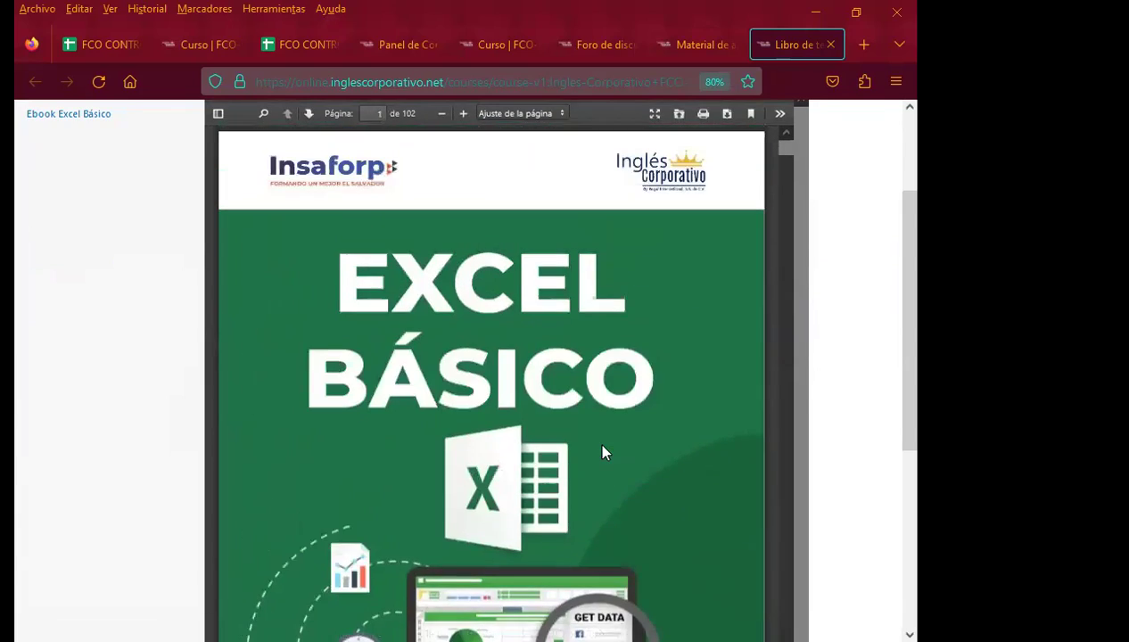
{"action": "scroll", "coordinate": [570, 398], "scroll_direction": "up", "scroll_amount": 3}
Open the Progreso page showing 0% total progress and Sección 1 homework at 0/100
{"action": "left_click", "coordinate": [596, 43]}
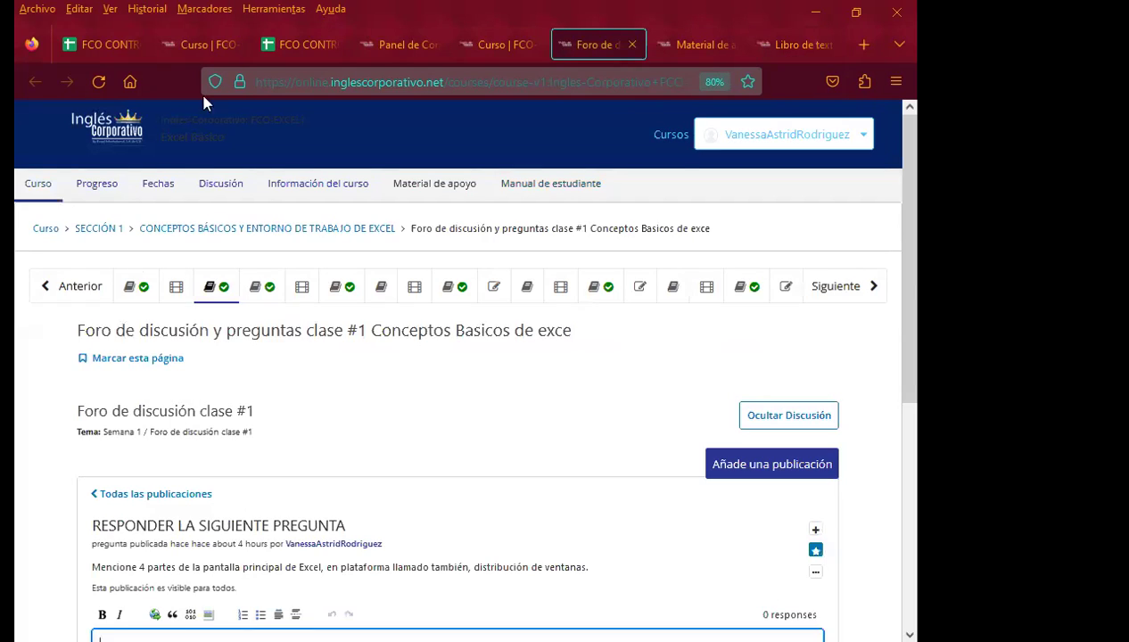
{"action": "middle_click", "coordinate": [90, 189]}
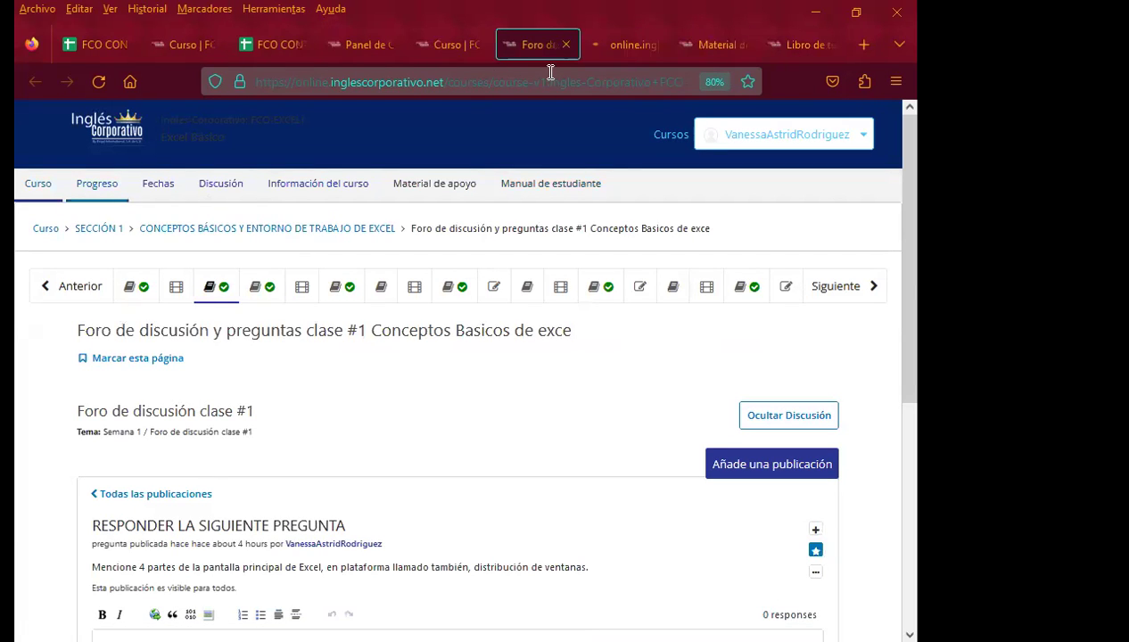
{"action": "left_click", "coordinate": [625, 44]}
{"action": "scroll", "coordinate": [295, 451], "scroll_direction": "down", "scroll_amount": 3}
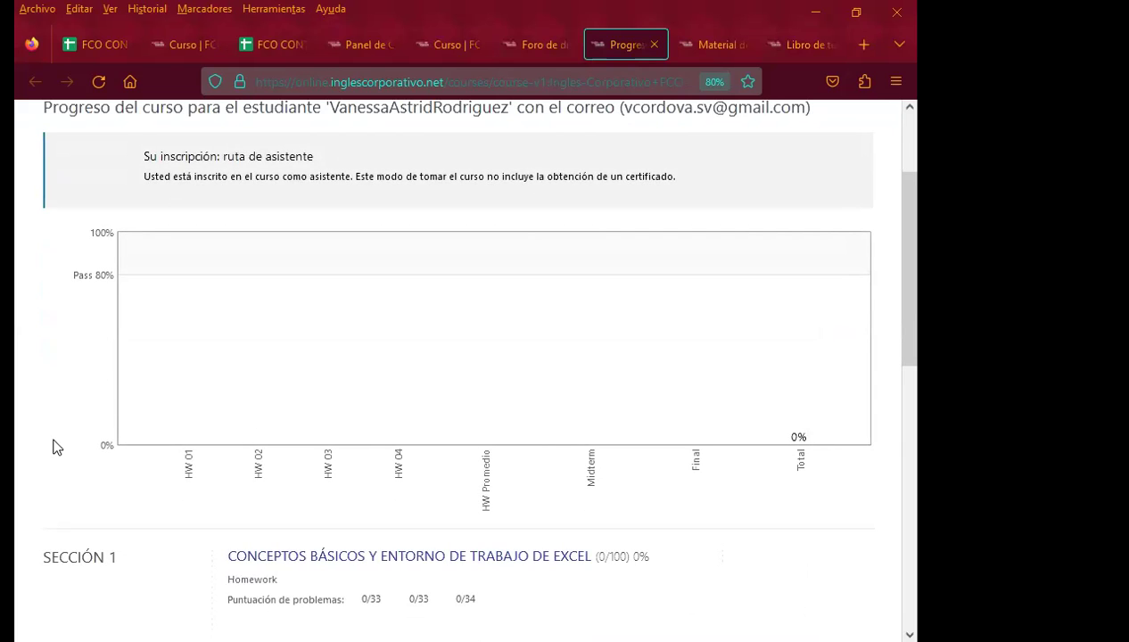
{"action": "scroll", "coordinate": [52, 446], "scroll_direction": "down", "scroll_amount": 2}
{"action": "scroll", "coordinate": [50, 440], "scroll_direction": "down", "scroll_amount": 2}
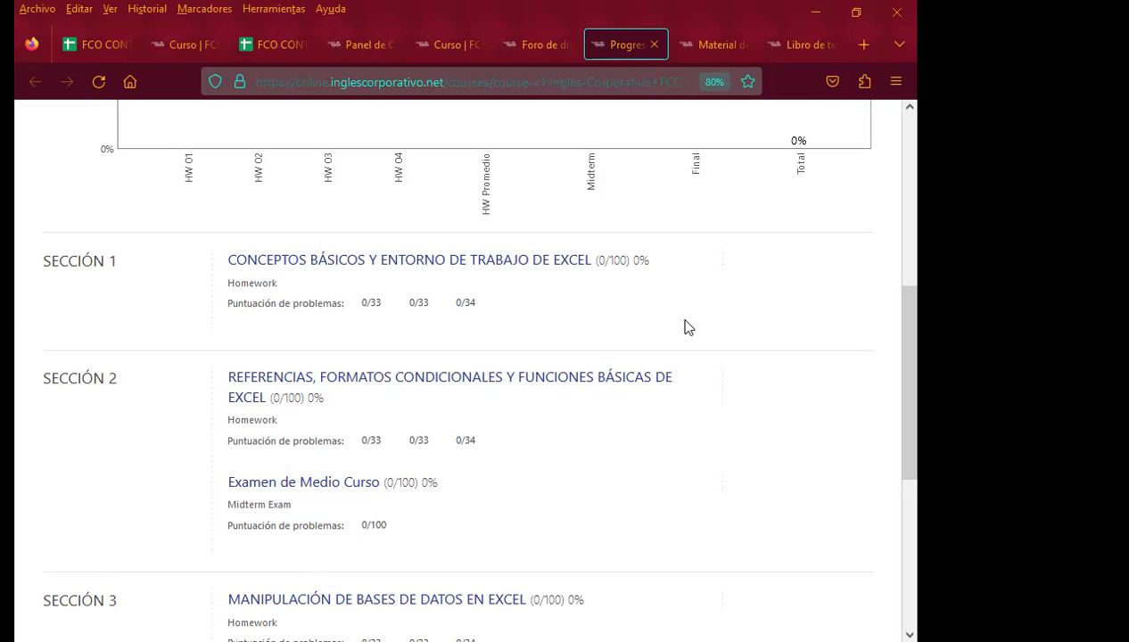
{"action": "scroll", "coordinate": [562, 464], "scroll_direction": "up", "scroll_amount": 5}
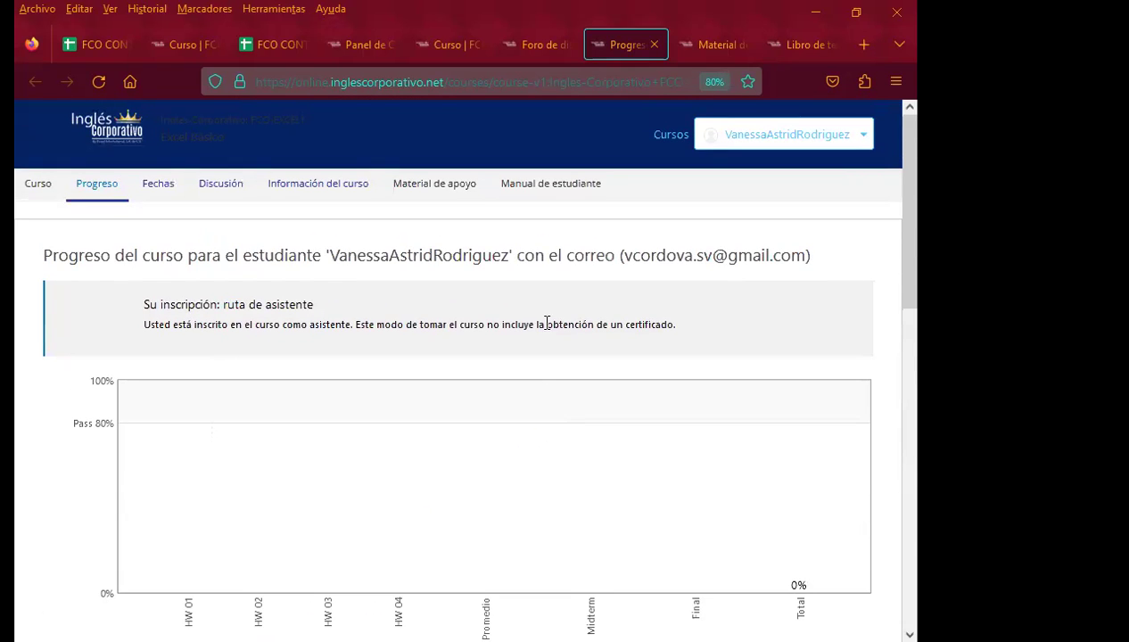
Close the Progreso and Material de apoyo tabs and return to the class #1 forum question
{"action": "left_click", "coordinate": [654, 45]}
{"action": "left_click", "coordinate": [631, 49]}
{"action": "left_click", "coordinate": [655, 45]}
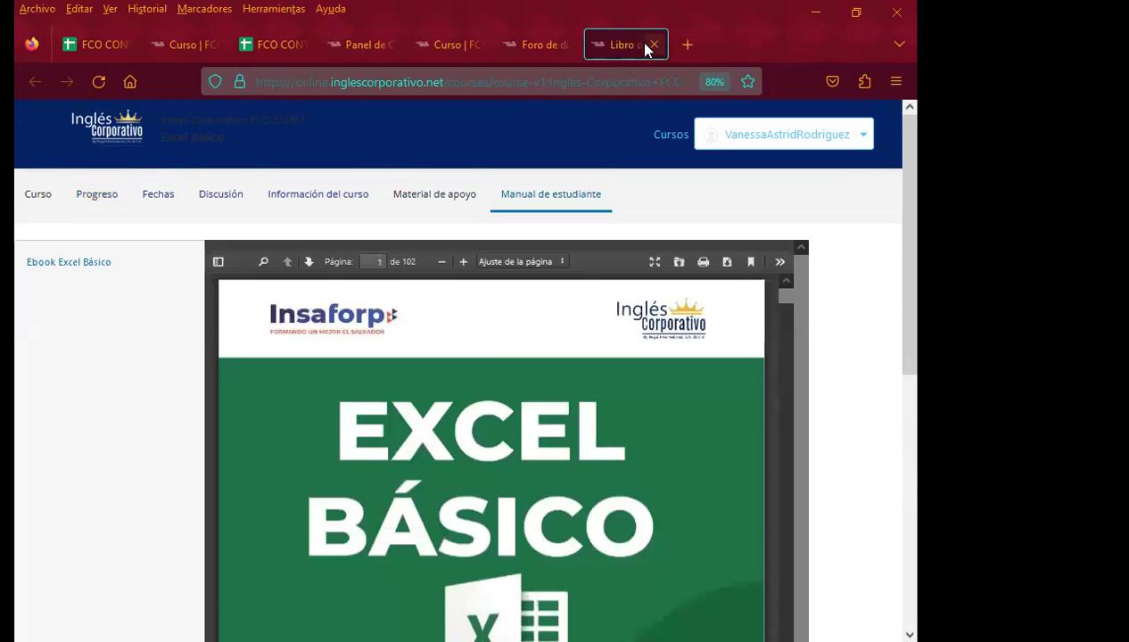
{"action": "left_click", "coordinate": [551, 45]}
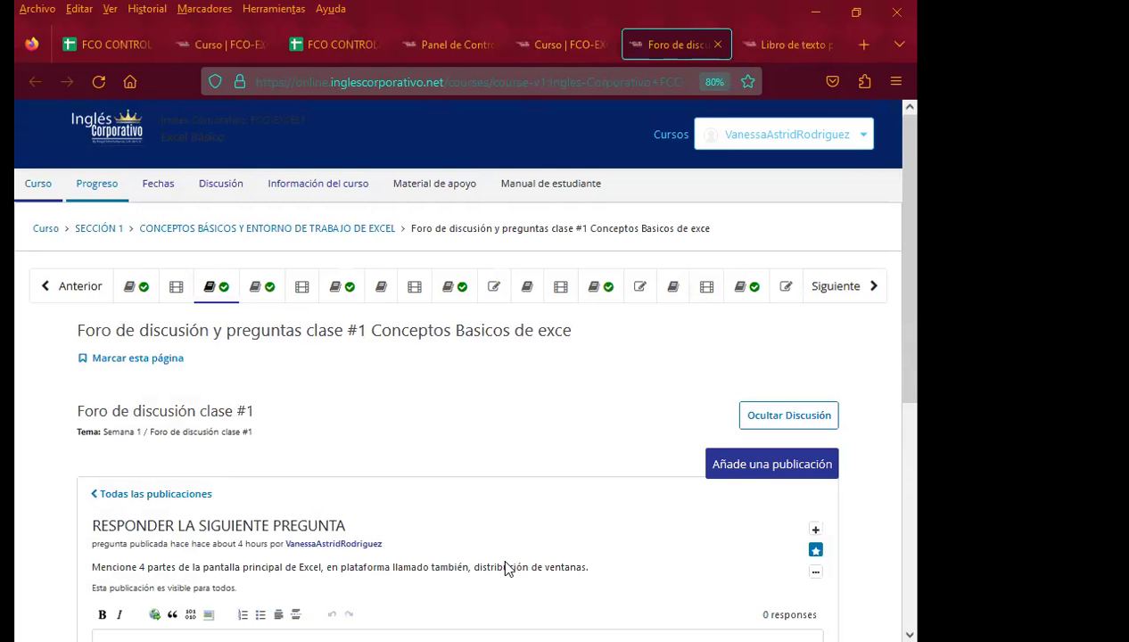
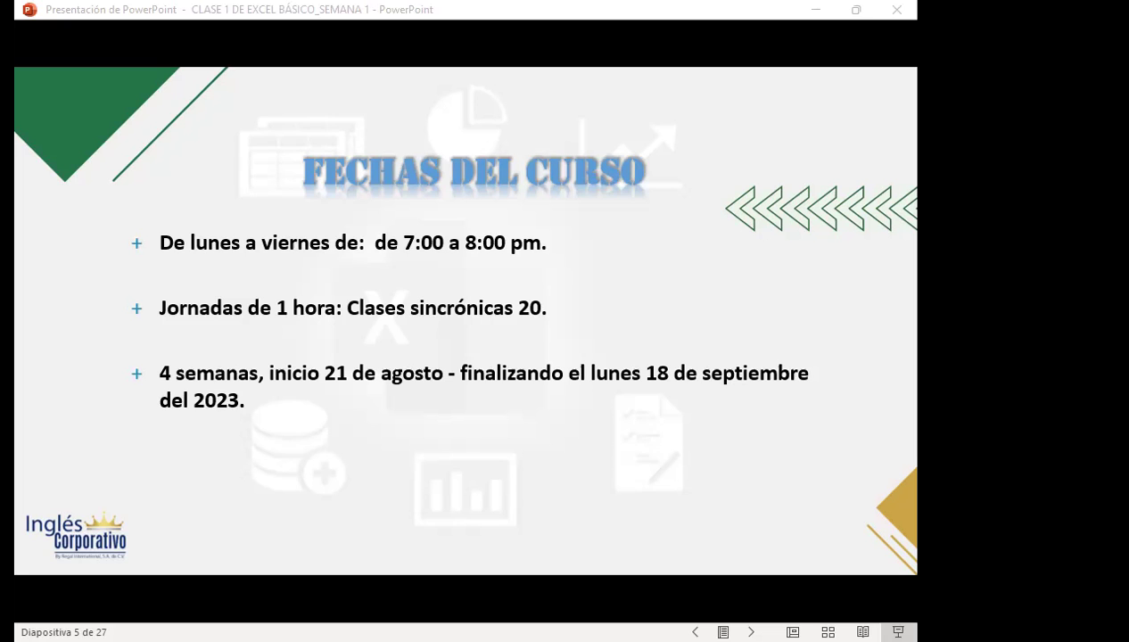
Advance the slideshow past the OBJETIVO GENERAL slide to slide 7, AGENDA
{"action": "left_click", "coordinate": [589, 462]}
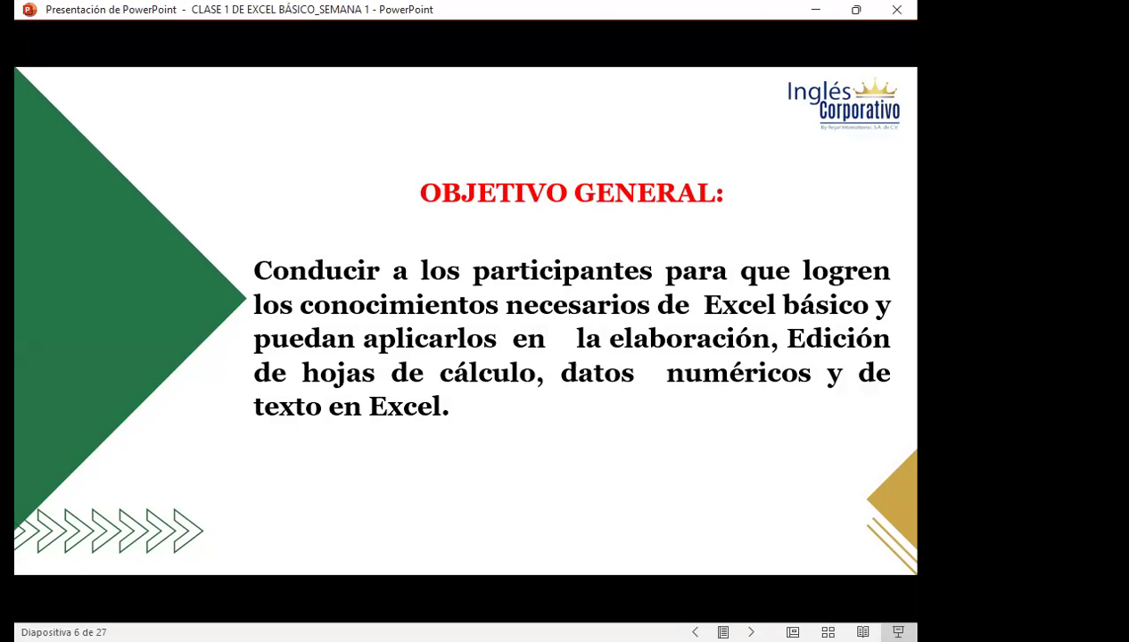
{"action": "key", "text": "Right"}
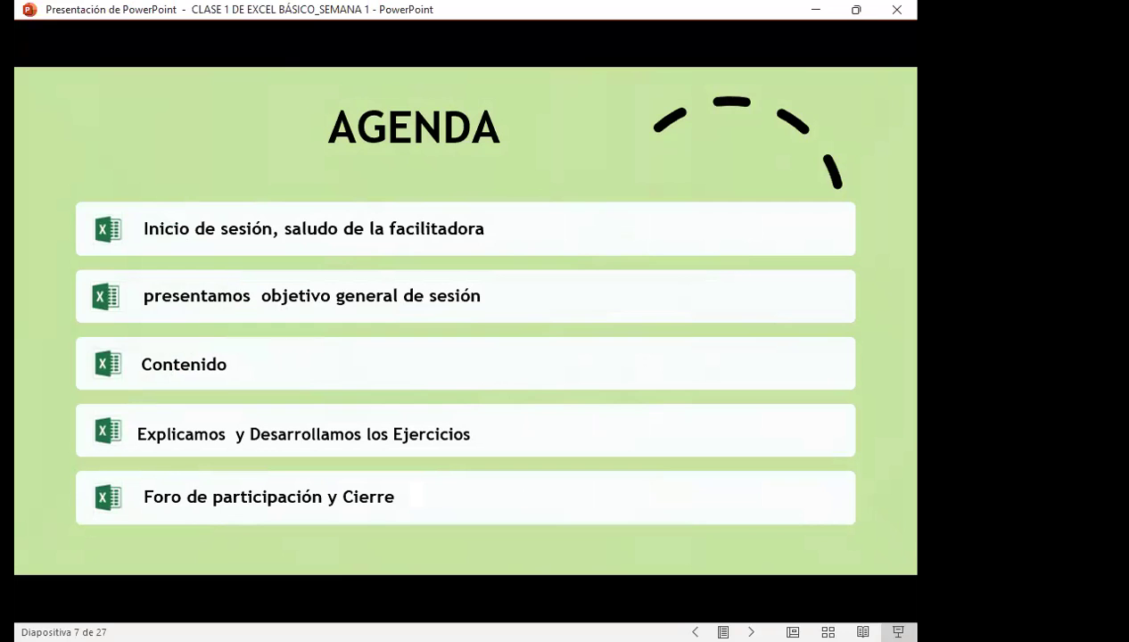
Move to slide 8, the session's general objective on basic Excel concepts
{"action": "key", "text": "Right"}
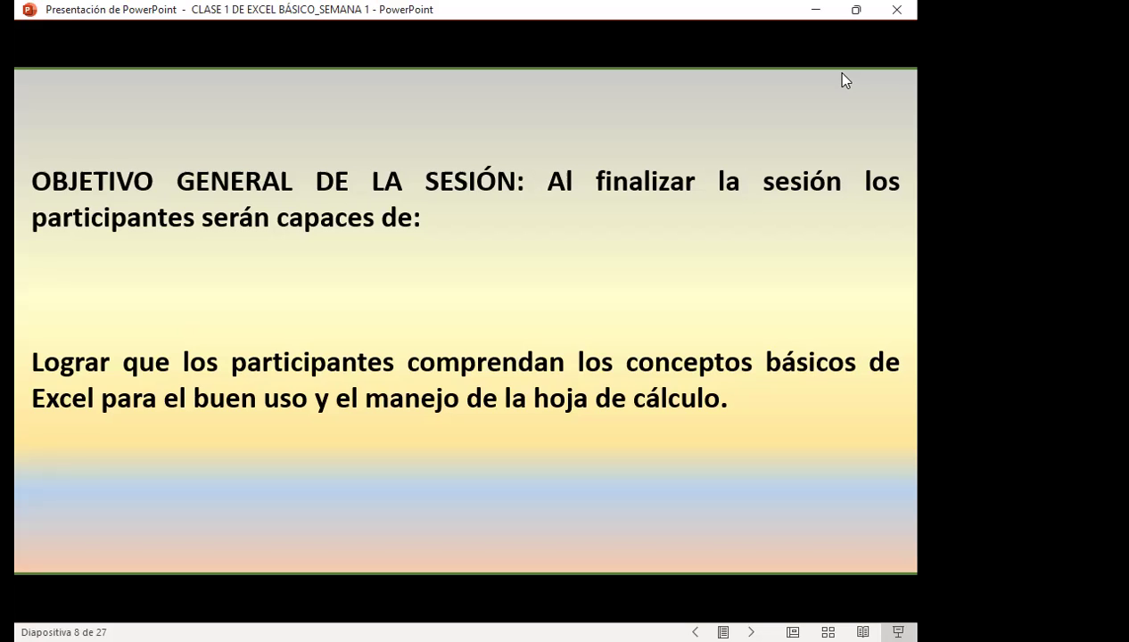
Move to slide 9, INTRODUCCIÓN, on Excel's value beyond basic arithmetic
{"action": "left_click", "coordinate": [846, 80]}
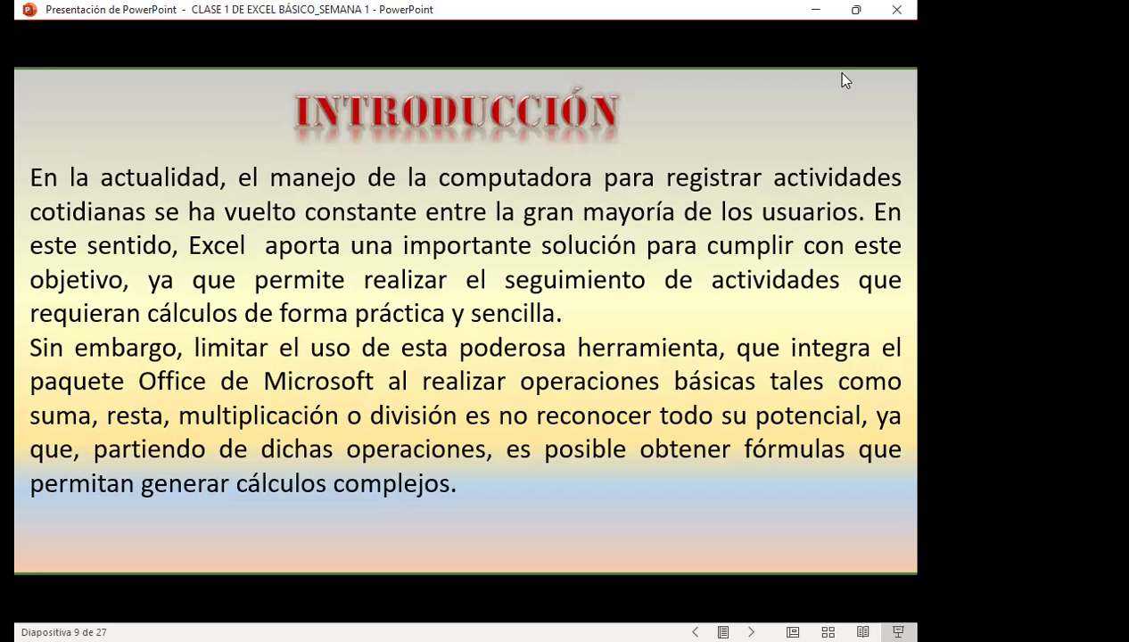
Show slide 10, 'Conceptos generales de Excel', covering workbooks and the .xlsx extension
{"action": "left_click", "coordinate": [842, 73]}
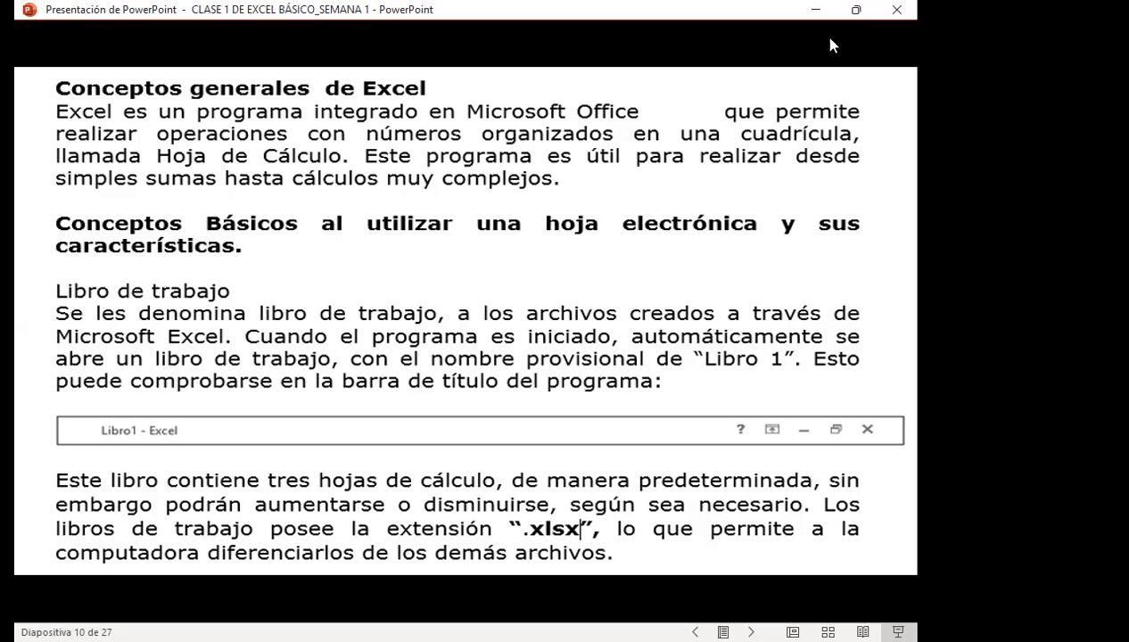
Step past slide 11 'Hoja de Cálculo' to slide 12 on sheet names and rows
{"action": "key", "text": "Right"}
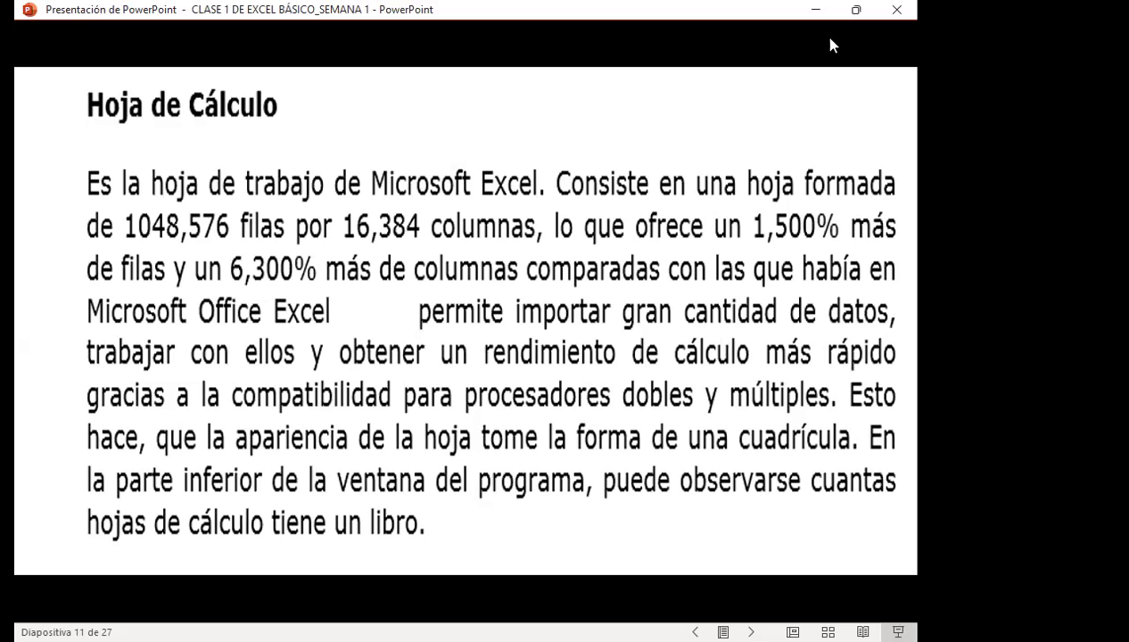
{"action": "key", "text": "Right"}
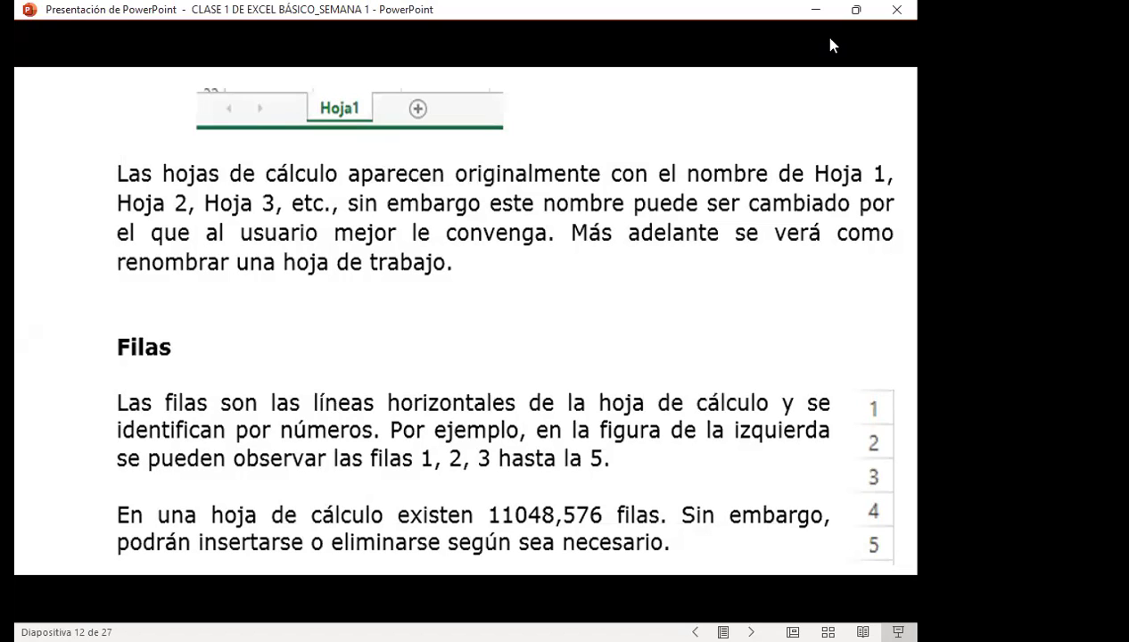
Advance to slide 13 on columns and cells
{"action": "key", "text": "Page_Down"}
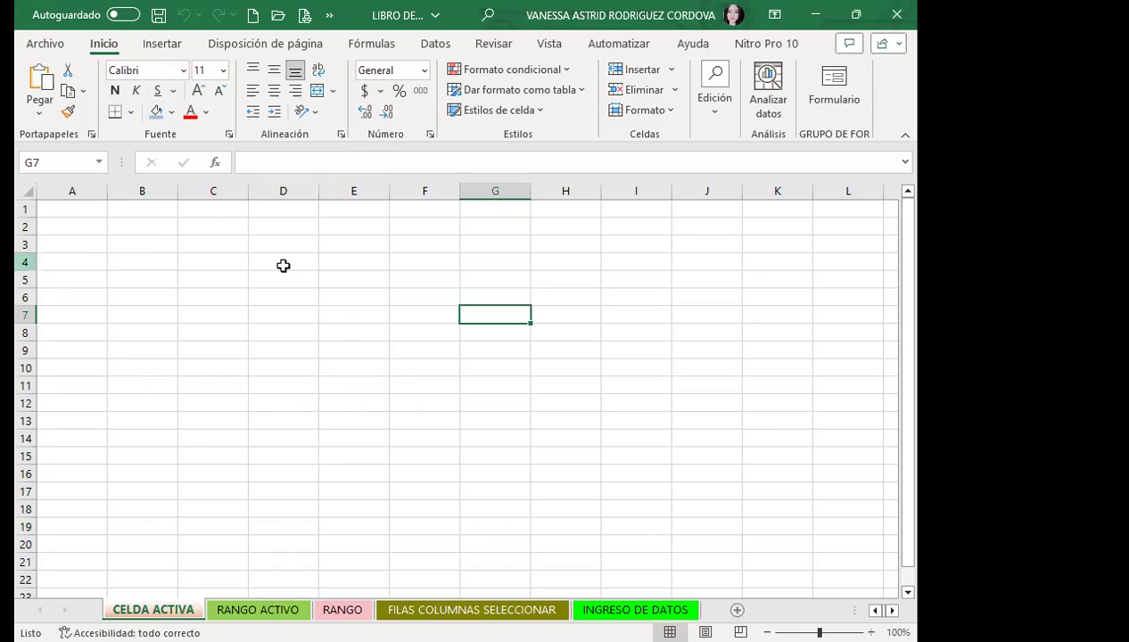
Move the active cell from D9 to C8 on the CELDA ACTIVA sheet
{"action": "left_click", "coordinate": [312, 350]}
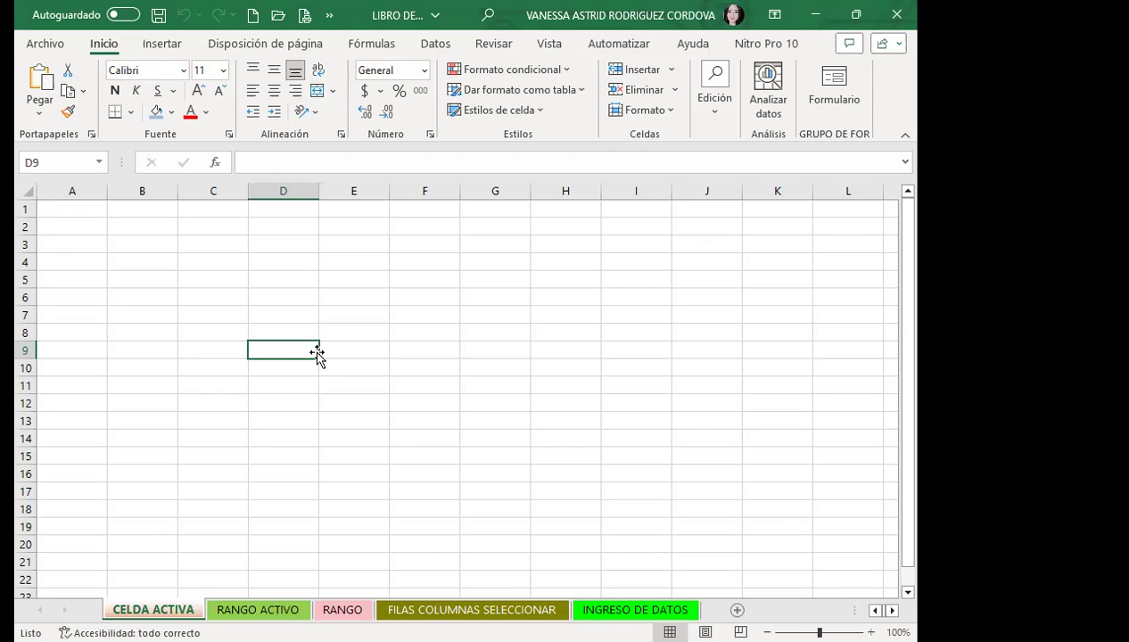
{"action": "left_click", "coordinate": [235, 330]}
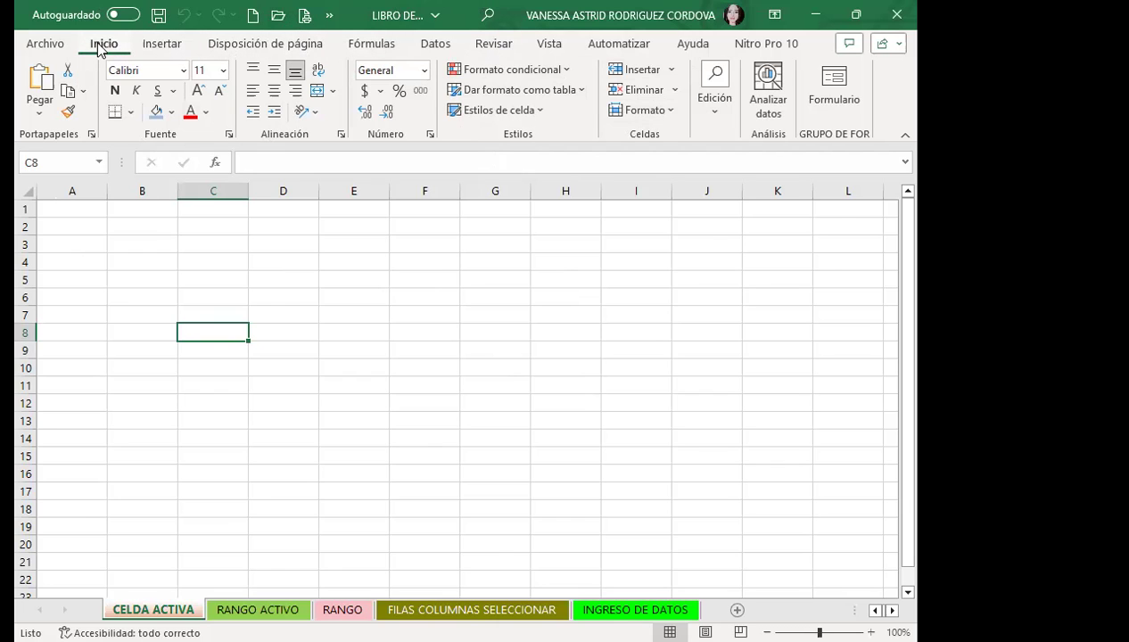
Collapse the ribbon by double-clicking a tab, then pin it fully open again
{"action": "double_click", "coordinate": [168, 45]}
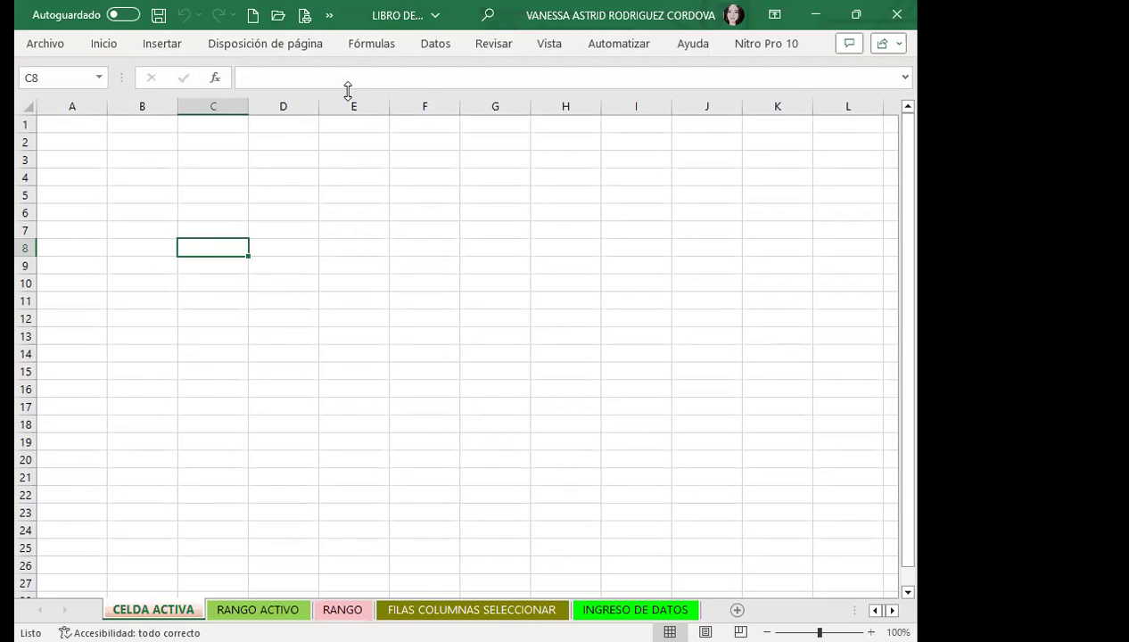
{"action": "left_click", "coordinate": [160, 49]}
{"action": "left_click", "coordinate": [159, 50]}
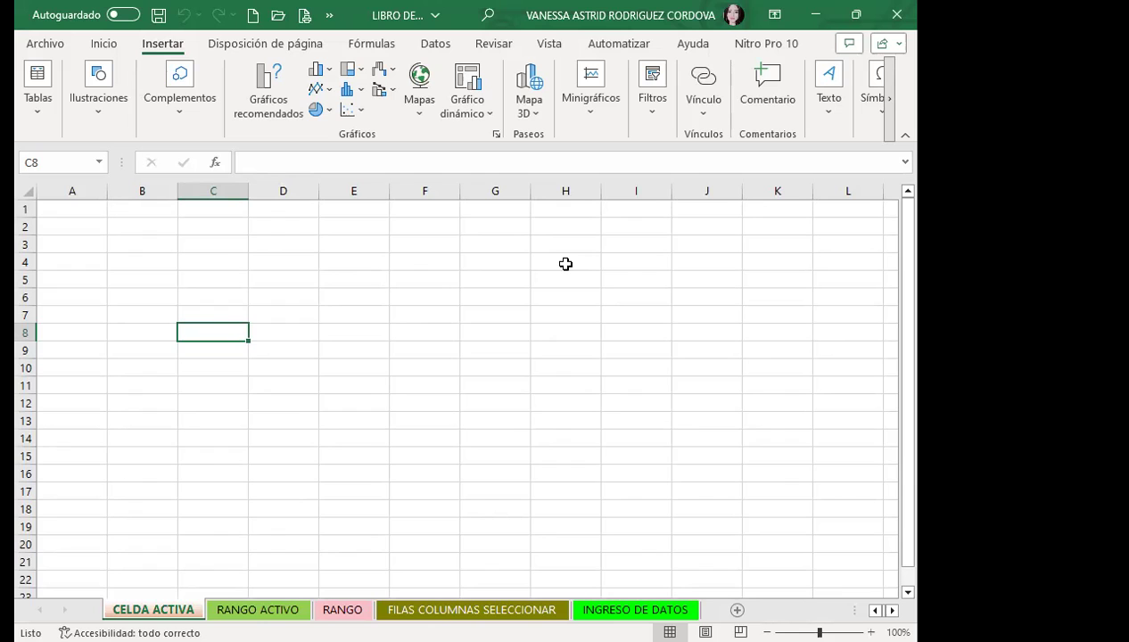
Toggle the ribbon with Ctrl+F1, then set the display option to 'Mostrar pestañas'
{"action": "key", "text": "ctrl+F1"}
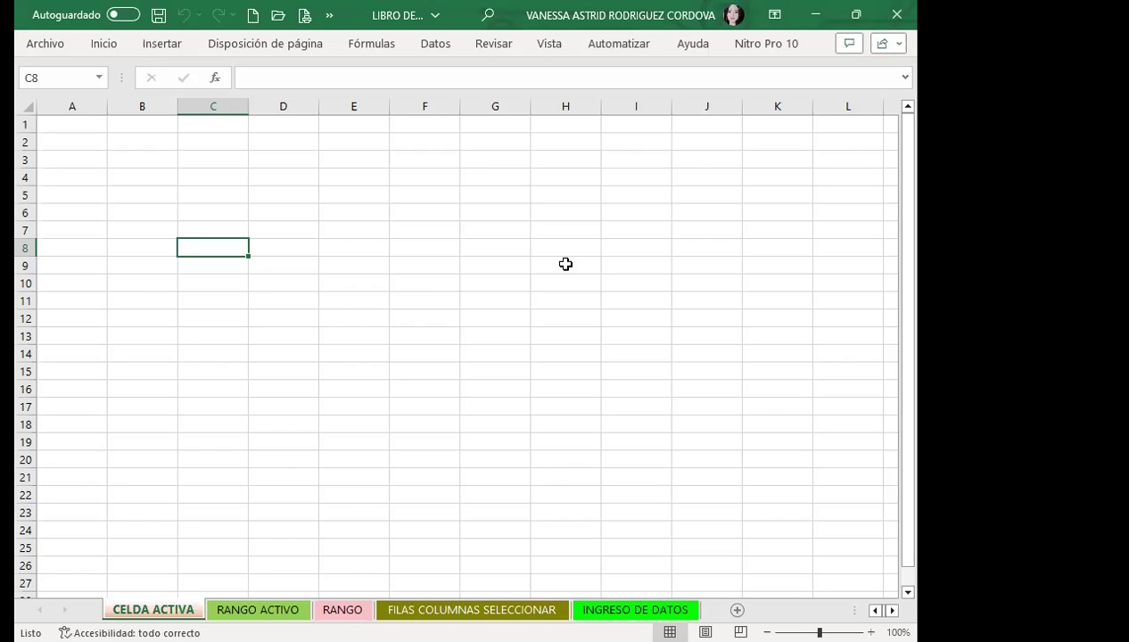
{"action": "key", "text": "ctrl+F1"}
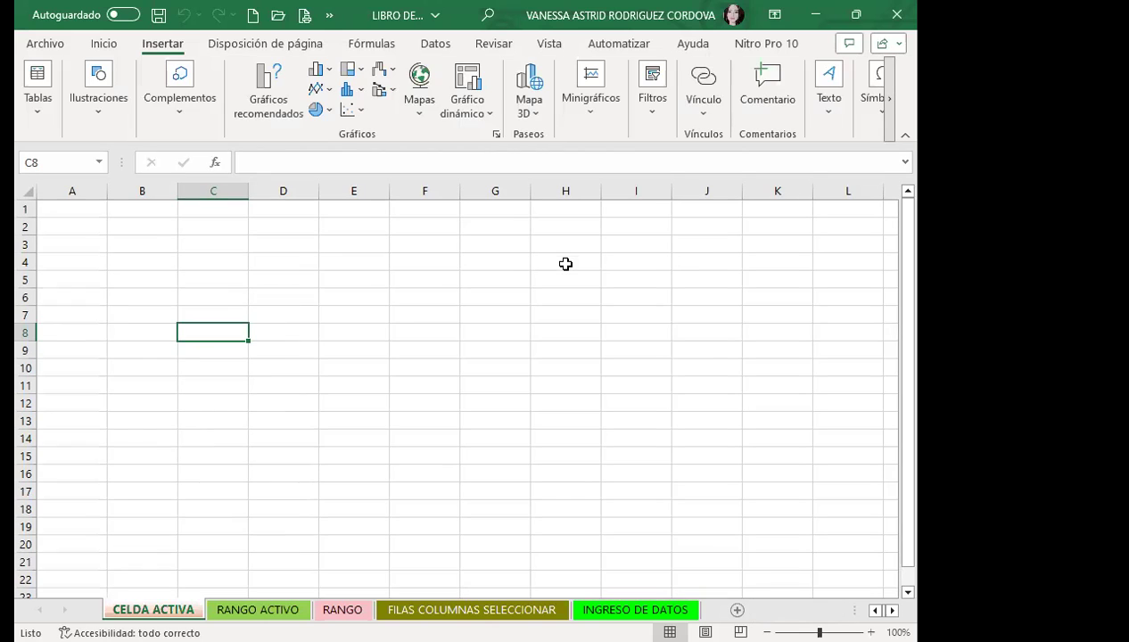
{"action": "key", "text": "ctrl+F1"}
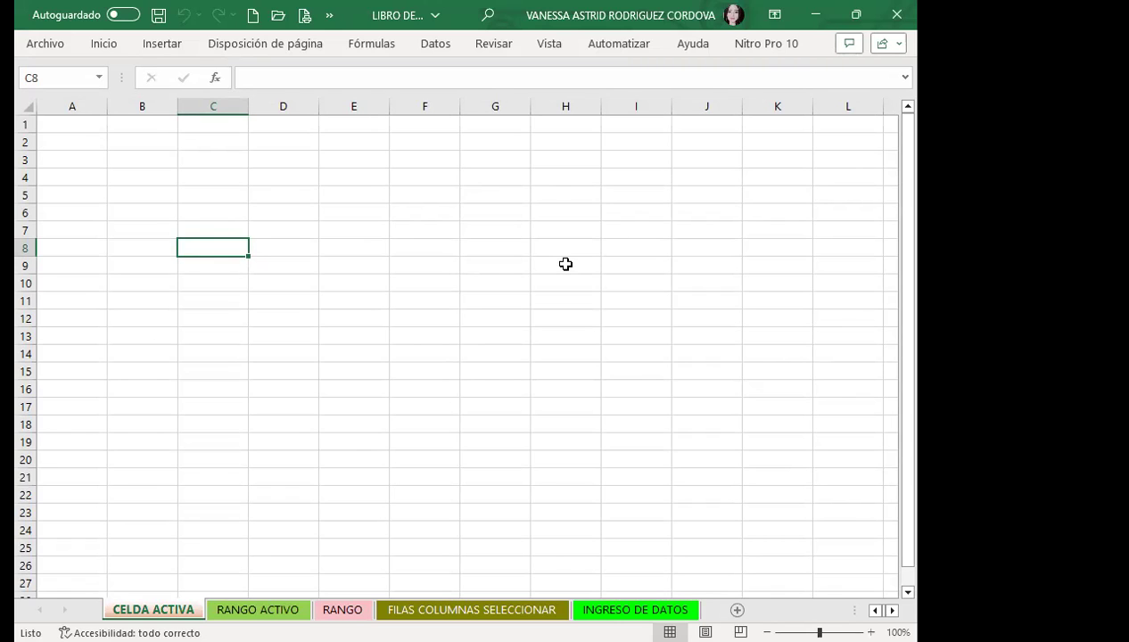
{"action": "key", "text": "ctrl+F1"}
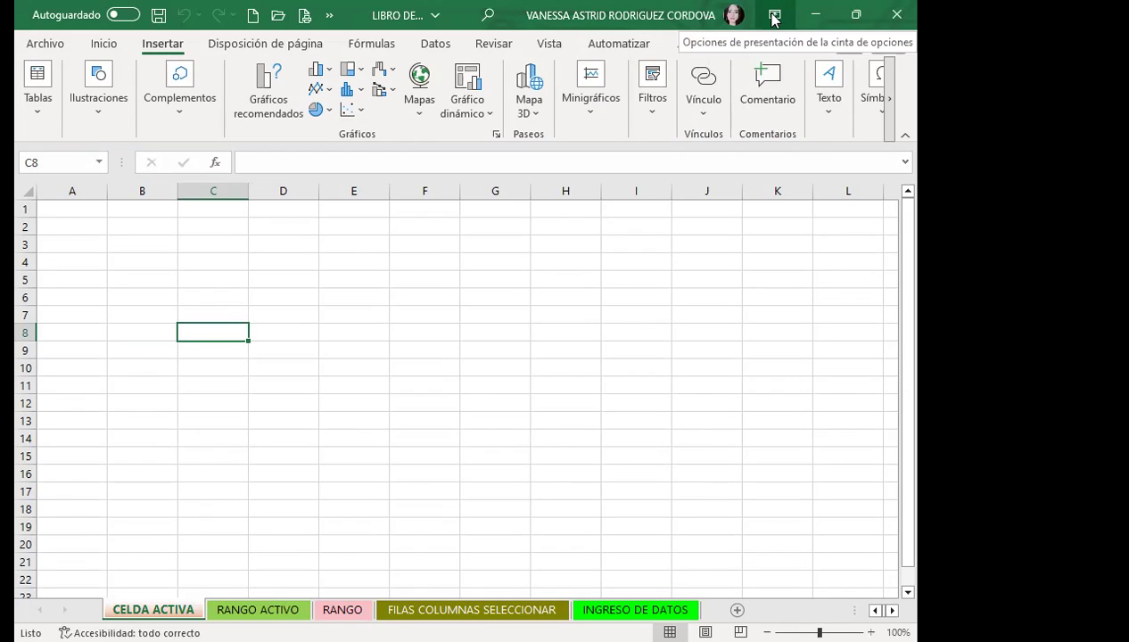
{"action": "left_click", "coordinate": [774, 17]}
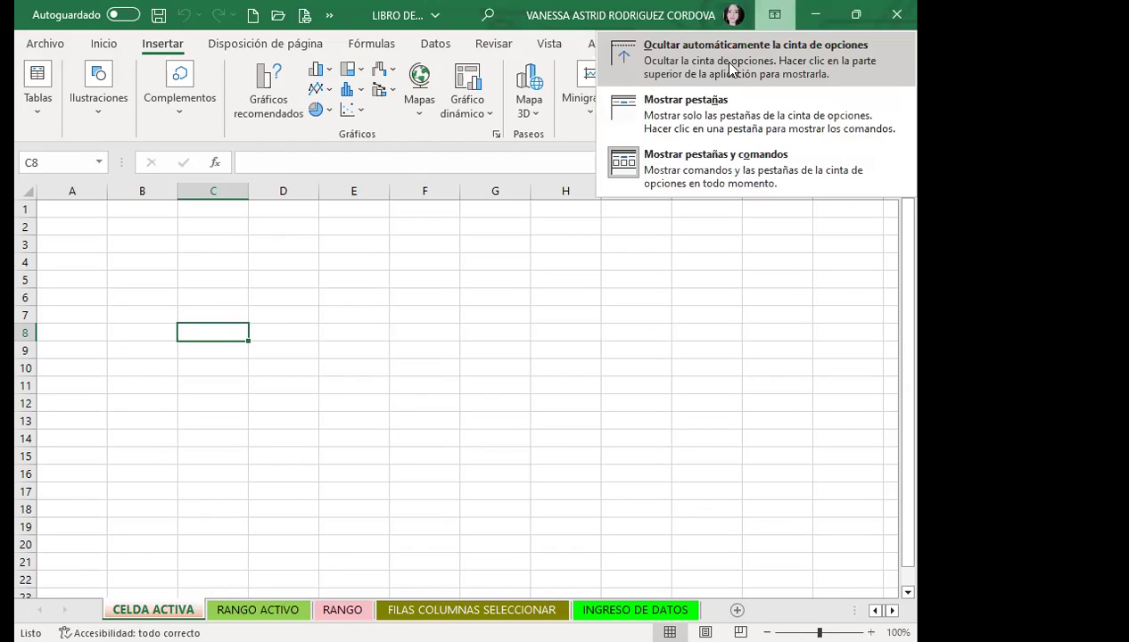
{"action": "left_click", "coordinate": [696, 111]}
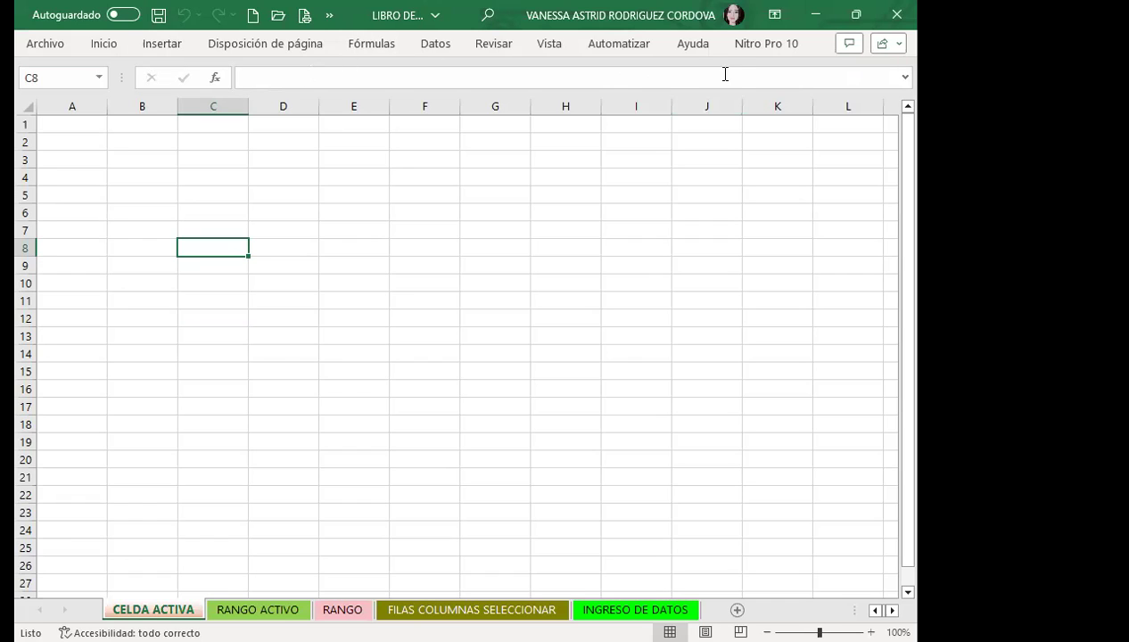
Switch the ribbon to 'Mostrar pestañas', then back to 'Mostrar pestañas y comandos'
{"action": "left_click", "coordinate": [772, 16]}
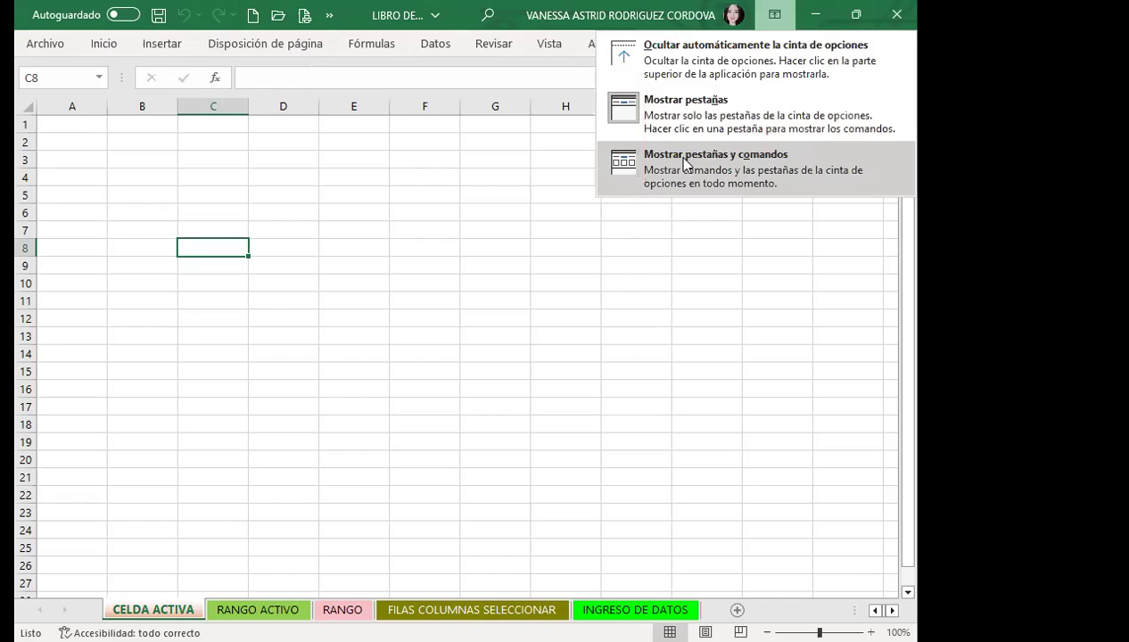
{"action": "left_click", "coordinate": [670, 110]}
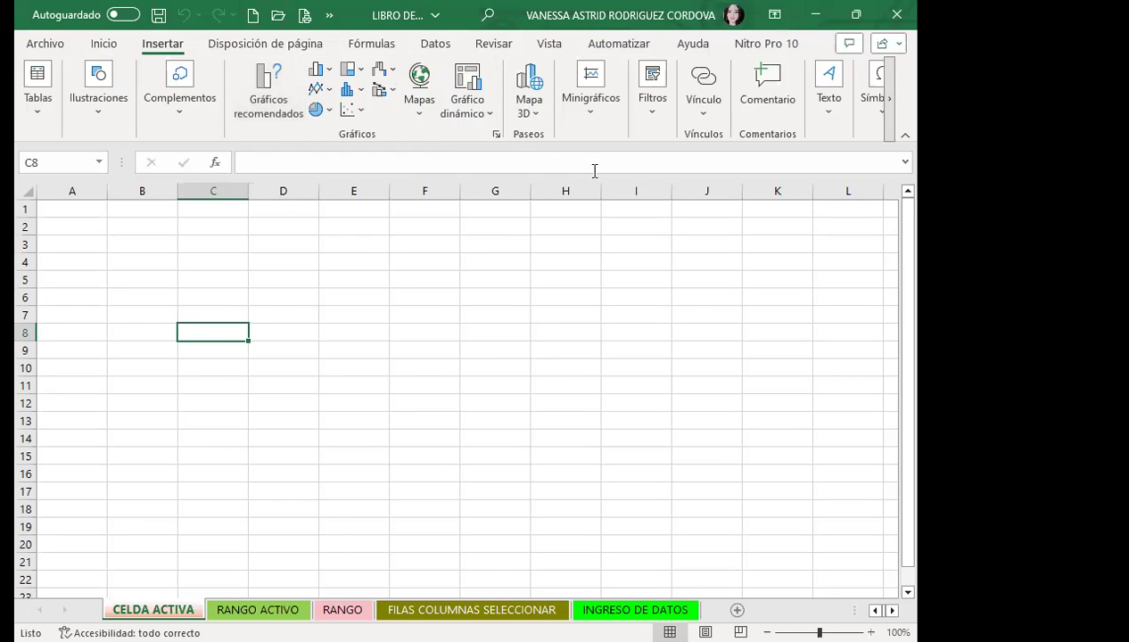
{"action": "left_click", "coordinate": [772, 12]}
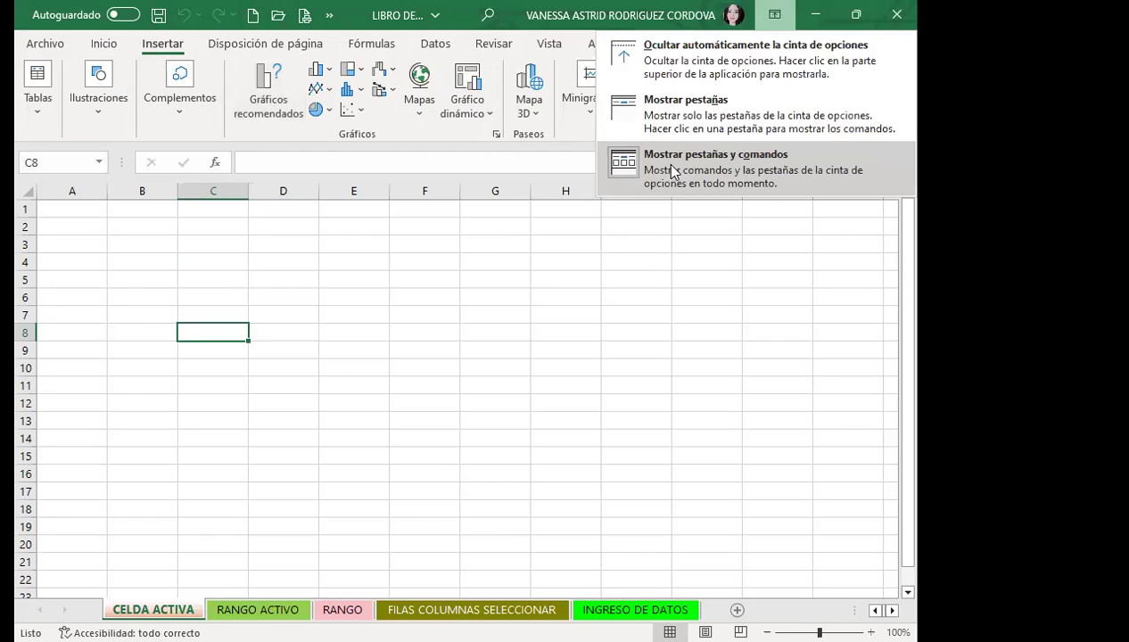
{"action": "left_click", "coordinate": [673, 172]}
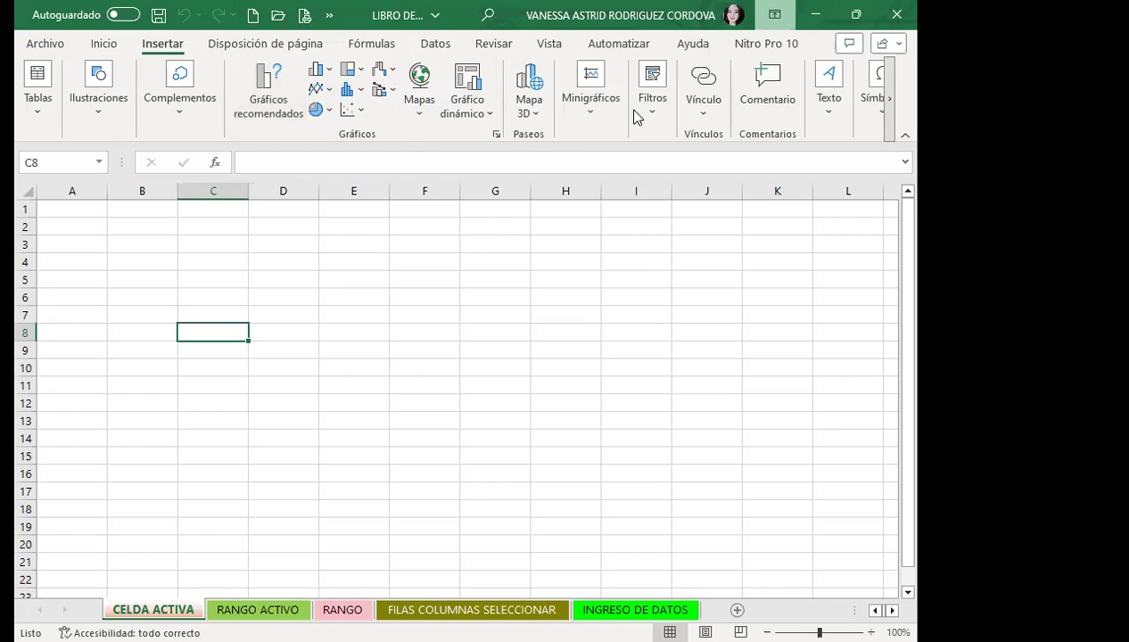
Collapse and re-expand the ribbon with Ctrl+F1 and a tab double-click, then select E4
{"action": "key", "text": "ctrl+F1"}
{"action": "key", "text": "ctrl+F1"}
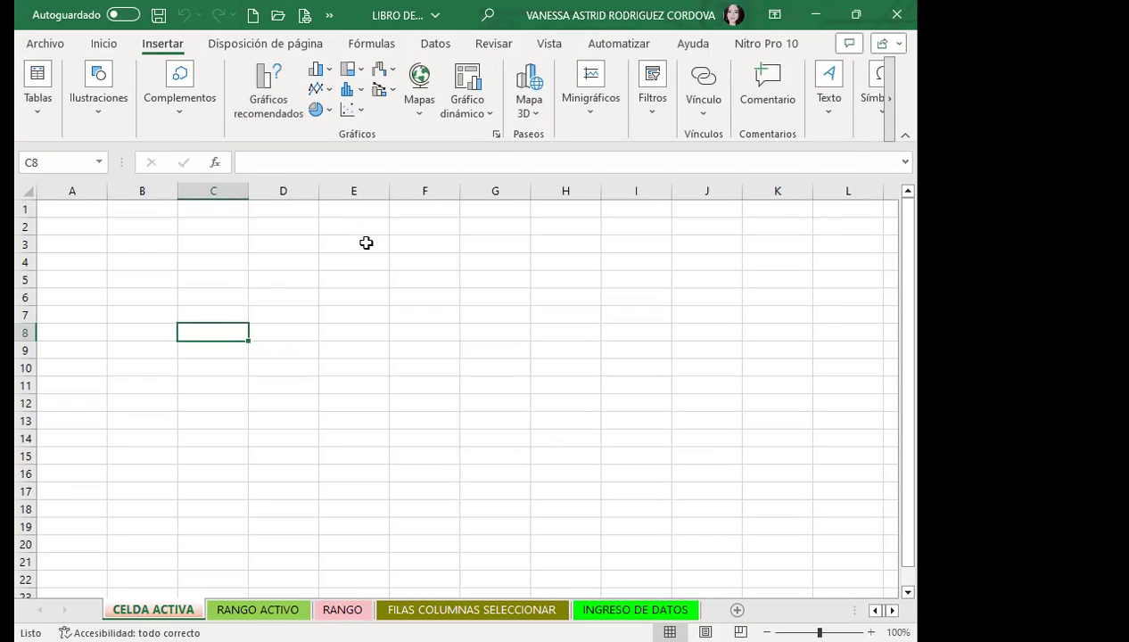
{"action": "double_click", "coordinate": [176, 46]}
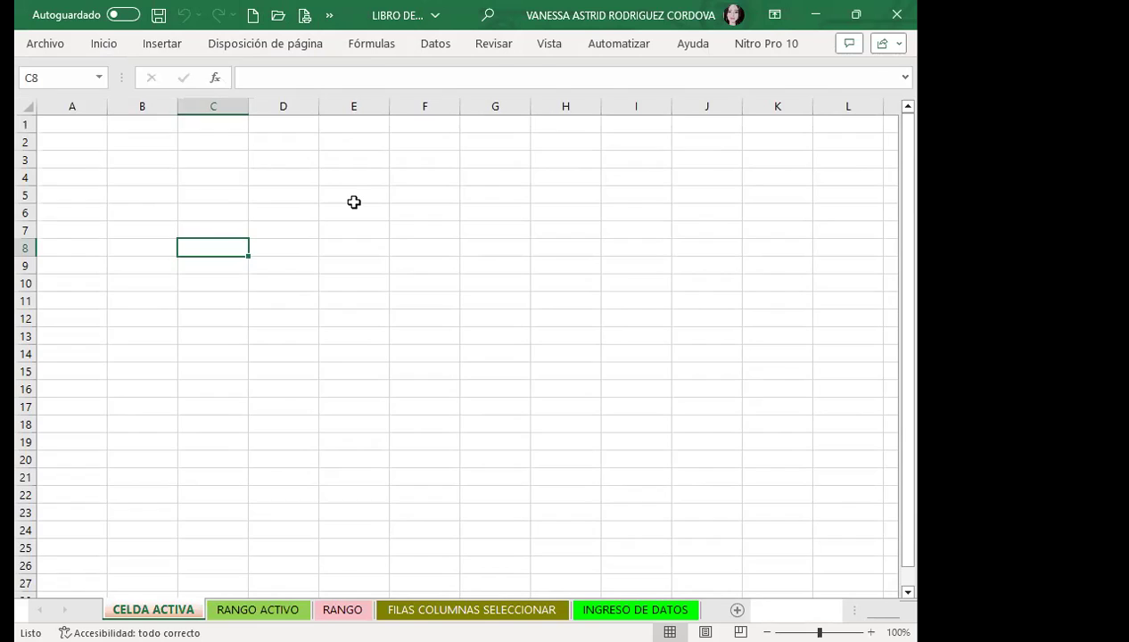
{"action": "key", "text": "ctrl+F1"}
{"action": "left_click", "coordinate": [383, 259]}
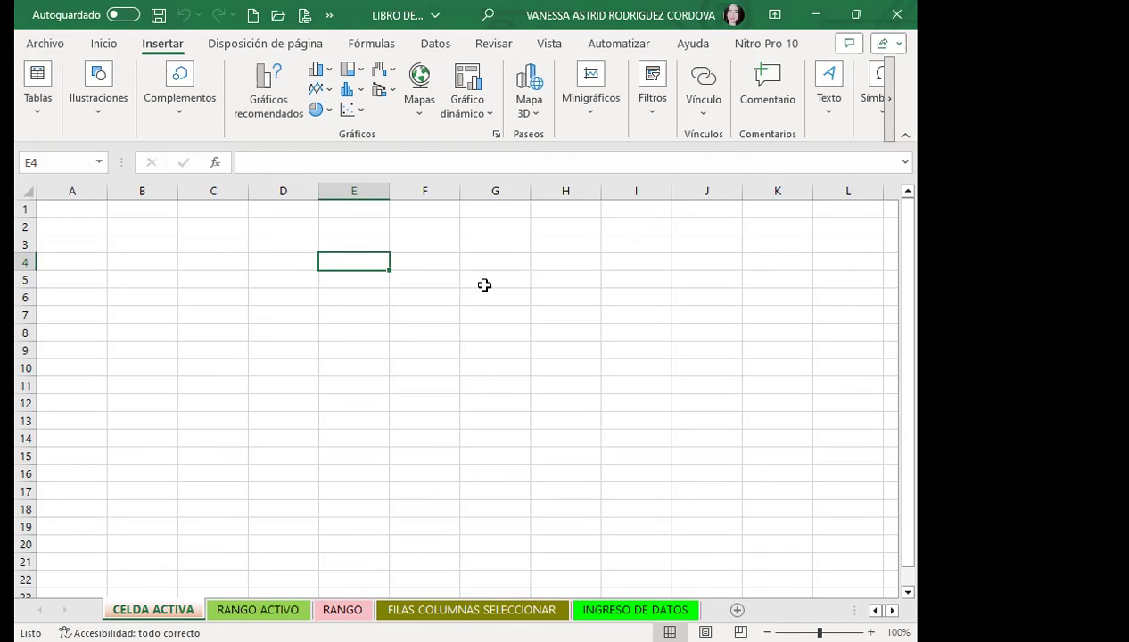
Set the ribbon display option to 'Ocultar automáticamente la cinta de opciones'
{"action": "left_click", "coordinate": [765, 14]}
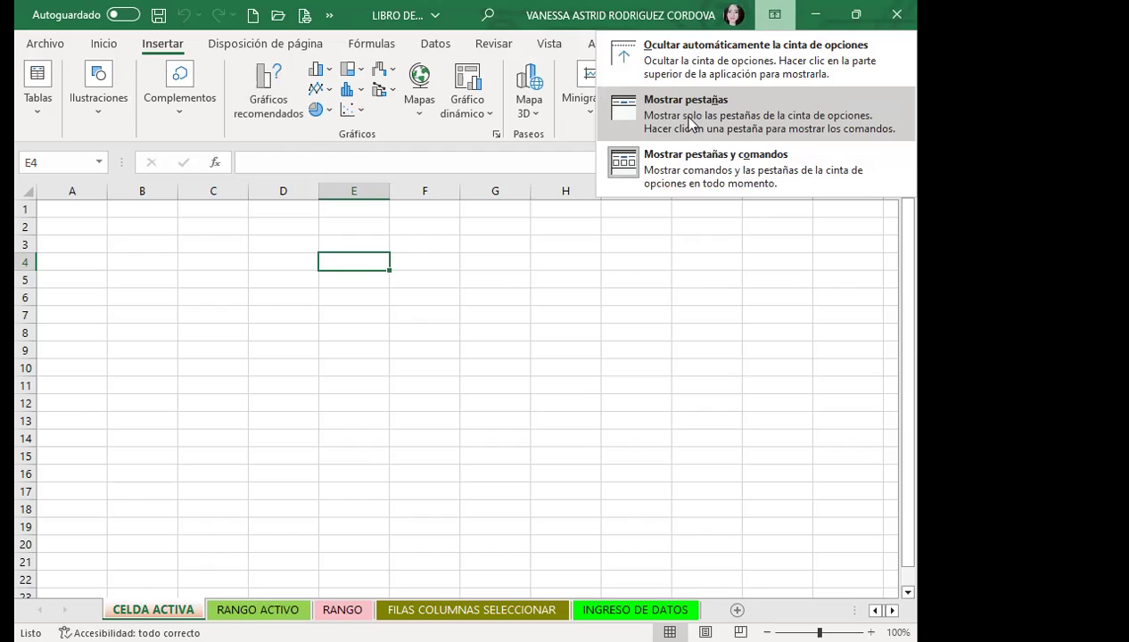
{"action": "left_click", "coordinate": [687, 60]}
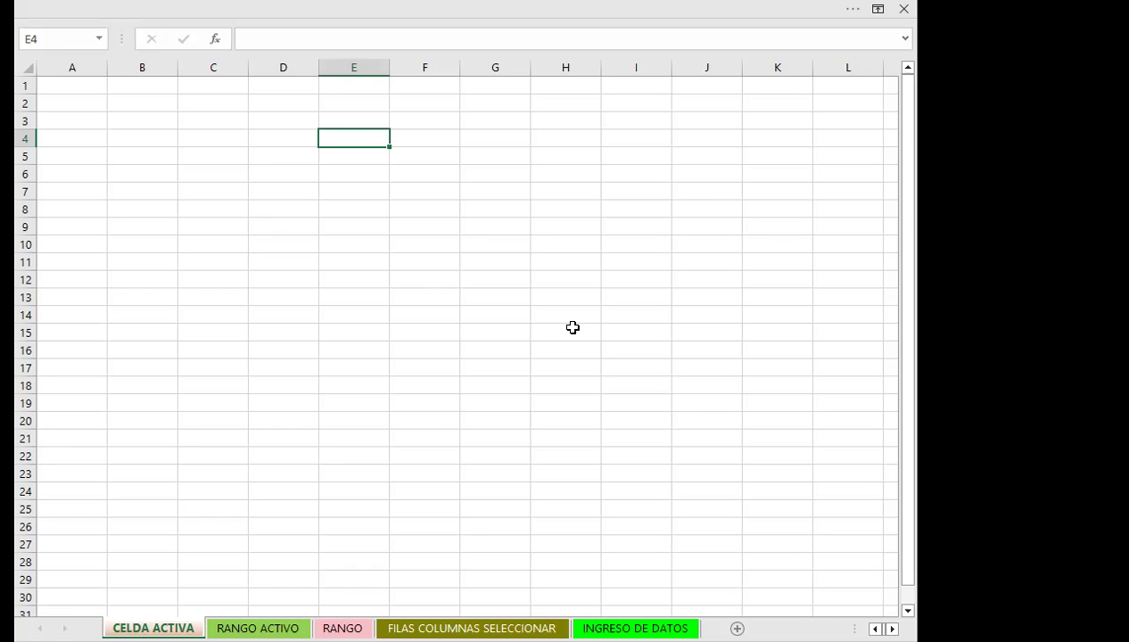
Select the cell block A1:D10 on the CELDA ACTIVA sheet
{"action": "scroll", "coordinate": [294, 338], "scroll_direction": "down", "scroll_amount": 3}
{"action": "scroll", "coordinate": [293, 337], "scroll_direction": "down", "scroll_amount": 2}
{"action": "scroll", "coordinate": [294, 337], "scroll_direction": "down", "scroll_amount": 1}
{"action": "scroll", "coordinate": [294, 337], "scroll_direction": "up", "scroll_amount": 6}
{"action": "mouse_move", "coordinate": [55, 84]}
{"action": "left_mouse_down"}
{"action": "mouse_move", "coordinate": [246, 178]}
{"action": "mouse_move", "coordinate": [262, 244]}
{"action": "left_mouse_up"}
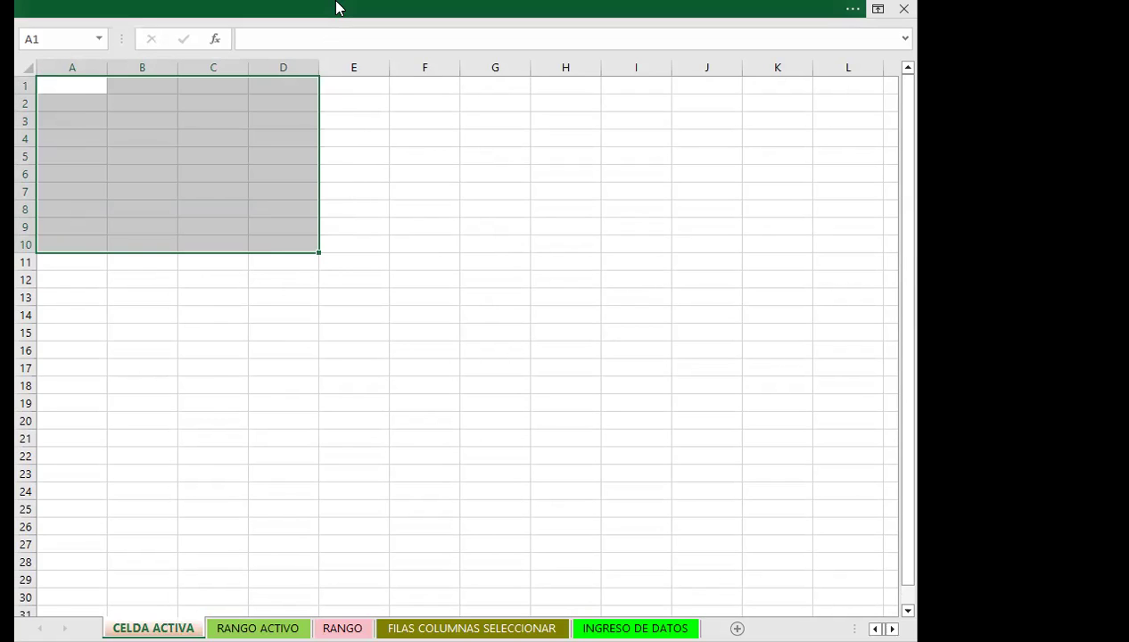
Apply Todos los bordes from the Inicio tab to every cell in A1:D10
{"action": "left_click", "coordinate": [336, 8]}
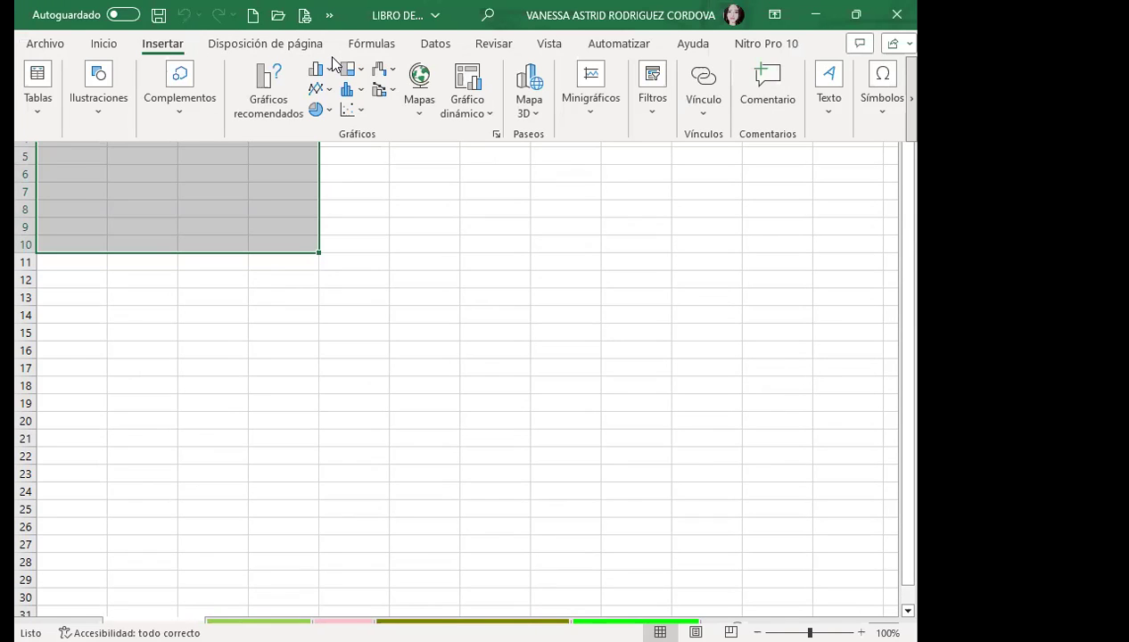
{"action": "left_click", "coordinate": [103, 45]}
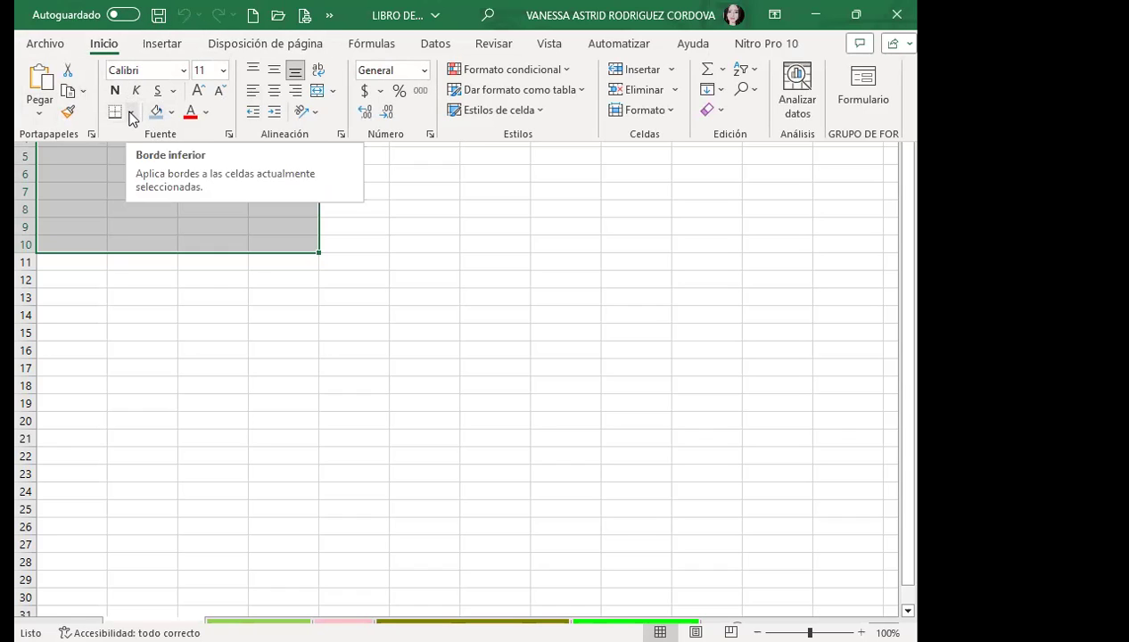
{"action": "left_click", "coordinate": [130, 112]}
{"action": "left_click", "coordinate": [173, 293]}
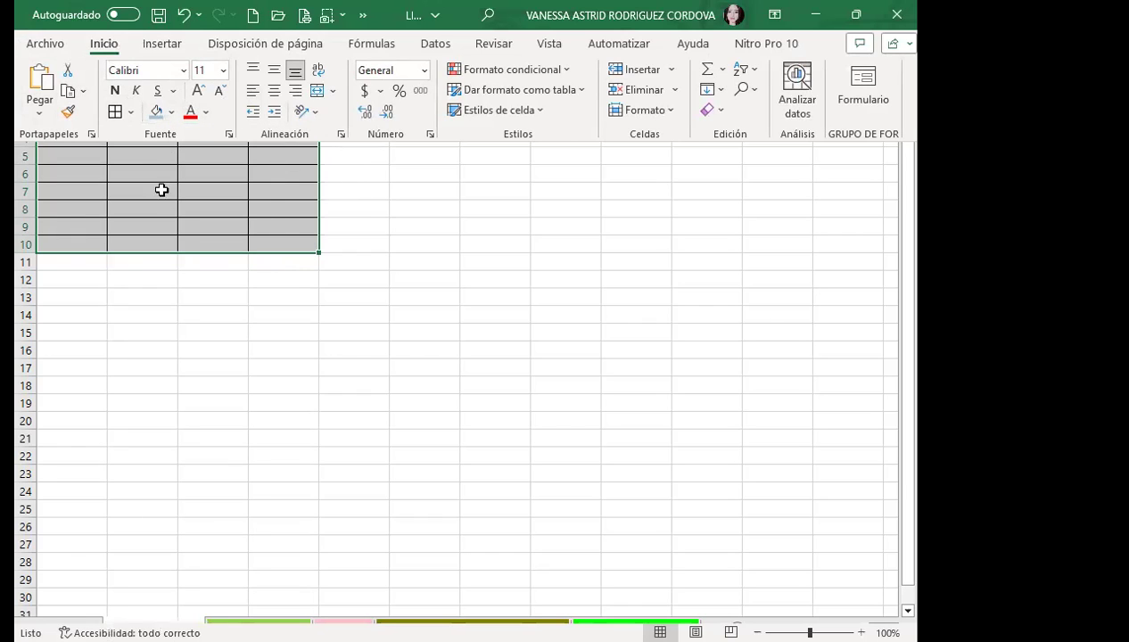
{"action": "left_click", "coordinate": [183, 226]}
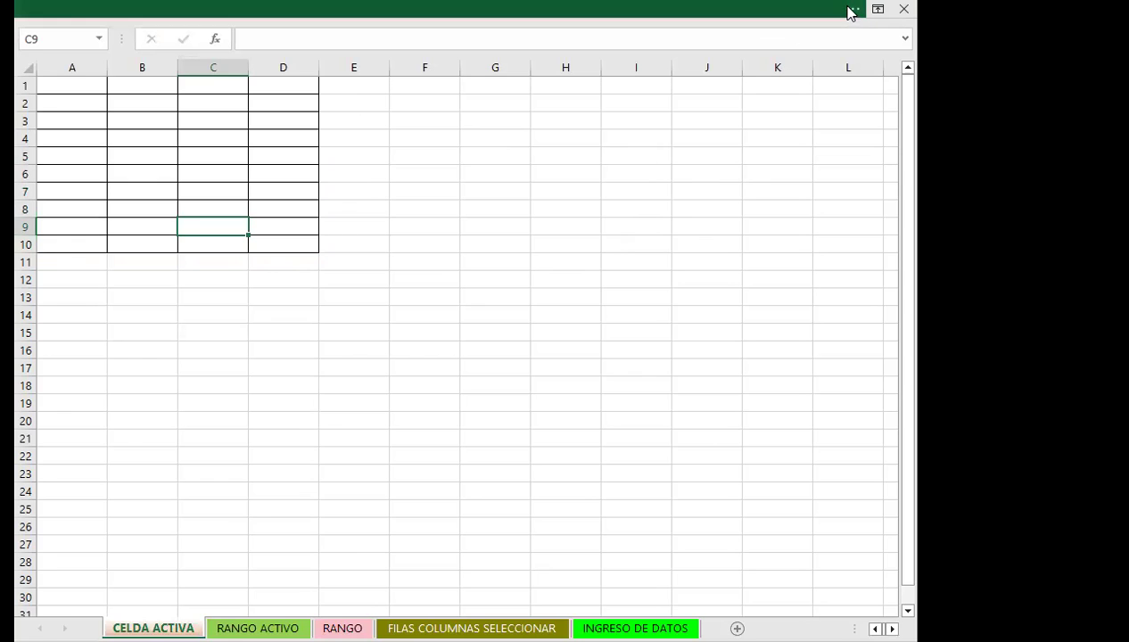
{"action": "left_click", "coordinate": [769, 10]}
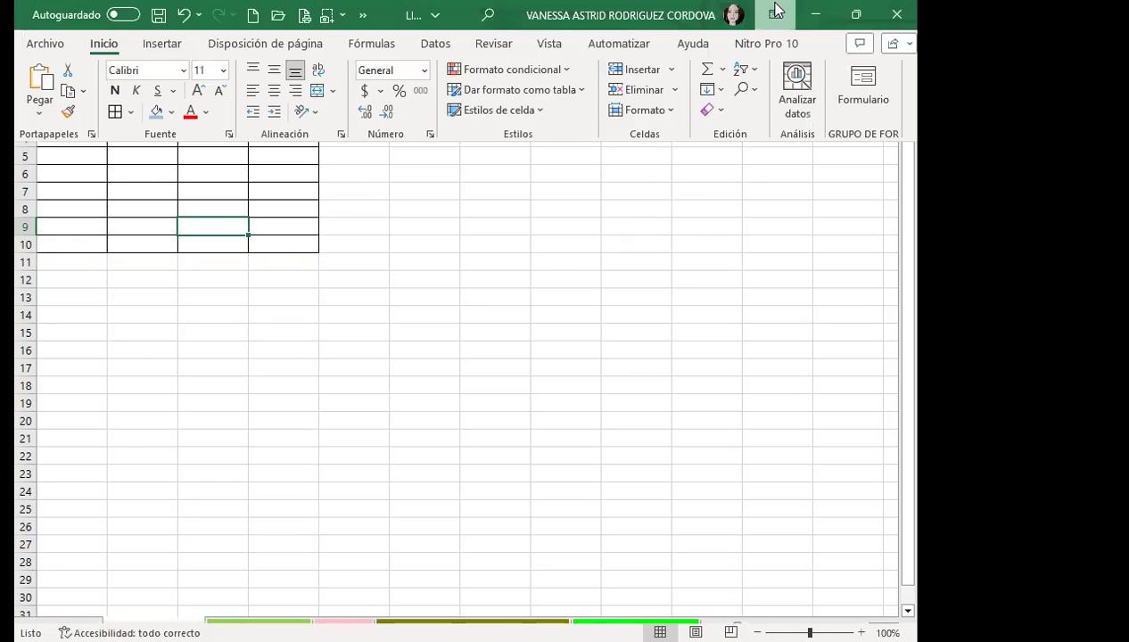
Set the ribbon display option to Mostrar pestañas y comandos so it stays pinned
{"action": "left_click", "coordinate": [774, 15]}
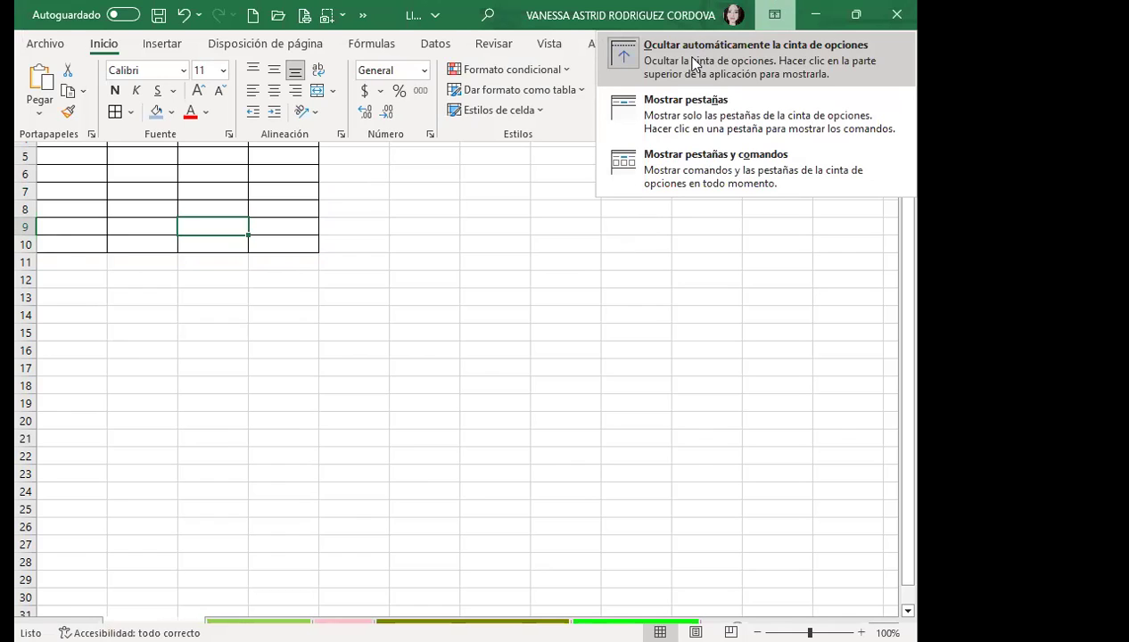
{"action": "left_click", "coordinate": [695, 174]}
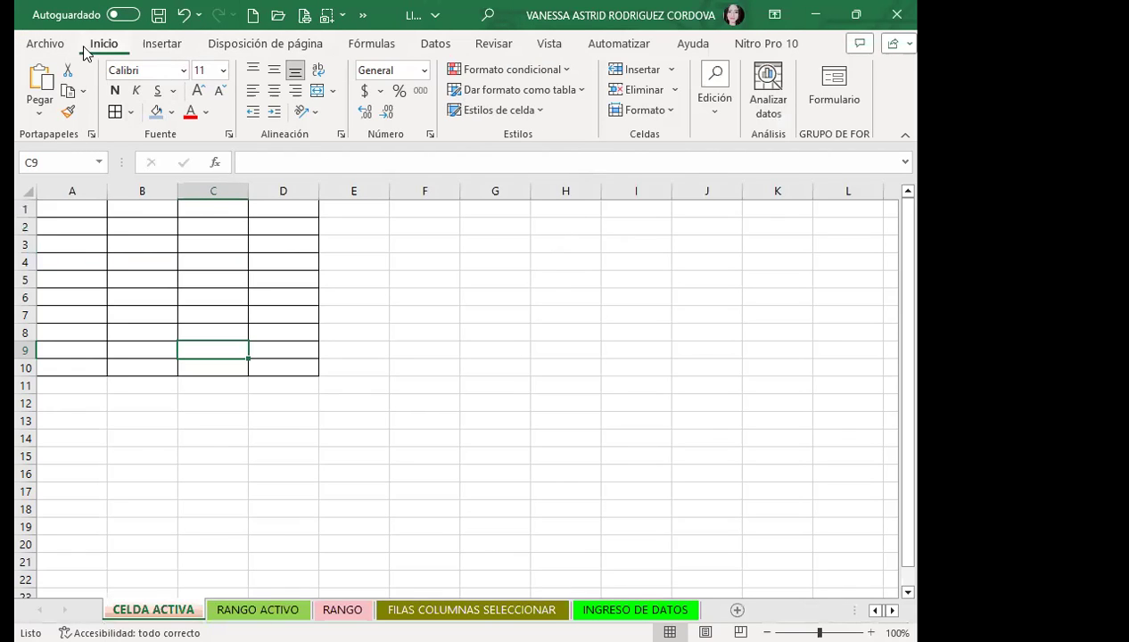
{"action": "left_click", "coordinate": [171, 45]}
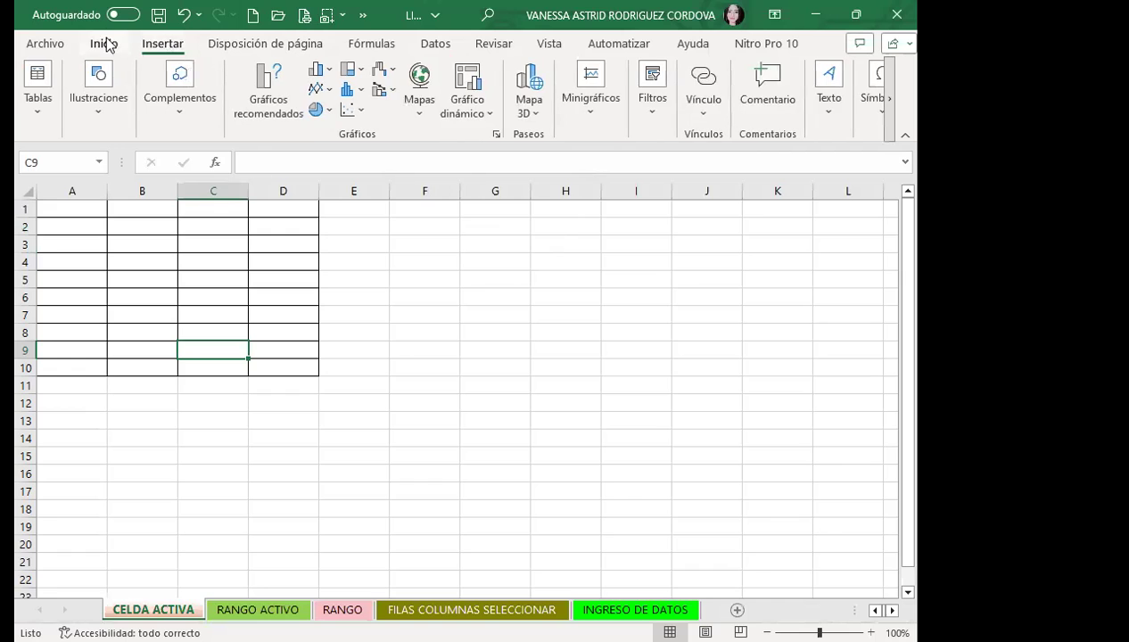
{"action": "left_click", "coordinate": [107, 44]}
{"action": "left_click", "coordinate": [165, 45]}
{"action": "left_click", "coordinate": [257, 46]}
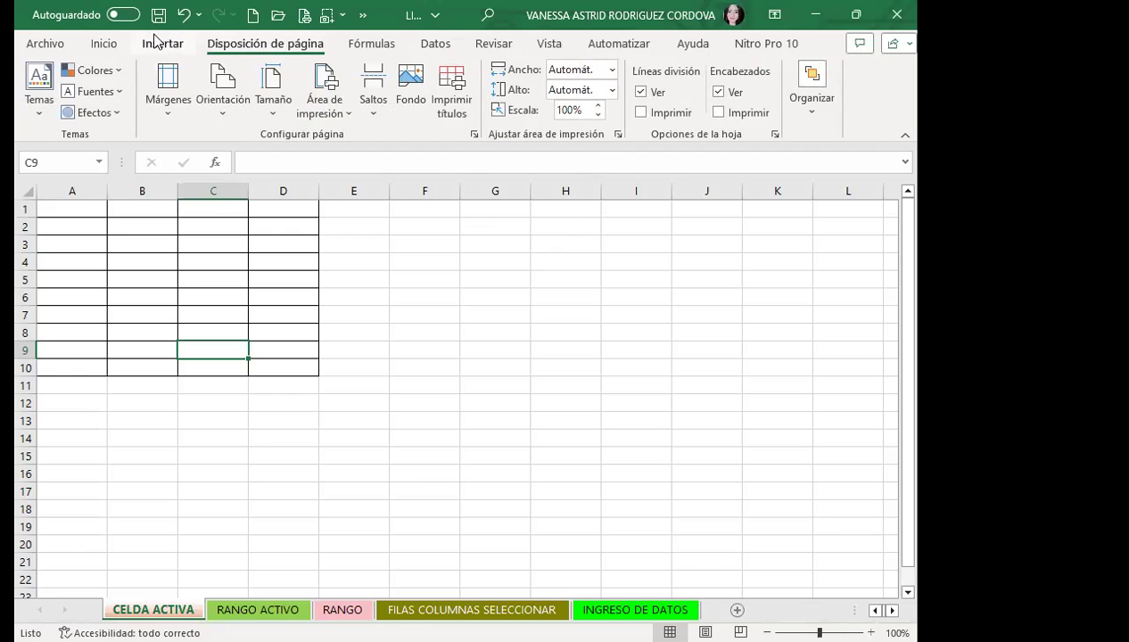
{"action": "left_click", "coordinate": [102, 44]}
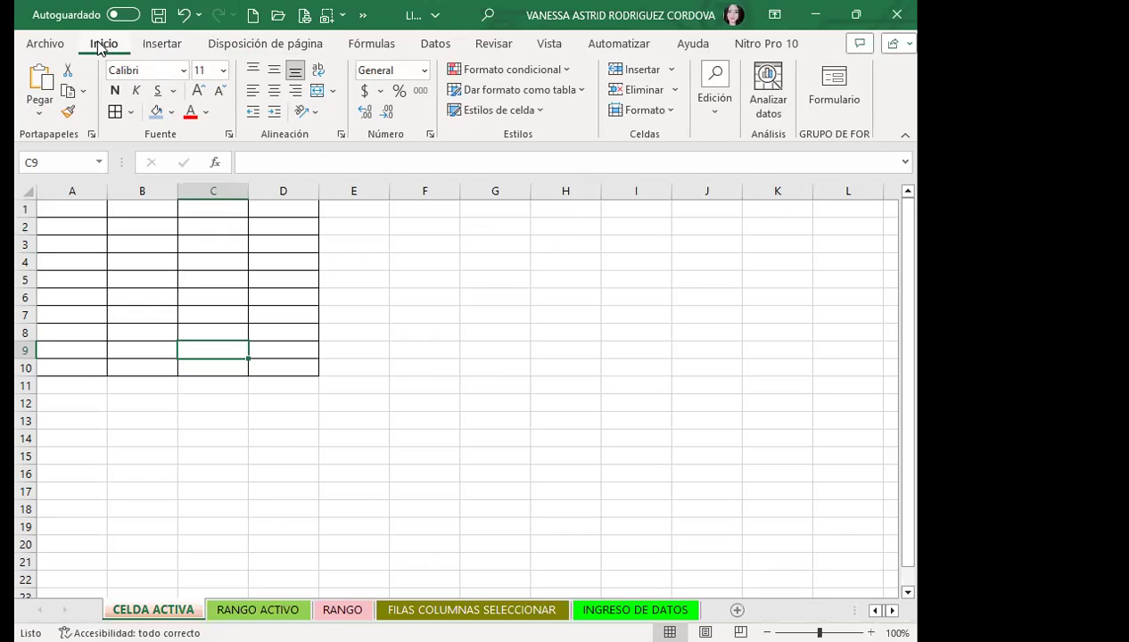
{"action": "left_click", "coordinate": [160, 46]}
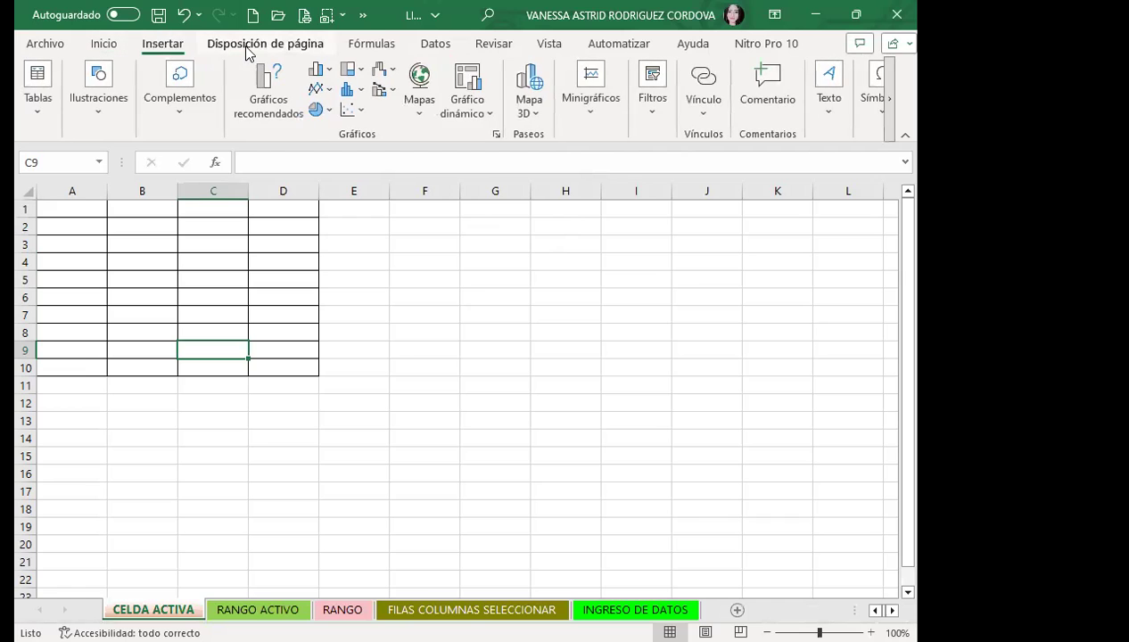
{"action": "left_click", "coordinate": [249, 46]}
{"action": "left_click", "coordinate": [375, 46]}
{"action": "left_click", "coordinate": [267, 46]}
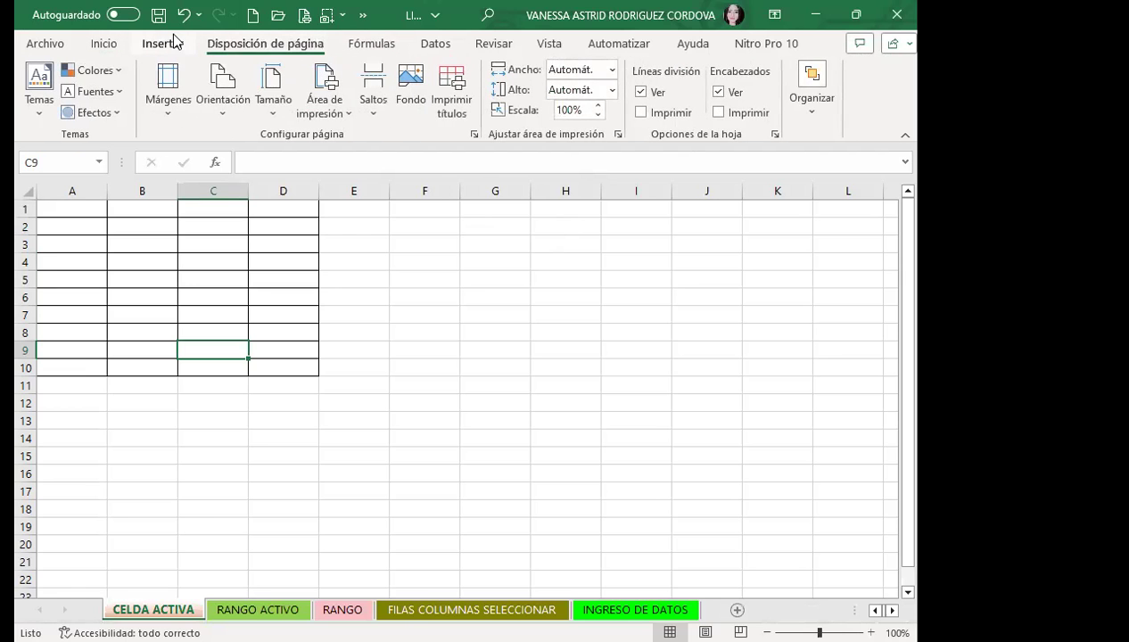
{"action": "left_click", "coordinate": [159, 46]}
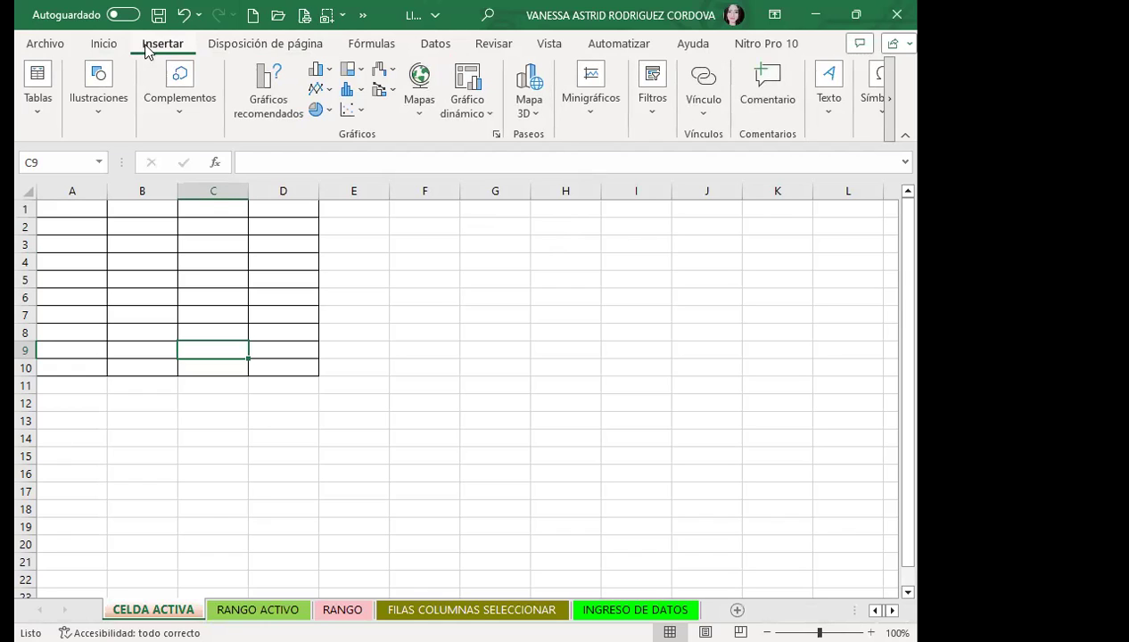
{"action": "left_click", "coordinate": [109, 48]}
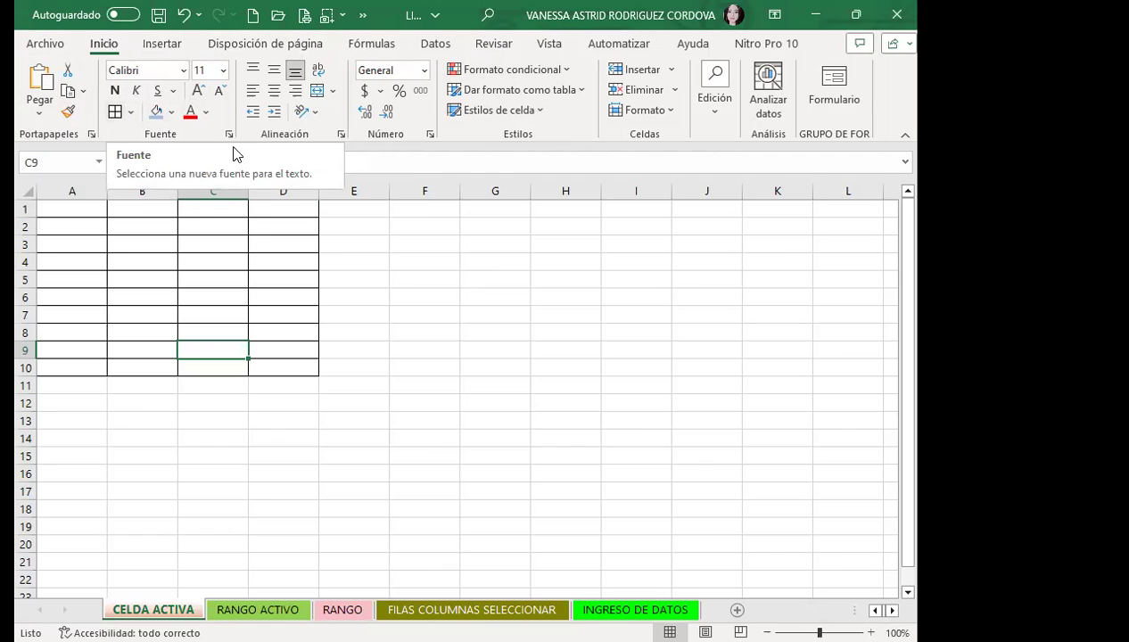
Select cell C2 and open Formato de celdas from the Fuente group launcher
{"action": "left_click", "coordinate": [179, 231]}
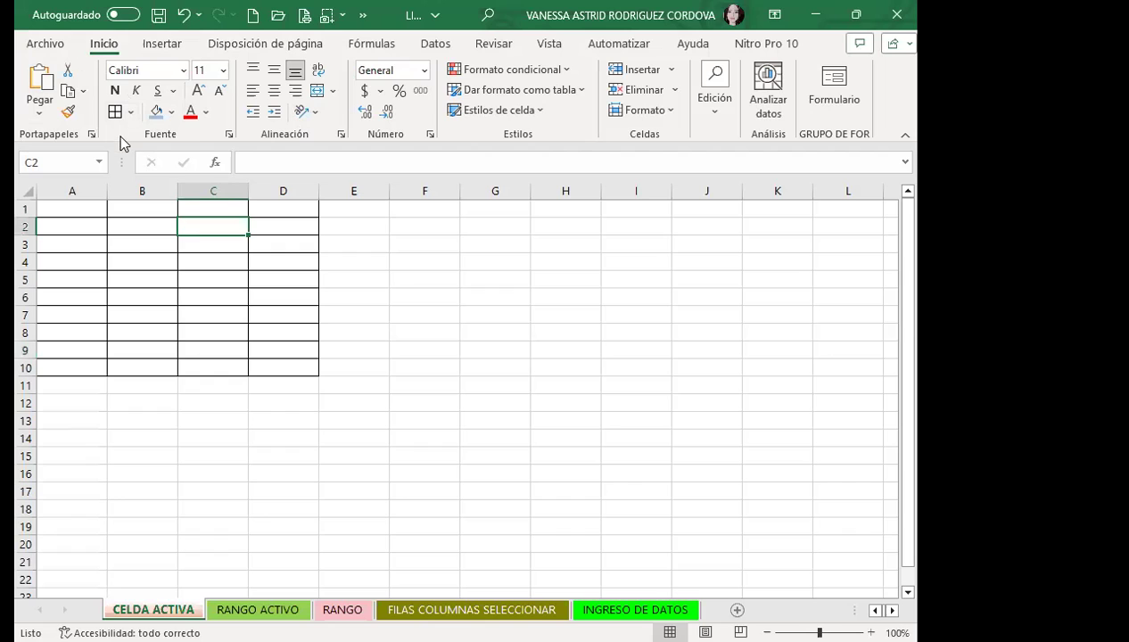
{"action": "left_click", "coordinate": [228, 136]}
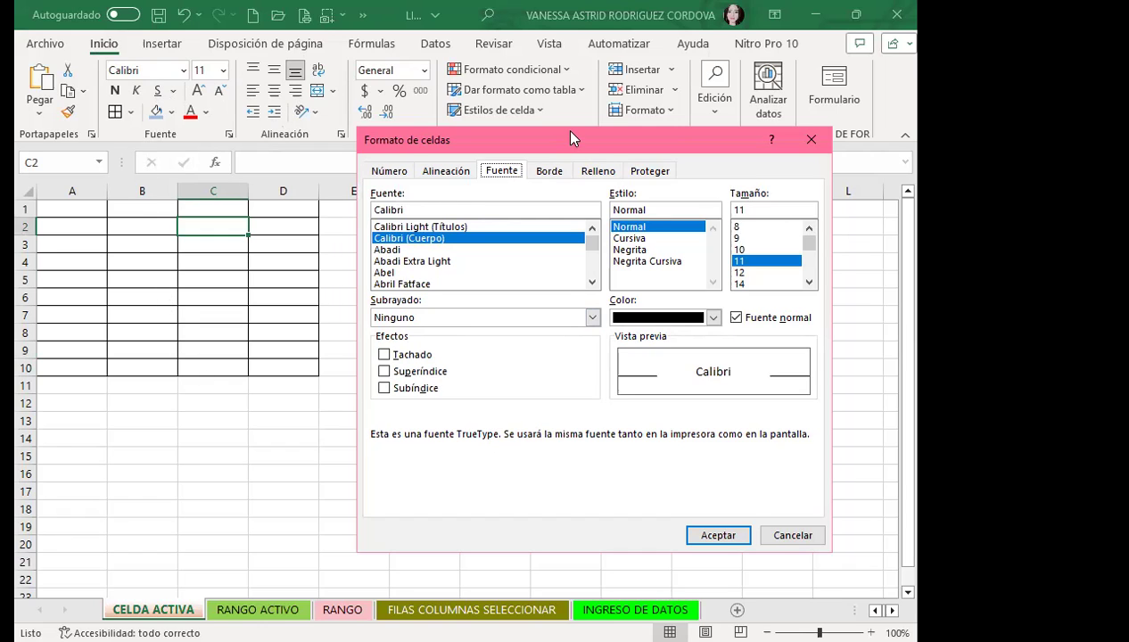
Move Formato de celdas left and browse its Número, Alineación, Fuente, Bordes and Relleno tabs
{"action": "left_click_drag", "start_coordinate": [571, 138], "coordinate": [442, 142]}
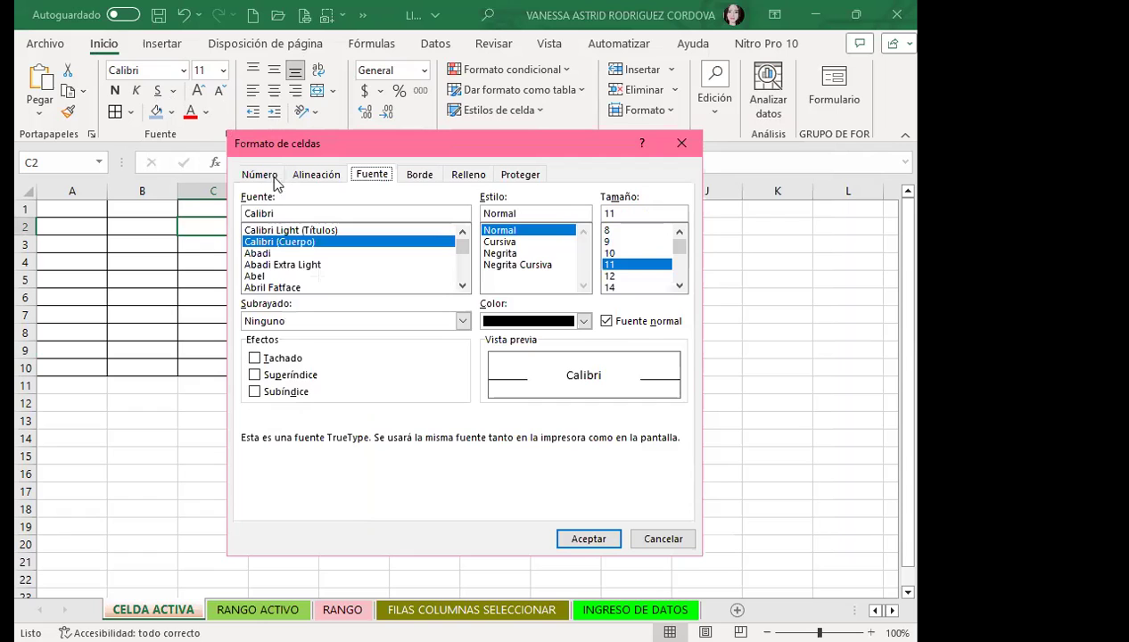
{"action": "left_click", "coordinate": [263, 175]}
{"action": "left_click", "coordinate": [318, 175]}
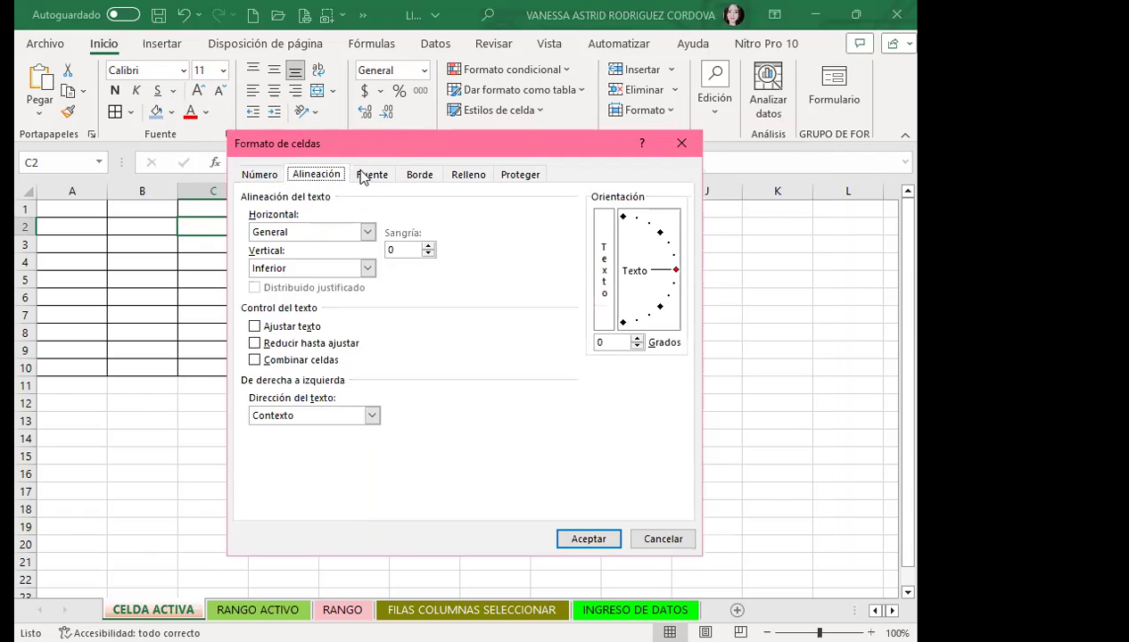
{"action": "left_click", "coordinate": [364, 176]}
{"action": "left_click", "coordinate": [419, 175]}
{"action": "left_click", "coordinate": [466, 176]}
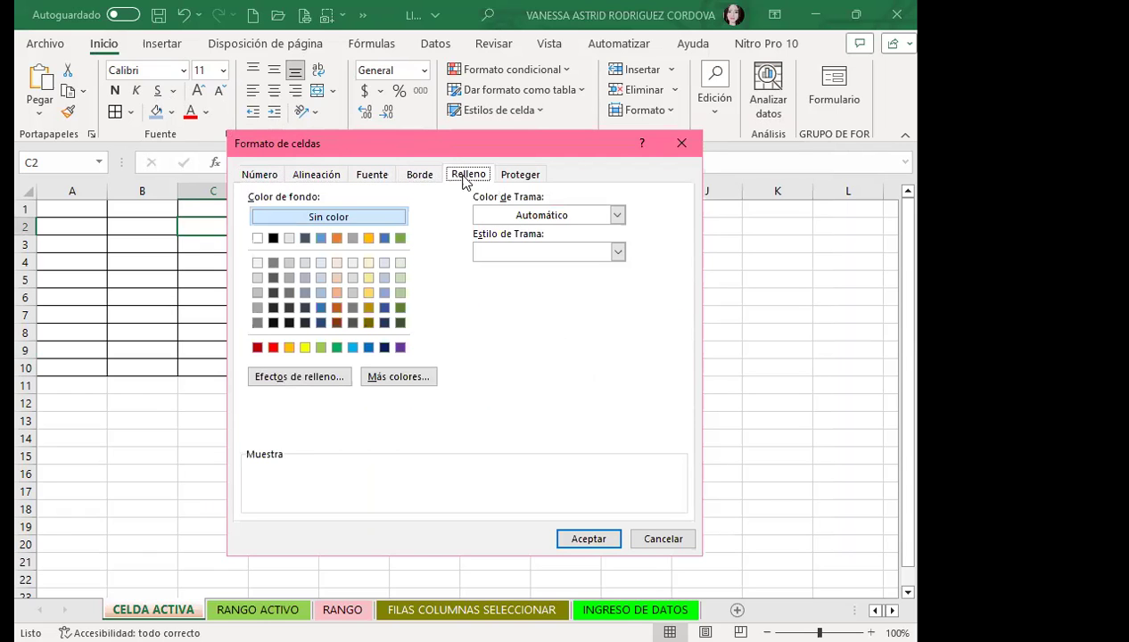
{"action": "left_click", "coordinate": [413, 176]}
{"action": "left_click", "coordinate": [375, 175]}
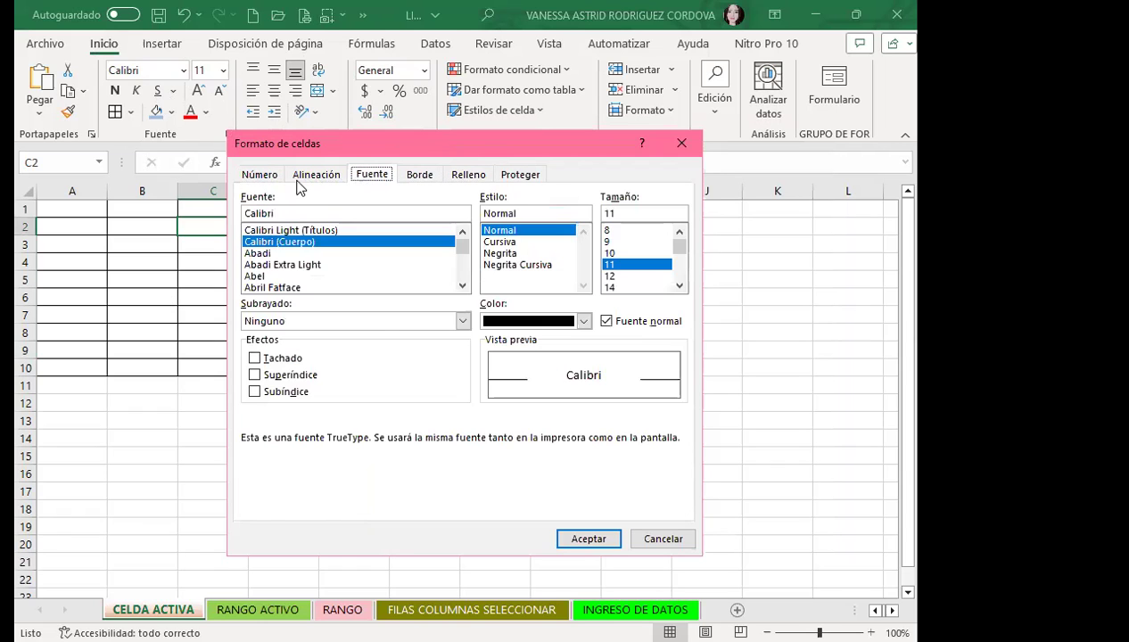
{"action": "left_click", "coordinate": [301, 175]}
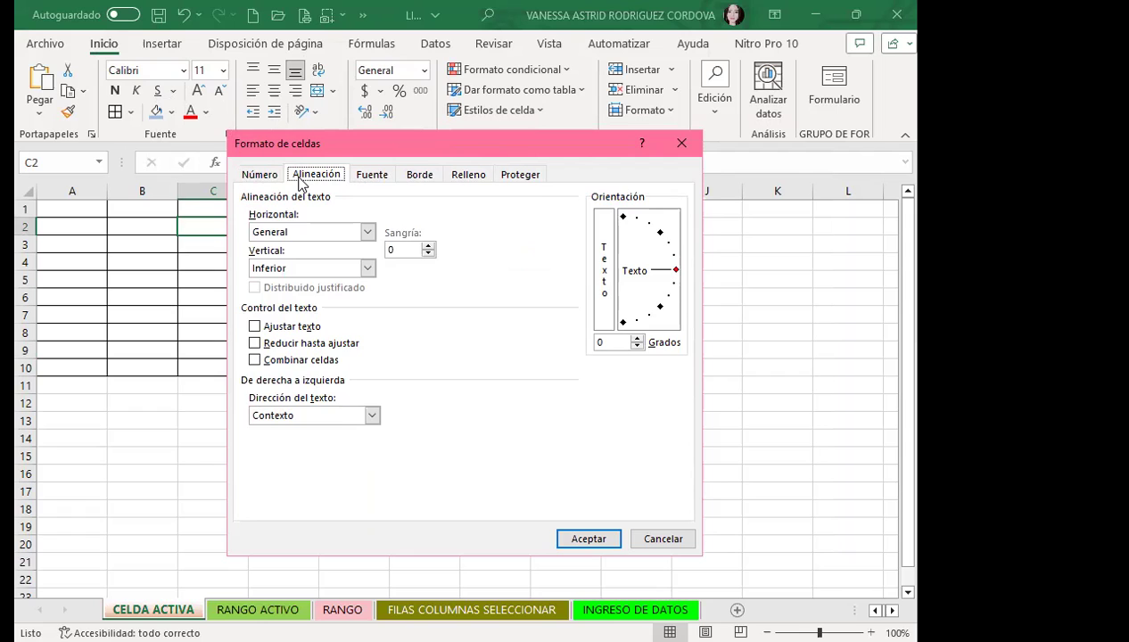
Review the number, alignment, font, border and fill options again, then close the dialog
{"action": "left_click", "coordinate": [266, 176]}
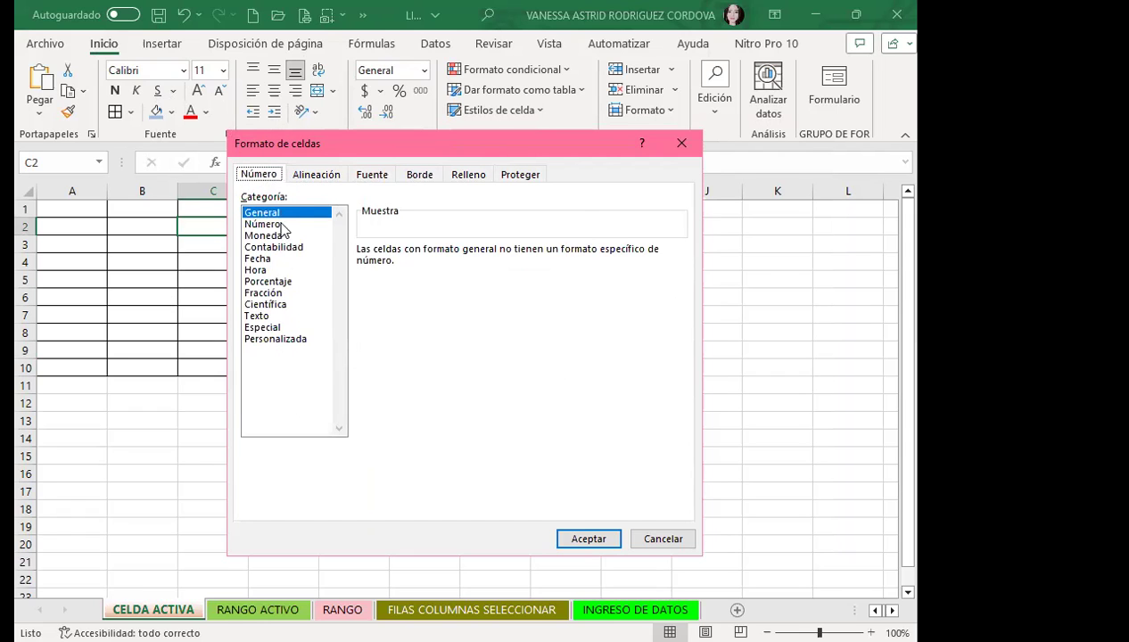
{"action": "left_click", "coordinate": [311, 173]}
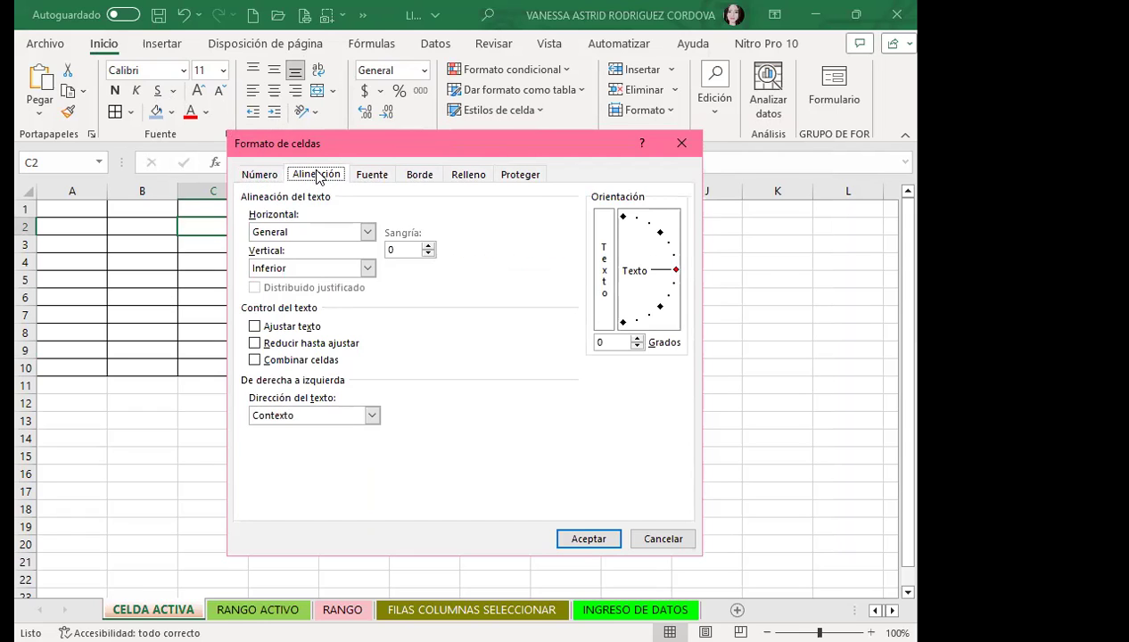
{"action": "left_click", "coordinate": [372, 176]}
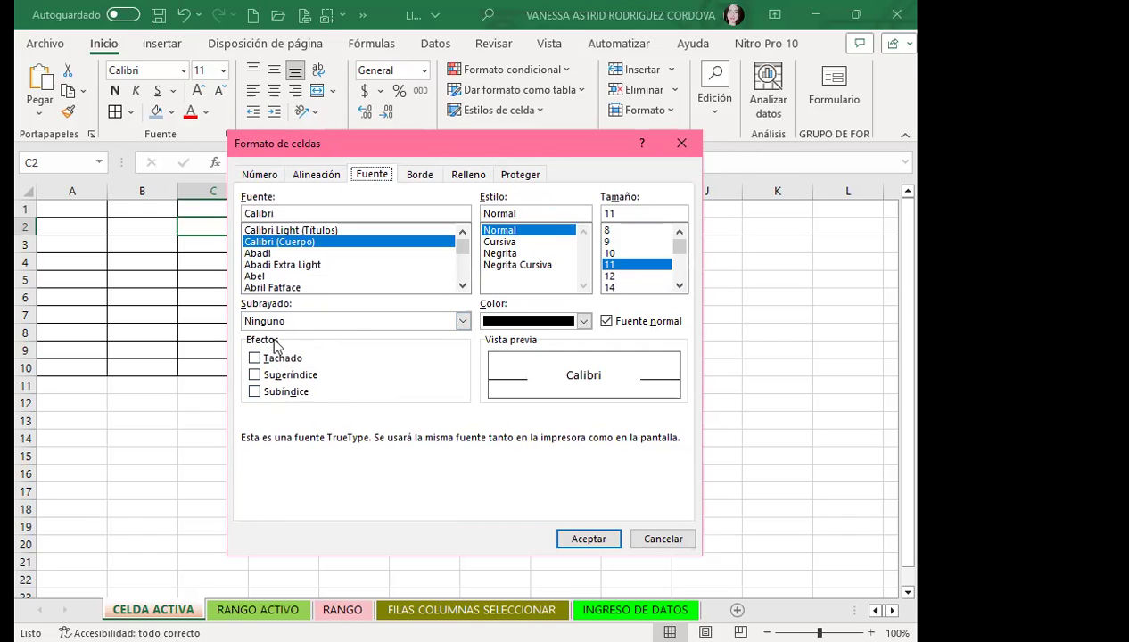
{"action": "left_click", "coordinate": [419, 174]}
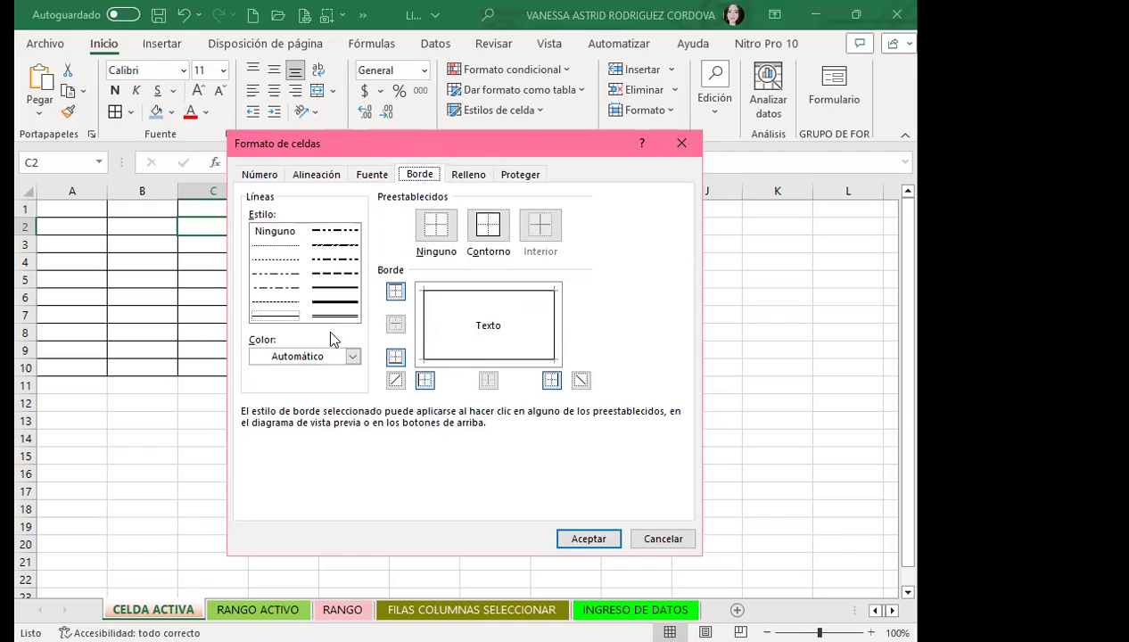
{"action": "left_click", "coordinate": [468, 175]}
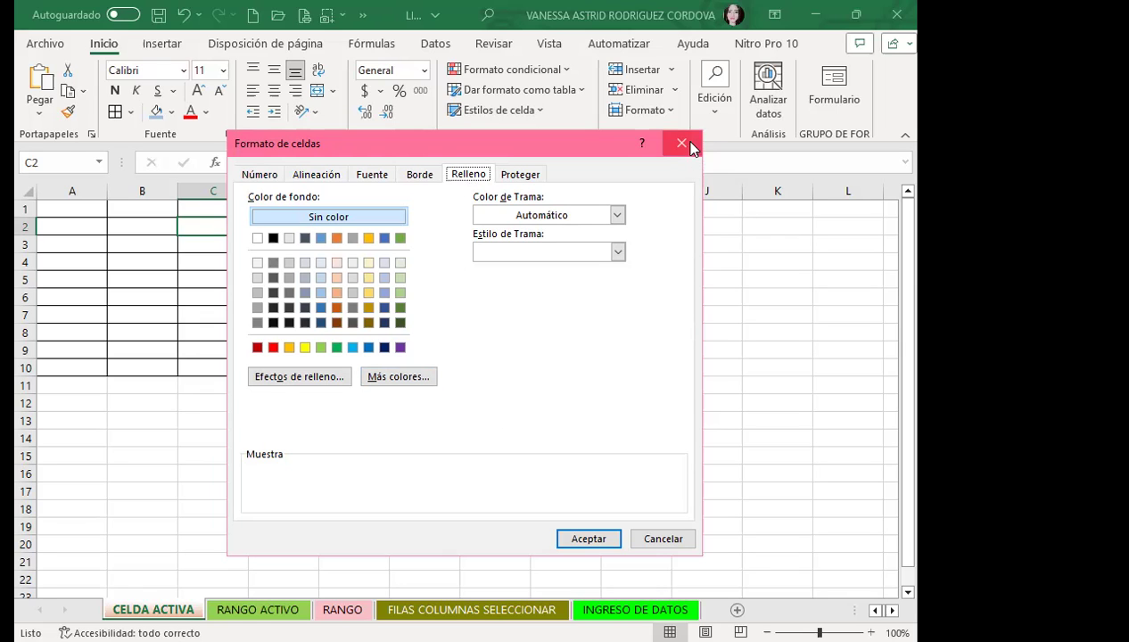
{"action": "left_click", "coordinate": [682, 144]}
Reopen Formato de celdas from the Alineación group launcher, reposition it, and close it
{"action": "left_click", "coordinate": [341, 135]}
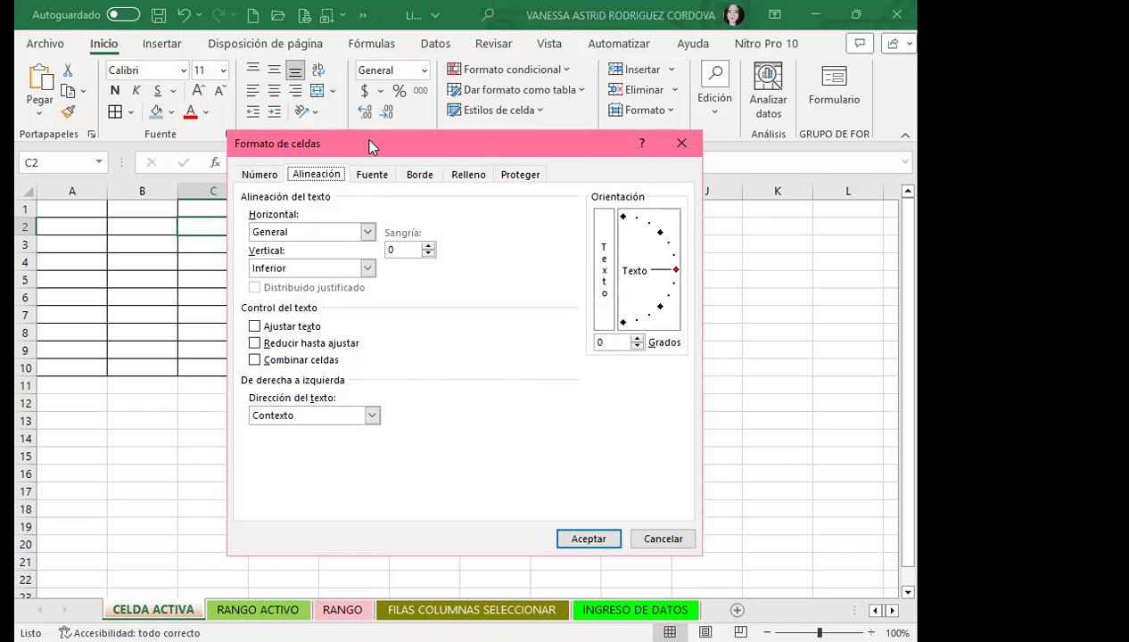
{"action": "left_click_drag", "start_coordinate": [372, 148], "coordinate": [357, 186]}
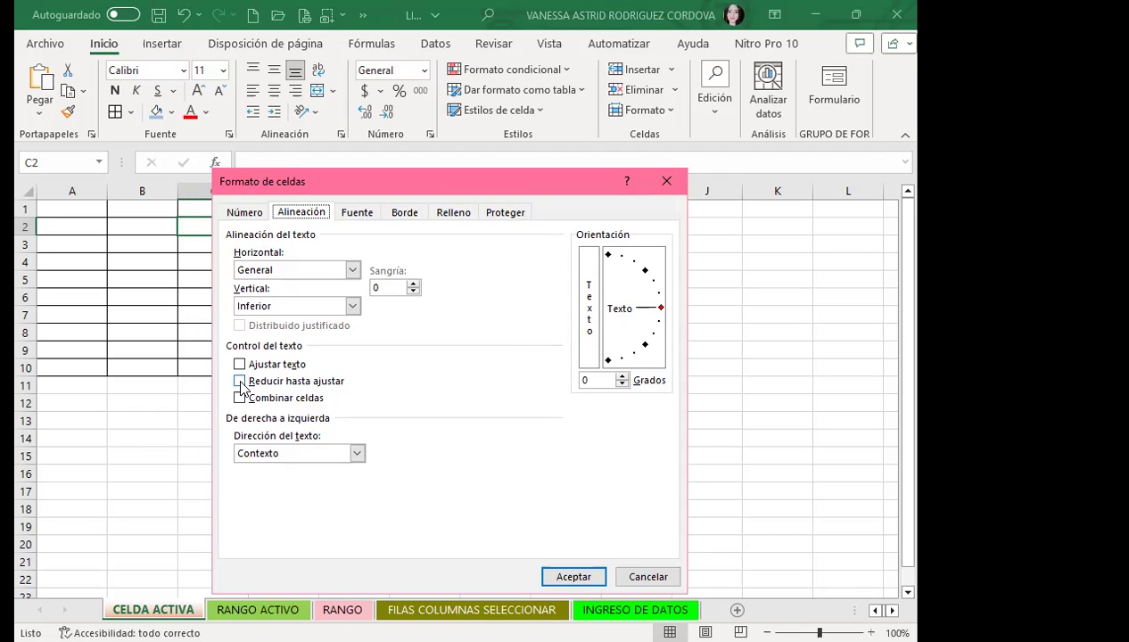
{"action": "left_click", "coordinate": [666, 181]}
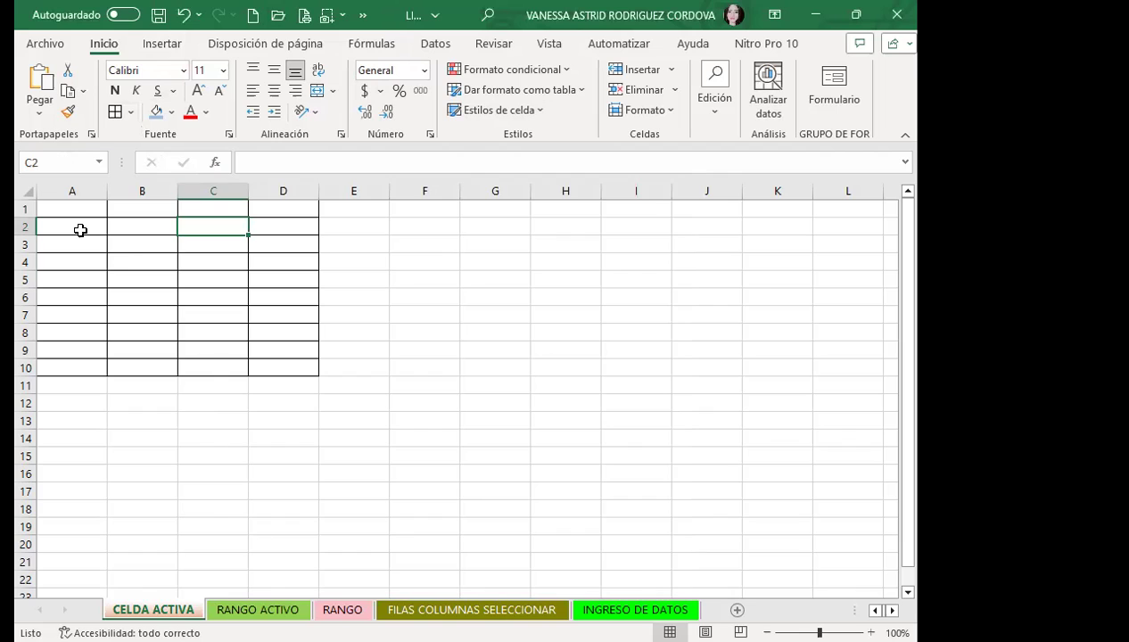
Make A4, E4, then H17 the active cell and start editing H17 in the formula bar
{"action": "left_click", "coordinate": [86, 256]}
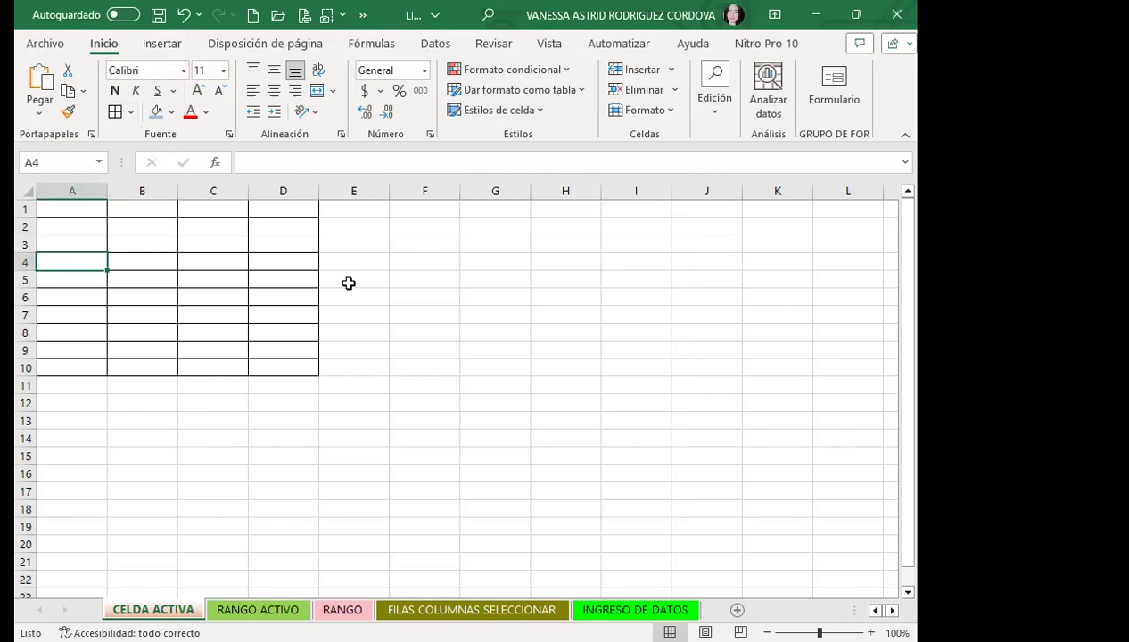
{"action": "left_click", "coordinate": [370, 259]}
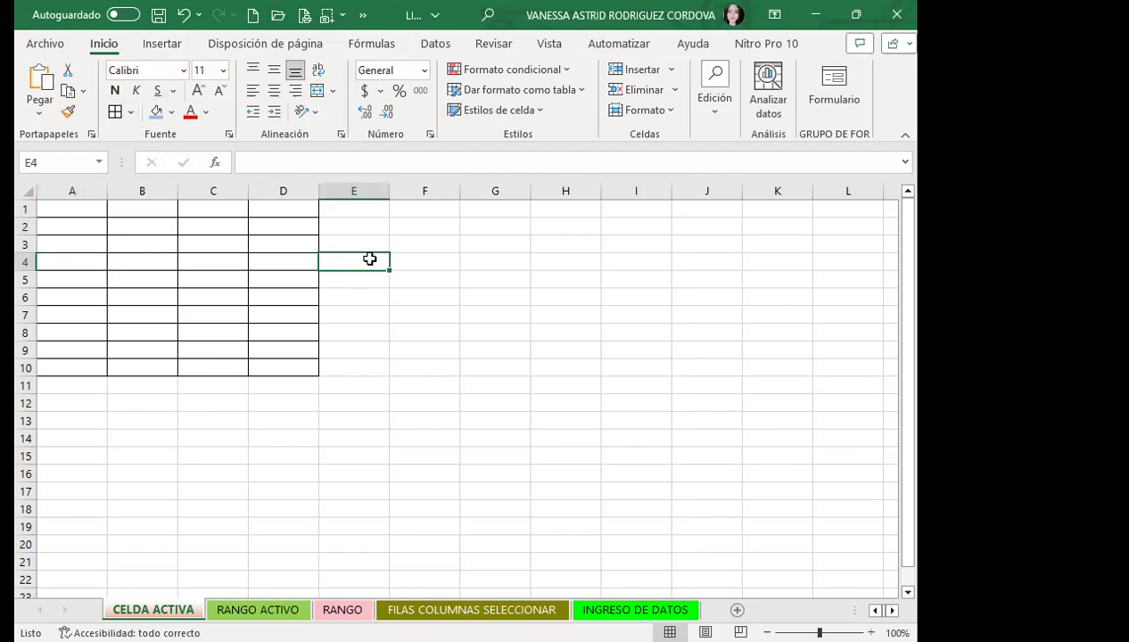
{"action": "left_click", "coordinate": [585, 489]}
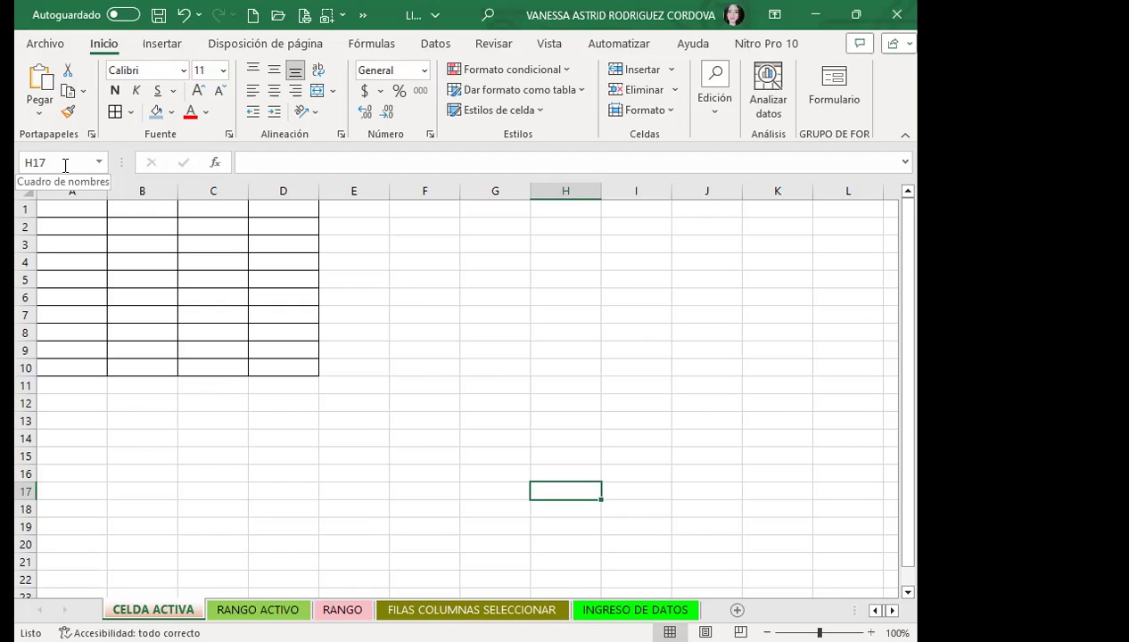
{"action": "left_click", "coordinate": [267, 156]}
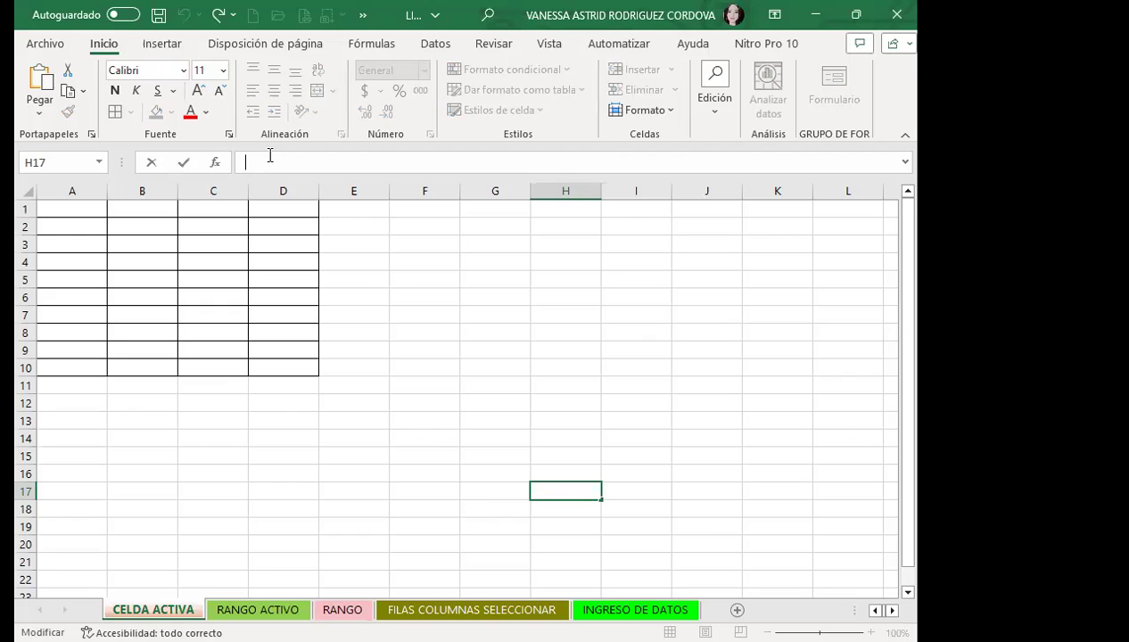
{"action": "left_click", "coordinate": [277, 259]}
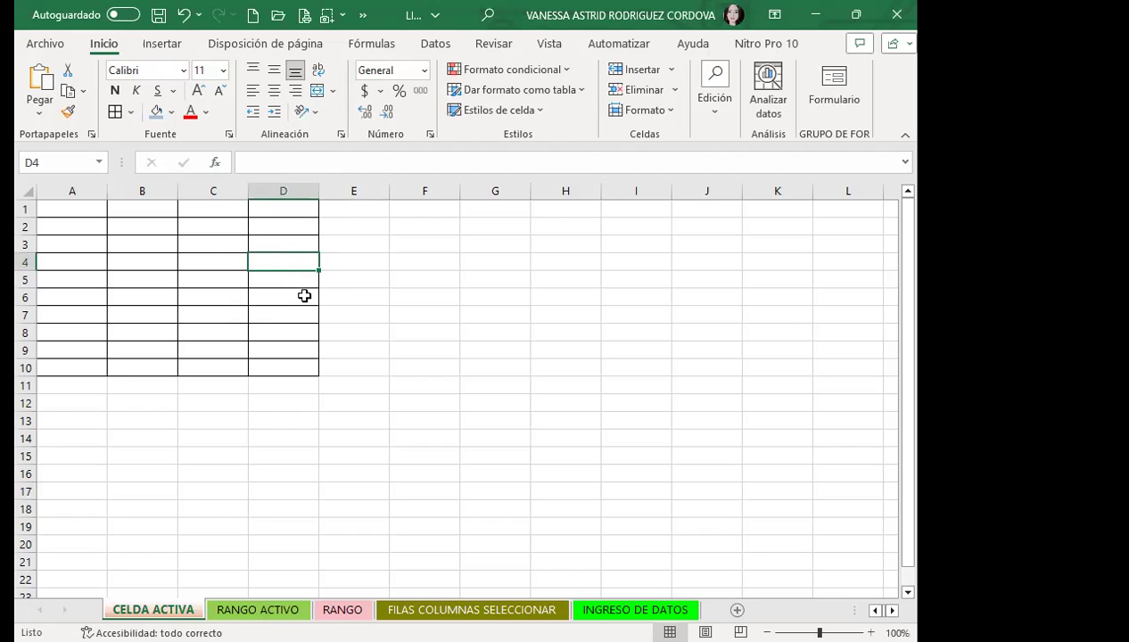
{"action": "left_click", "coordinate": [272, 162]}
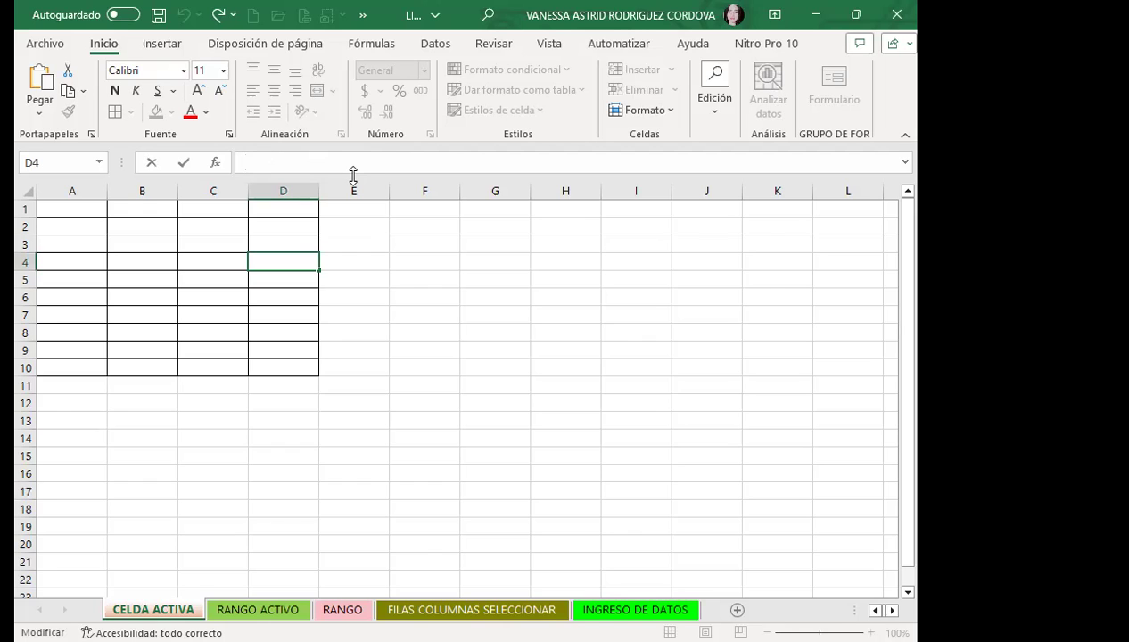
{"action": "double_click", "coordinate": [278, 262]}
{"action": "left_click", "coordinate": [303, 163]}
{"action": "left_click", "coordinate": [286, 286]}
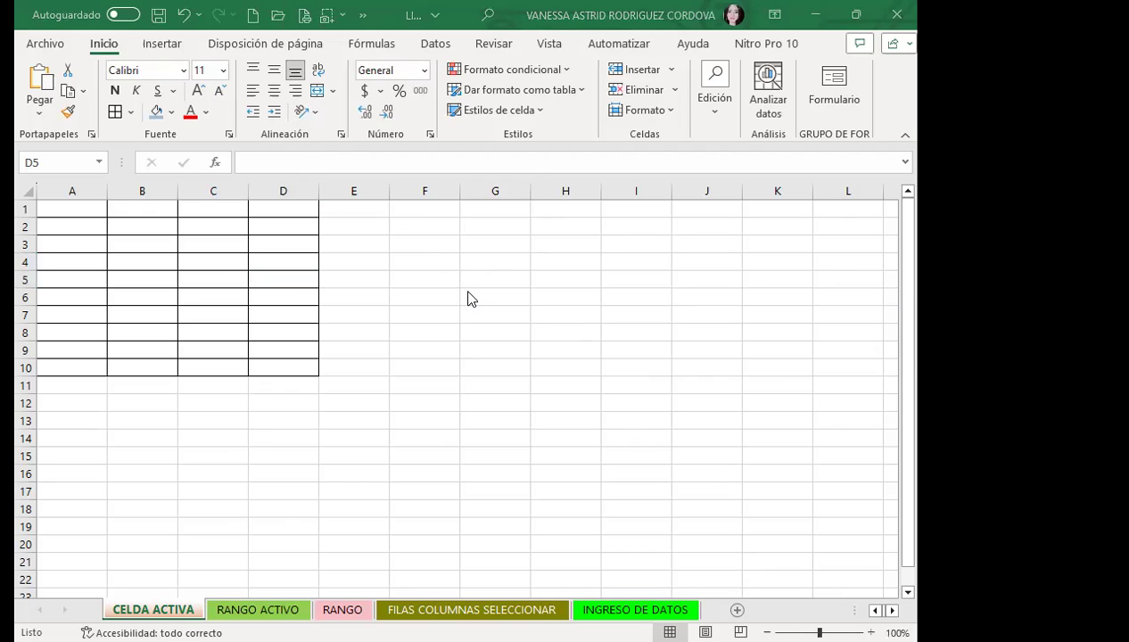
Switch to the other open blank workbook containing only Hoja1
{"action": "left_click_drag", "start_coordinate": [908, 312], "coordinate": [918, 282]}
{"action": "left_click", "coordinate": [433, 351]}
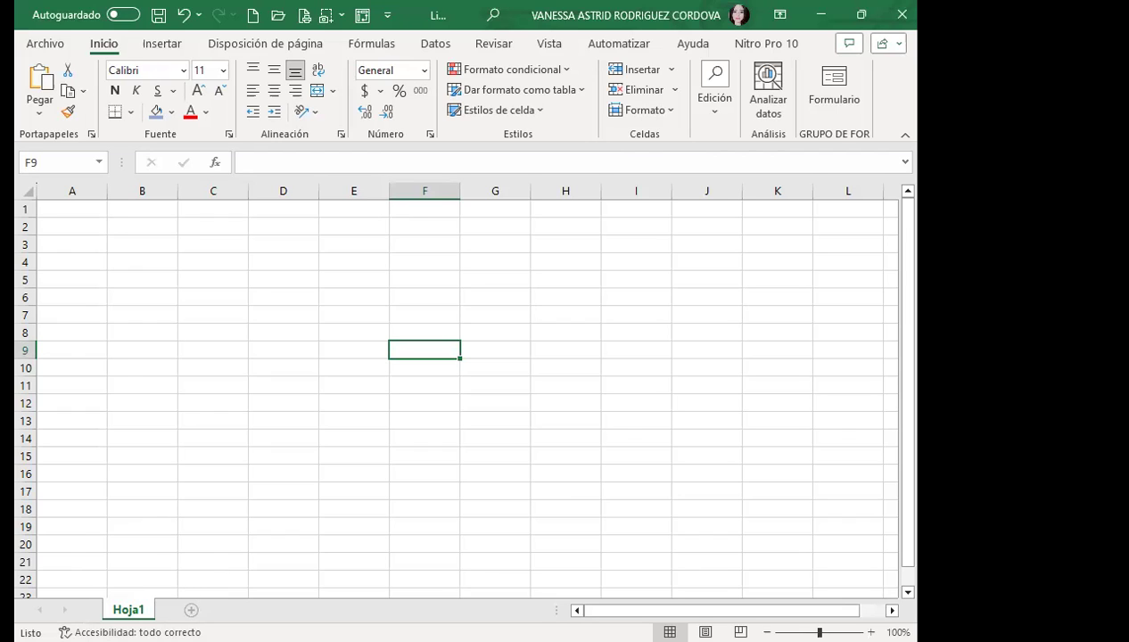
Add Hoja2 and Hoja3, insert a Hoja de cálculo, and order the tabs Hoja1 to Hoja4
{"action": "left_click", "coordinate": [191, 610]}
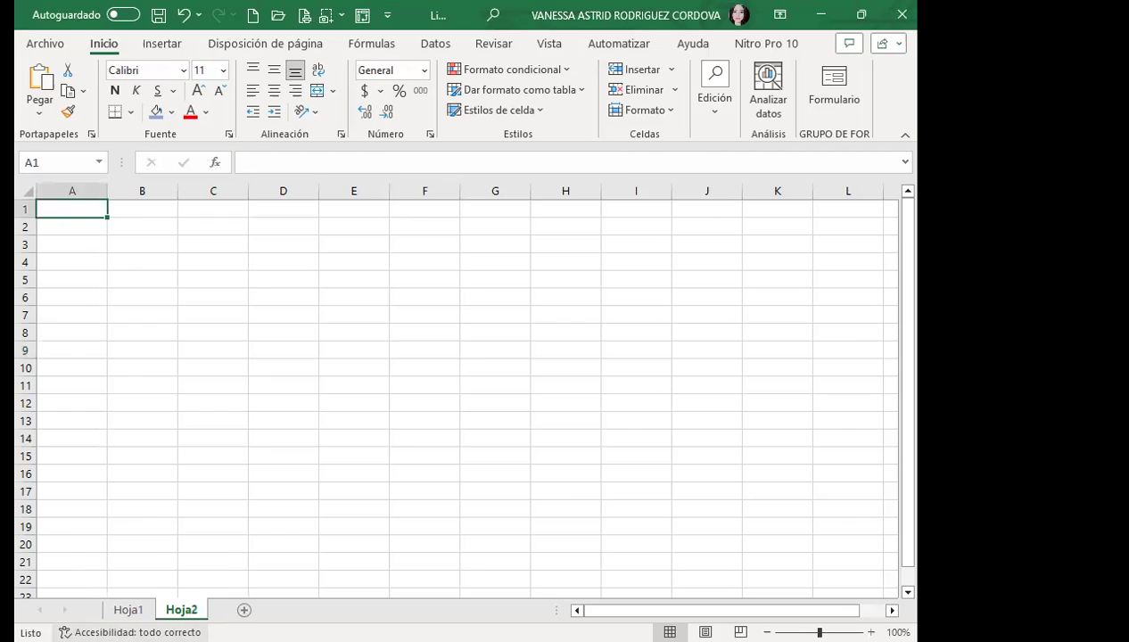
{"action": "left_click", "coordinate": [244, 611]}
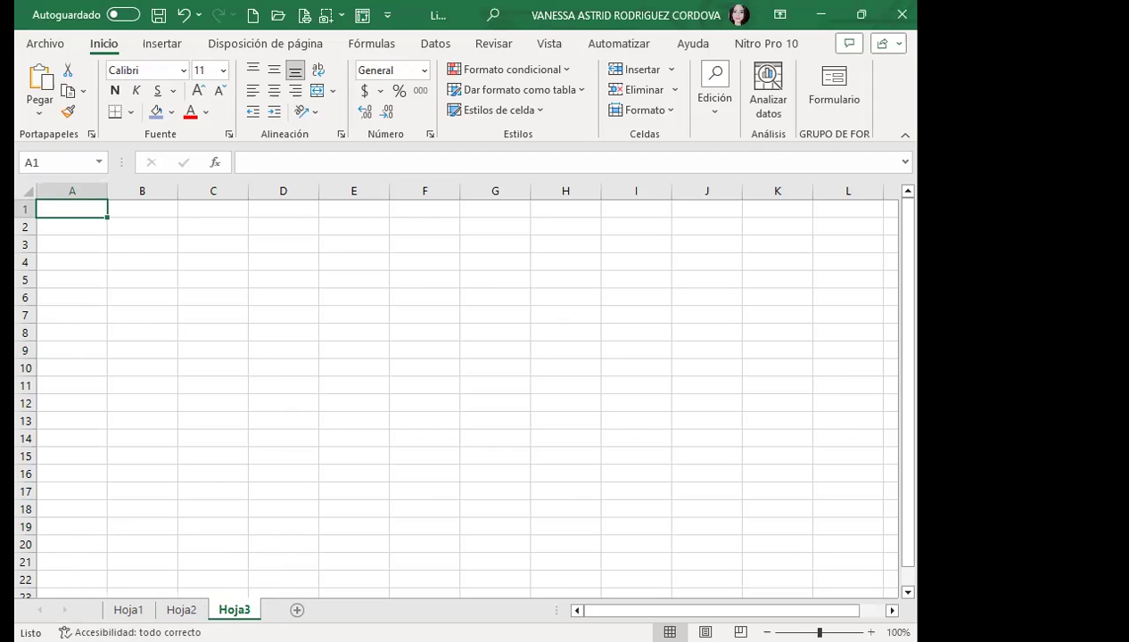
{"action": "right_click", "coordinate": [234, 610]}
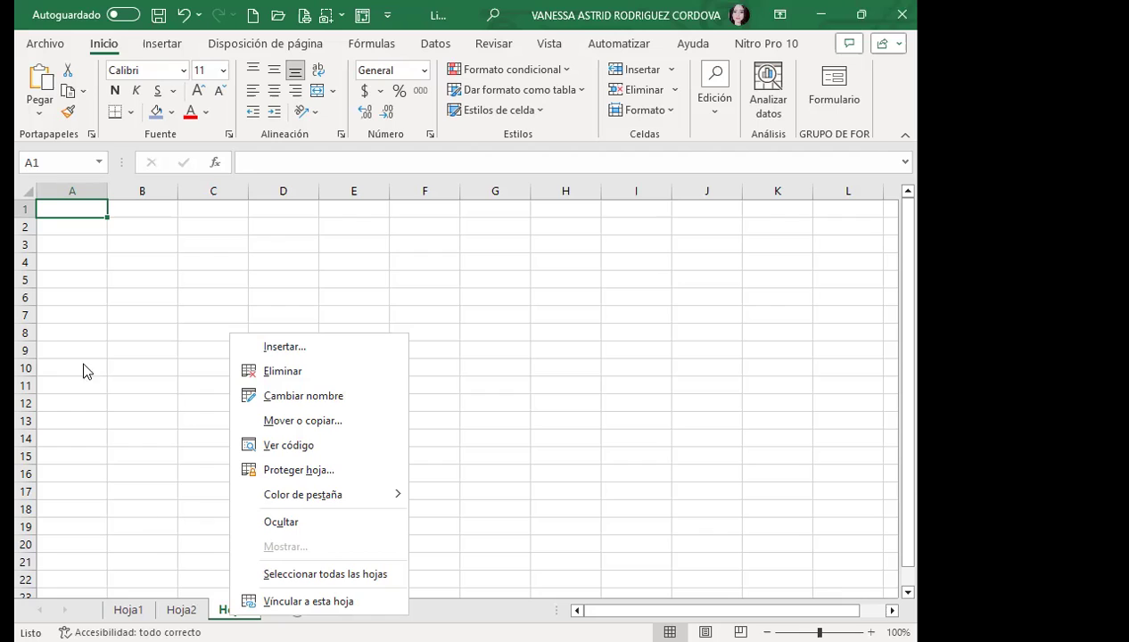
{"action": "left_click", "coordinate": [294, 348]}
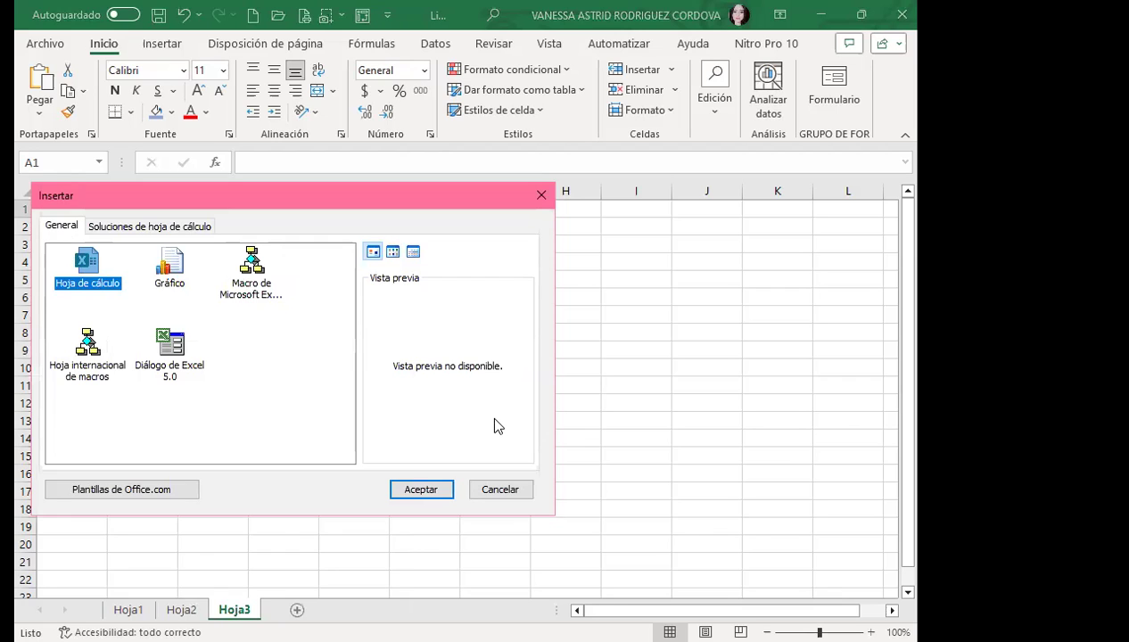
{"action": "left_click", "coordinate": [421, 490]}
{"action": "left_click_drag", "start_coordinate": [284, 610], "coordinate": [217, 608]}
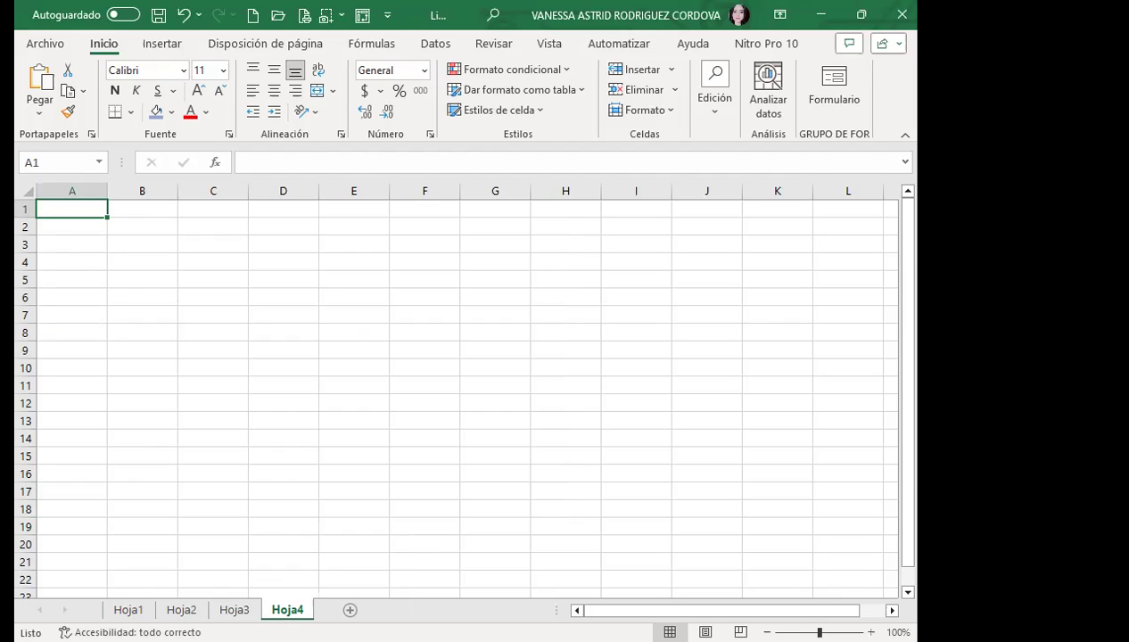
Insert two more sheets with Shift+F11, then switch to PowerPoint slide 14 on Excel's screen parts
{"action": "key", "text": "shift+F11"}
{"action": "key", "text": "shift+F11"}
{"action": "key", "text": "shift+F11"}
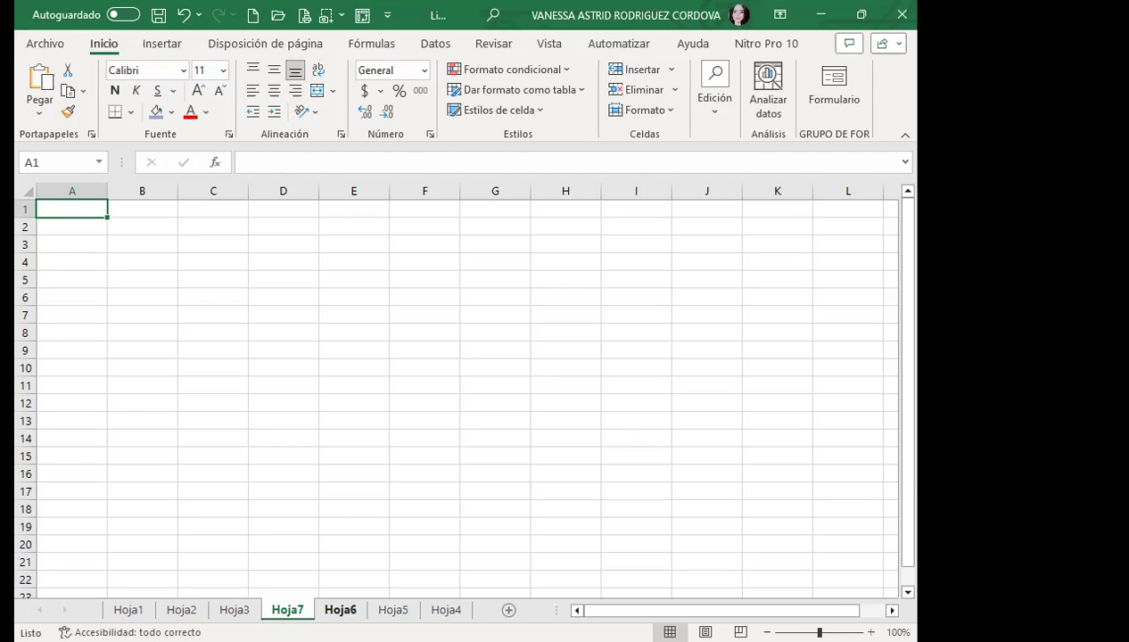
{"action": "key", "text": "shift+F11"}
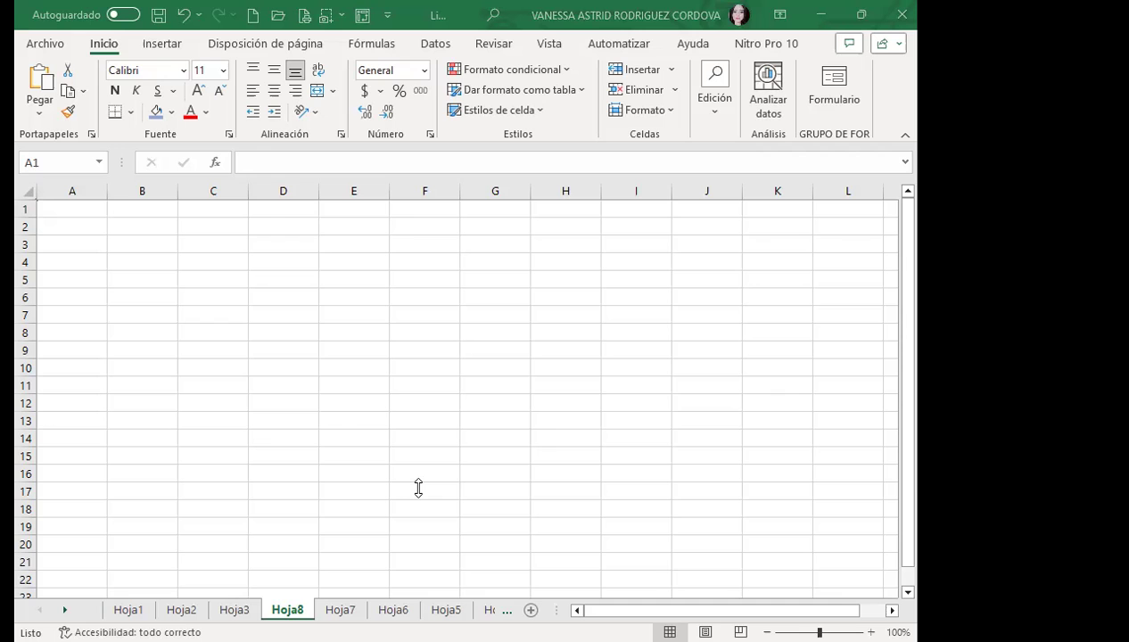
{"action": "key", "text": "alt+Tab"}
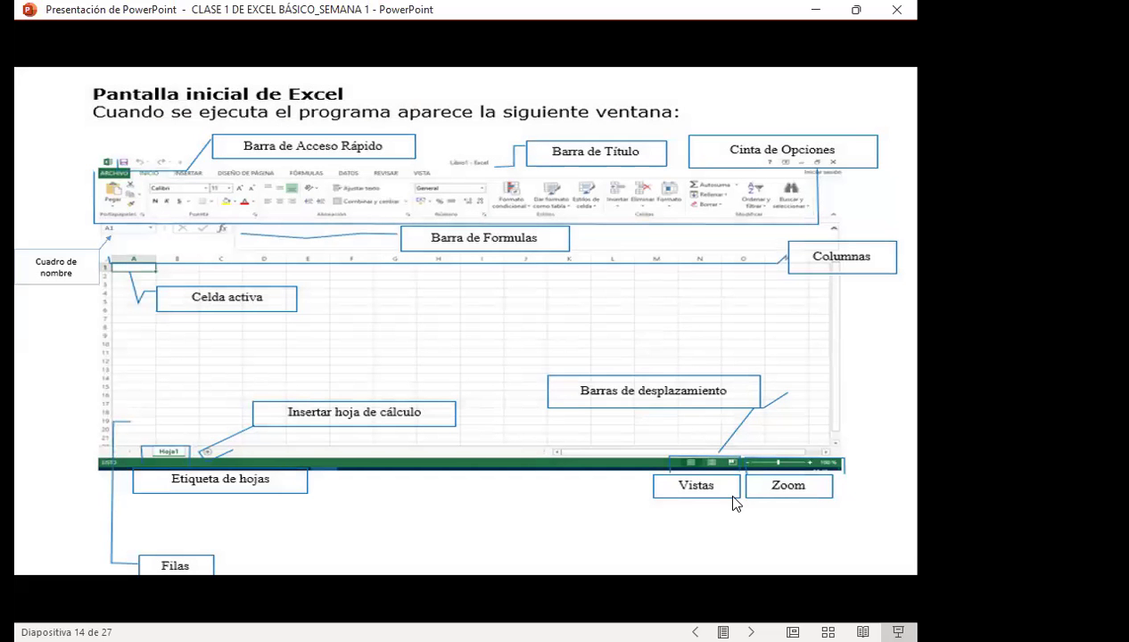
Present the screen-parts slide from the current slide, then return to the Excel practice workbook
{"action": "key", "text": "shift+F5"}
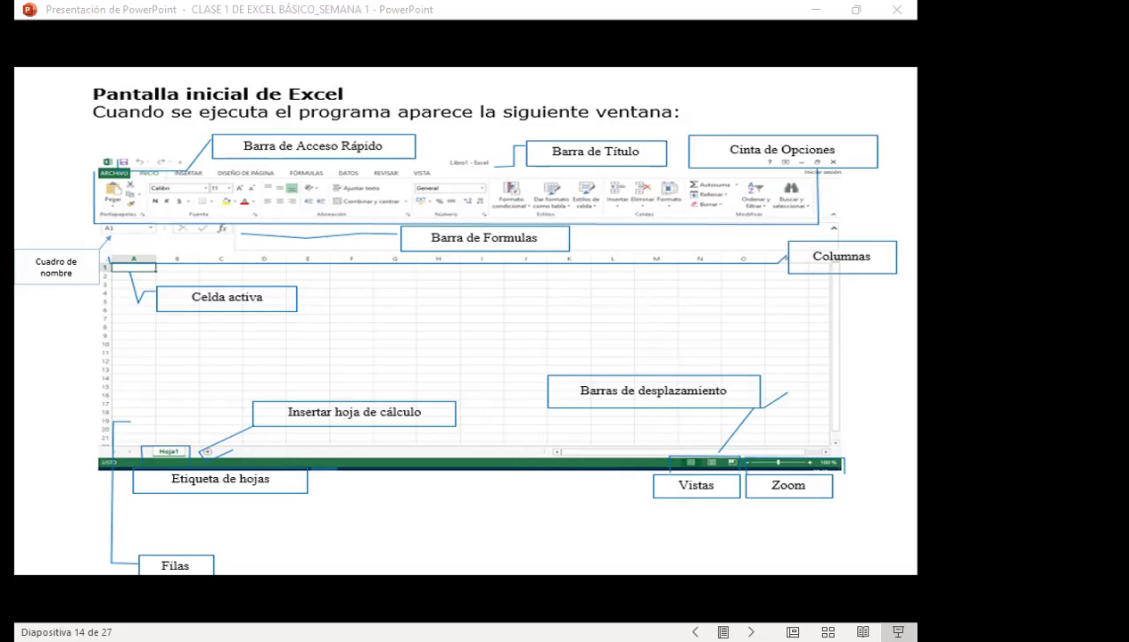
{"action": "key", "text": "alt+Tab"}
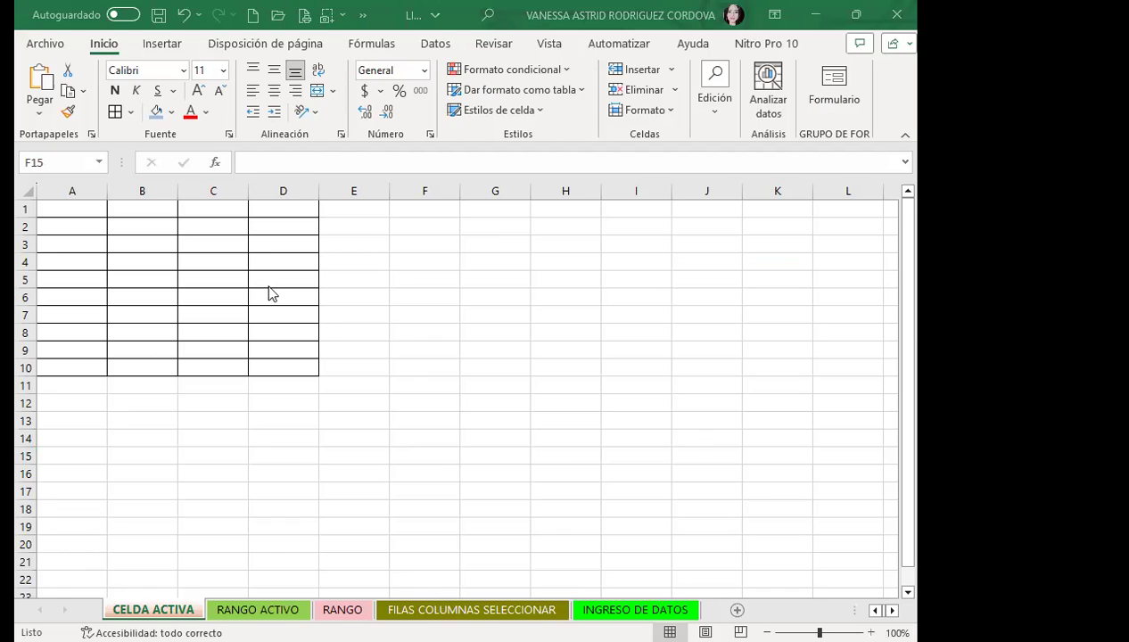
{"action": "left_click", "coordinate": [70, 207]}
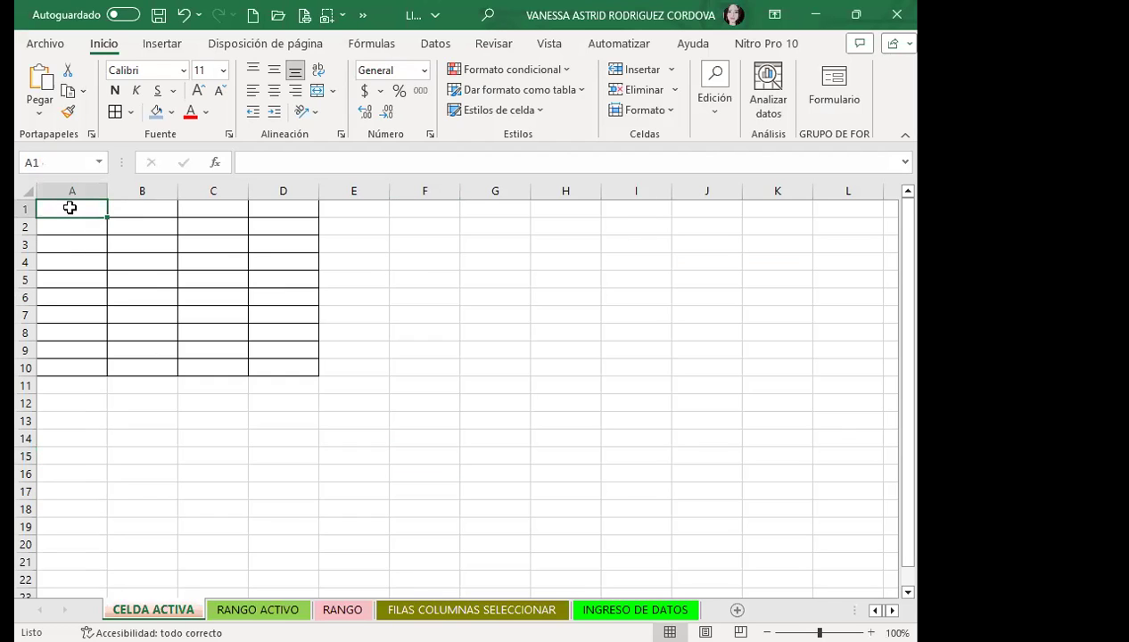
{"action": "key", "text": "ctrl+Down"}
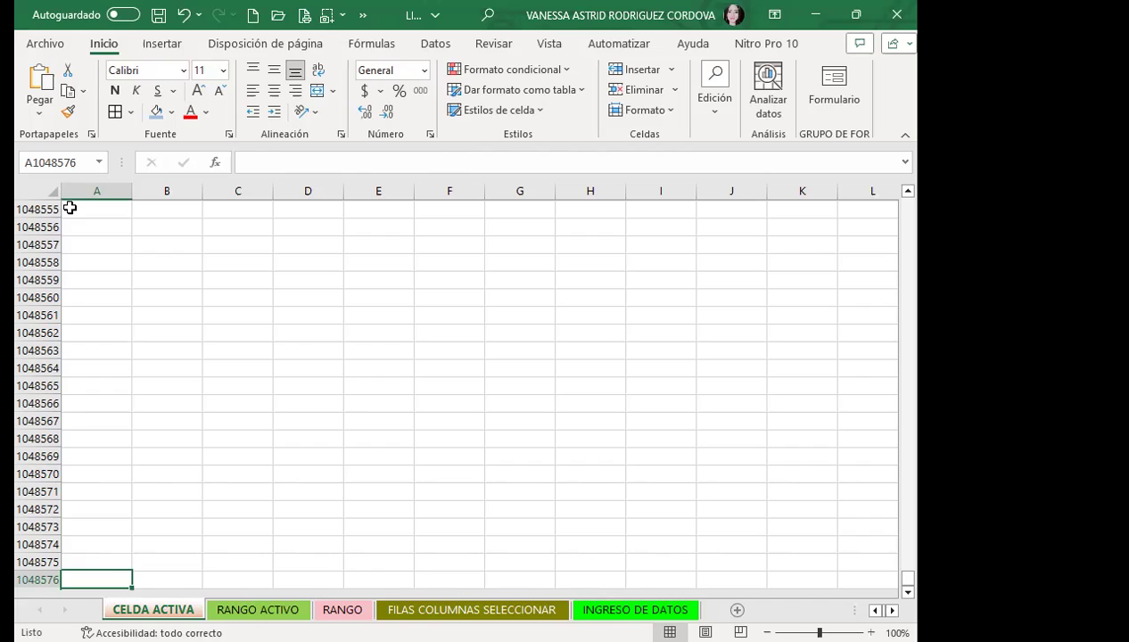
{"action": "key", "text": "ctrl+Right"}
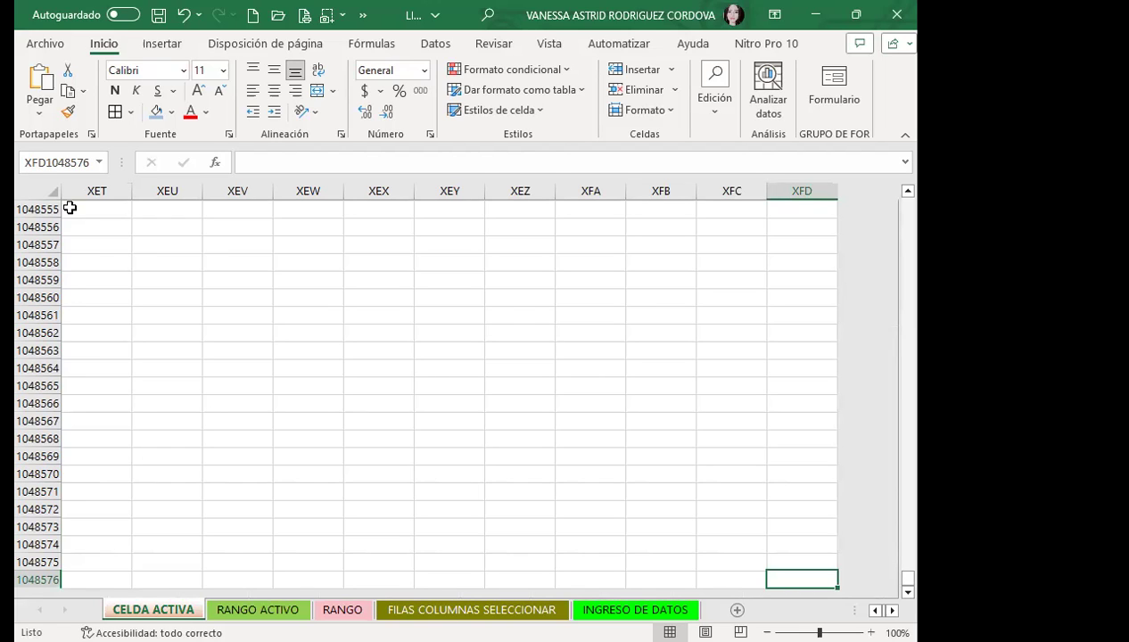
{"action": "key", "text": "ctrl+Left"}
{"action": "key", "text": "ctrl+Up"}
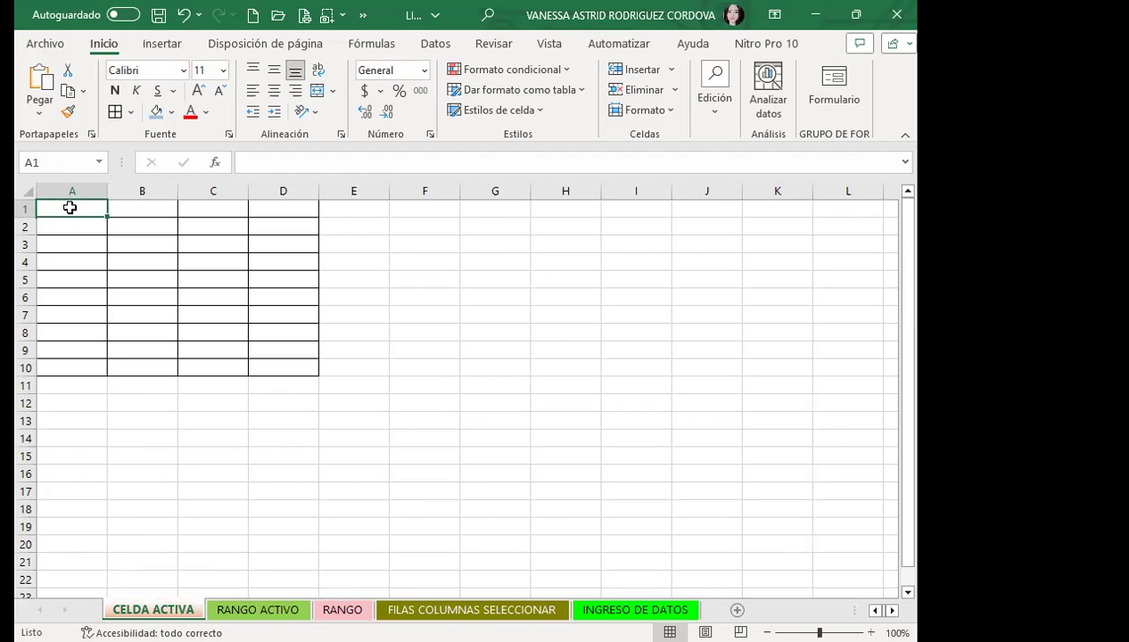
{"action": "key", "text": "ctrl+Down"}
{"action": "key", "text": "ctrl+Up"}
{"action": "key", "text": "ctrl+Right"}
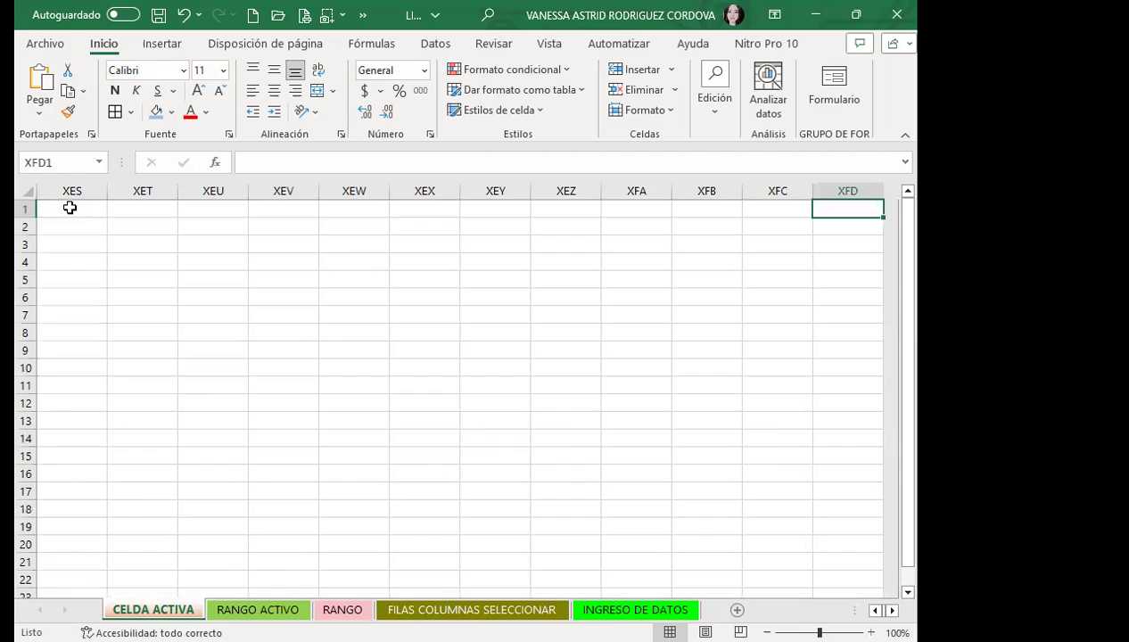
{"action": "key", "text": "ctrl+Down"}
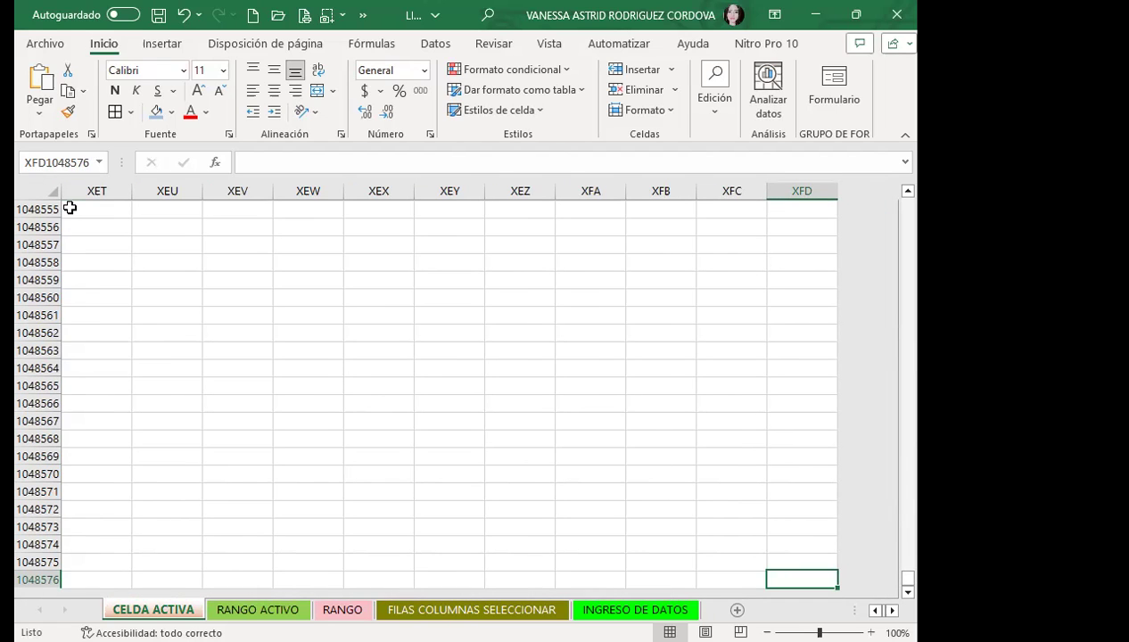
{"action": "key", "text": "ctrl+Up"}
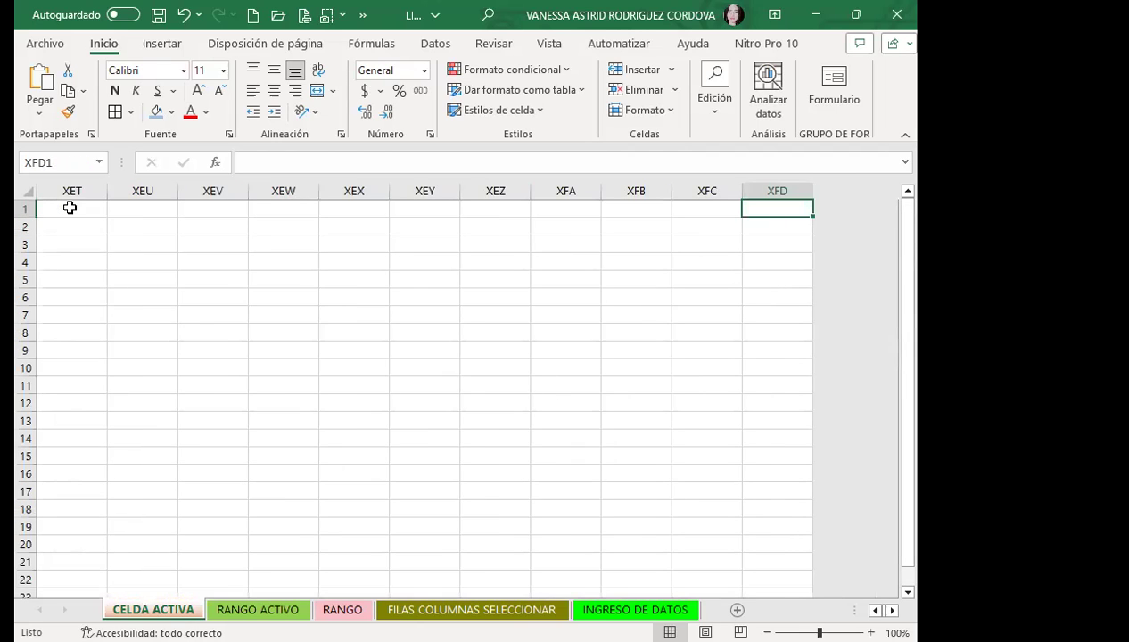
{"action": "key", "text": "ctrl+Left"}
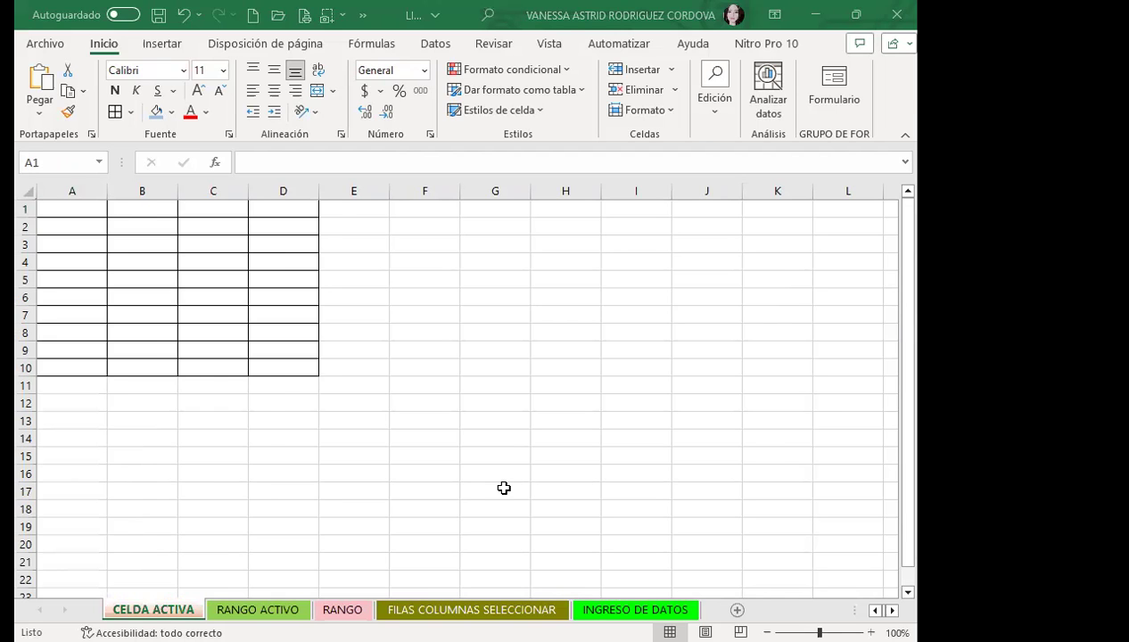
Switch to Firefox and scroll to the class #1 forum question on four Excel screen parts
{"action": "key", "text": "alt+Tab"}
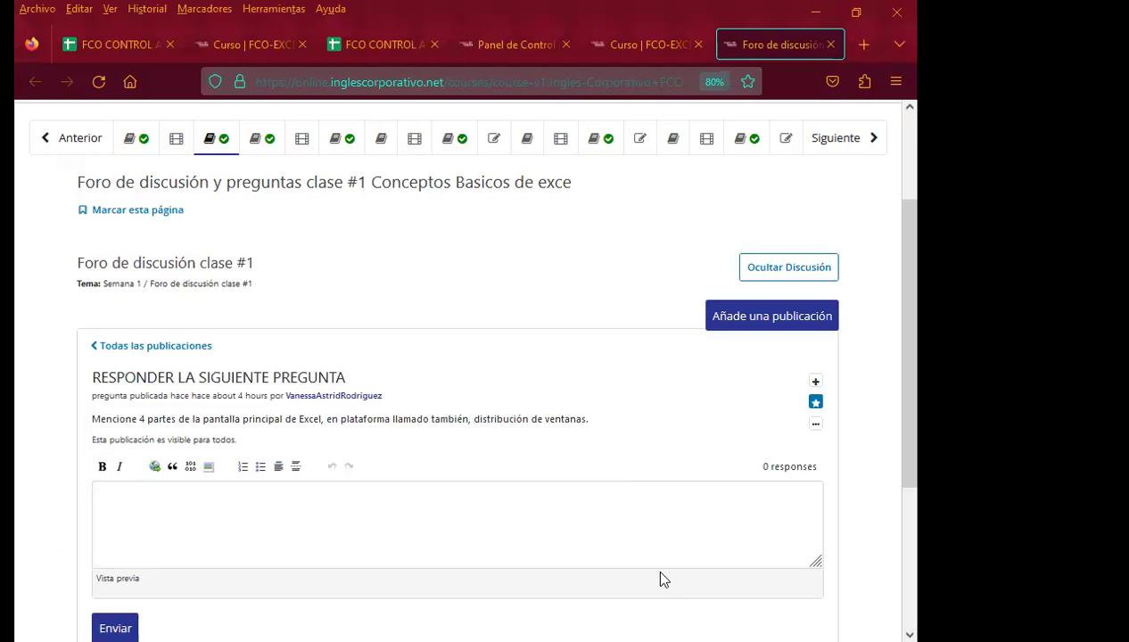
{"action": "scroll", "coordinate": [660, 535], "scroll_direction": "down", "scroll_amount": 2}
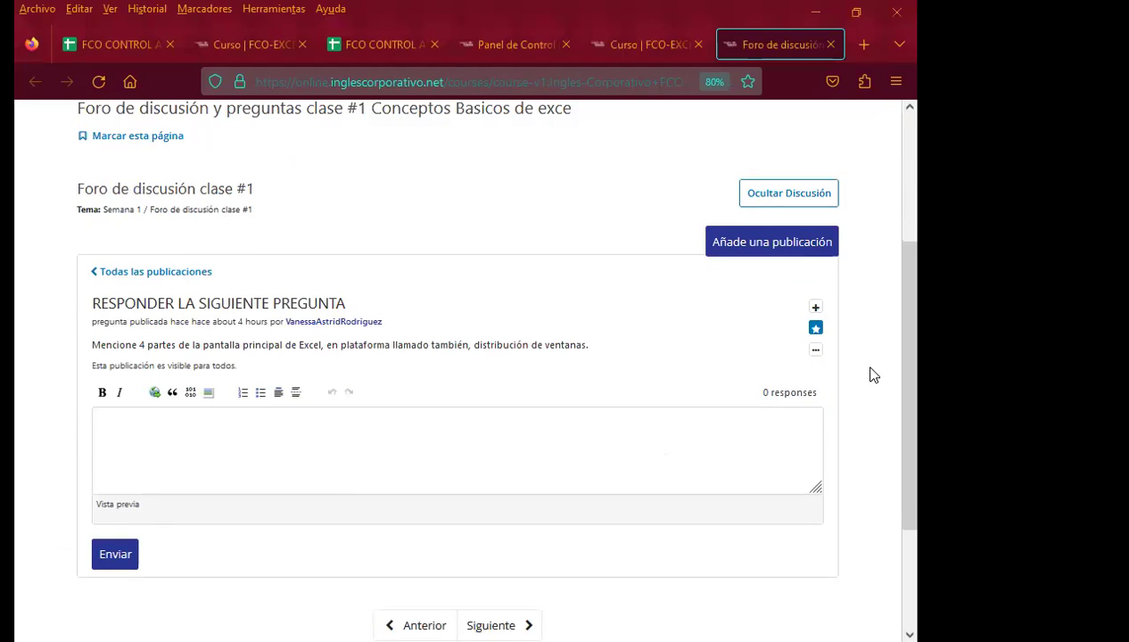